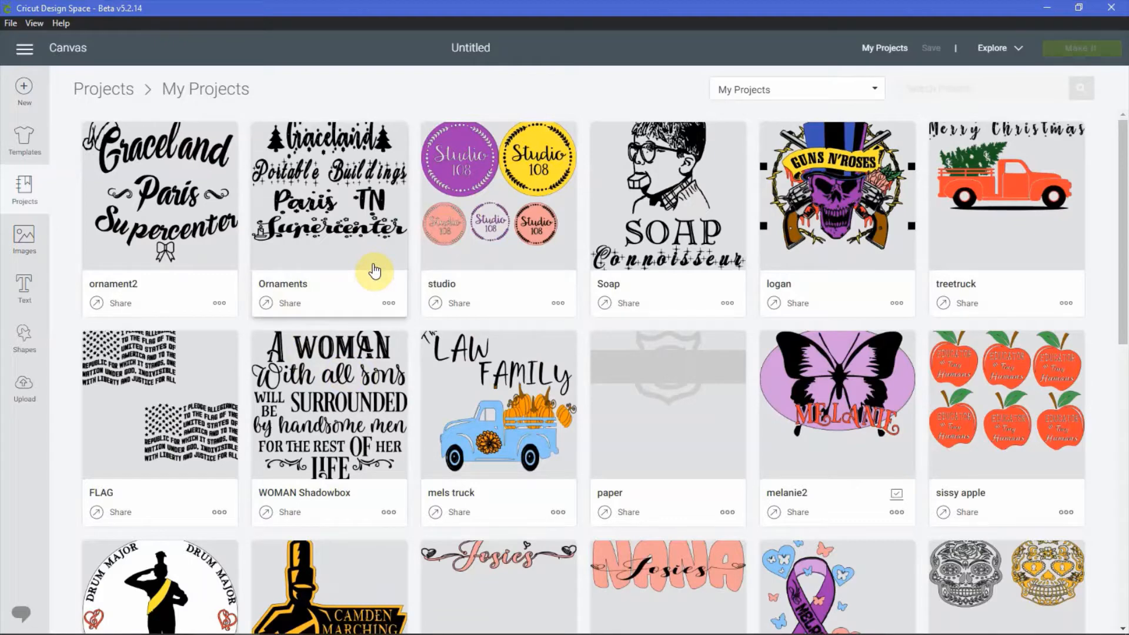
# - Start a new project and load the butterfly4 picture for image upload as a Simple image
pyautogui.click(26, 90)
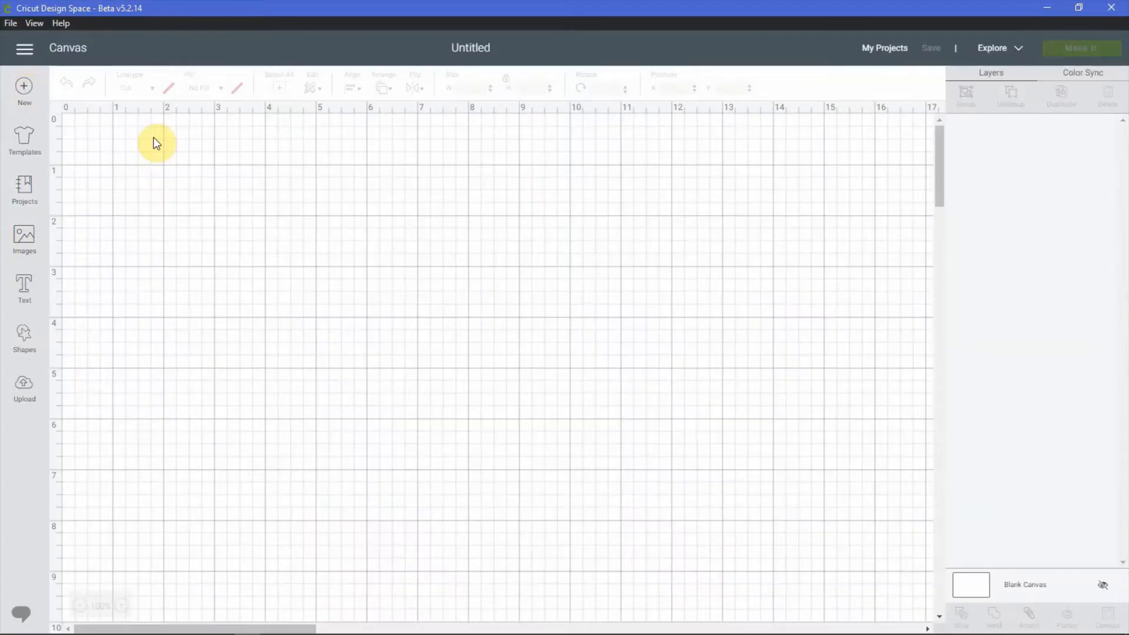
pyautogui.click(29, 392)
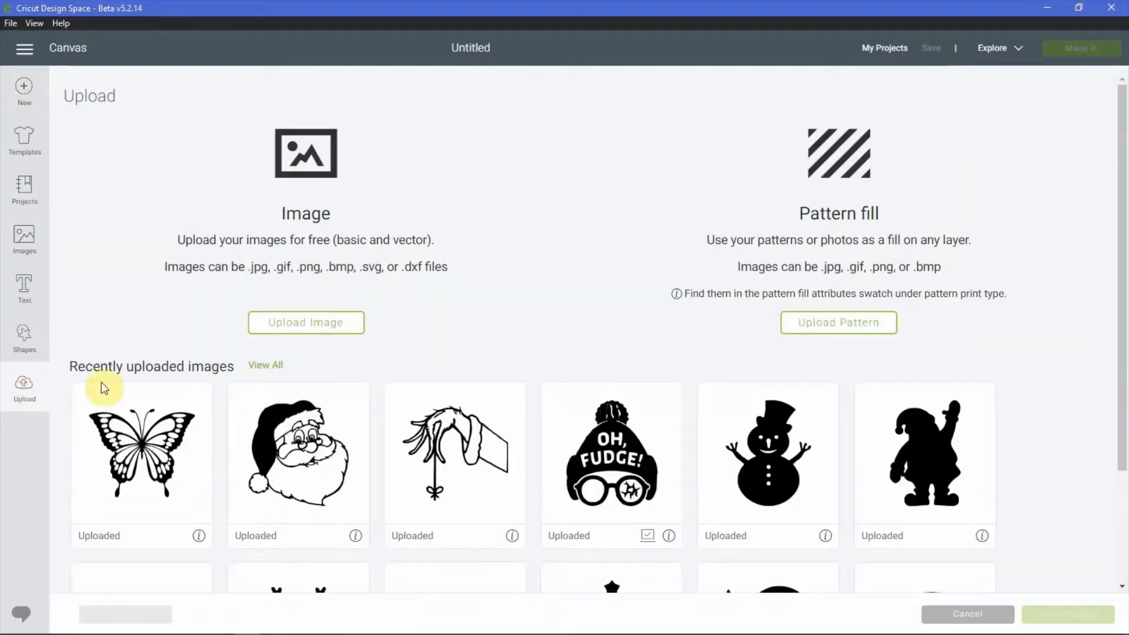
pyautogui.click(272, 323)
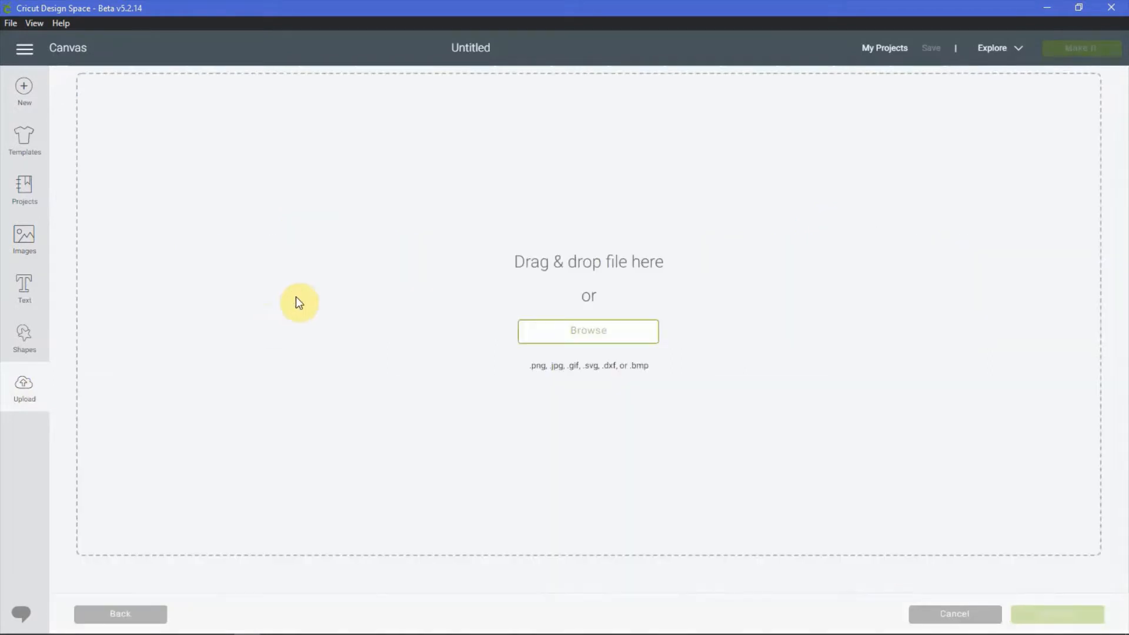
pyautogui.click(596, 326)
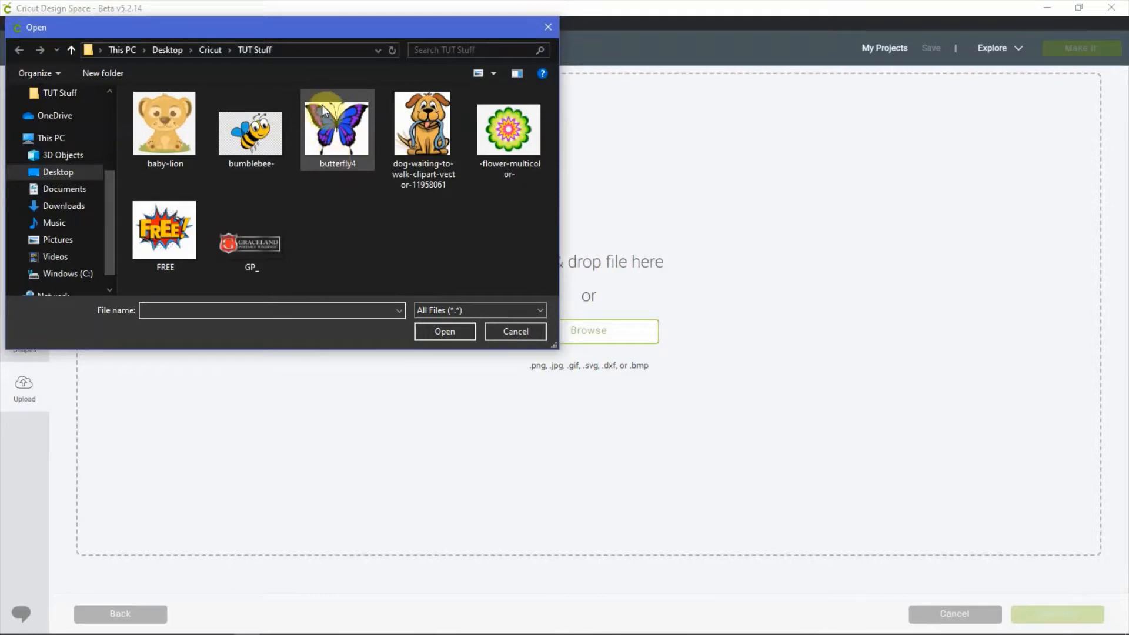
pyautogui.click(328, 125)
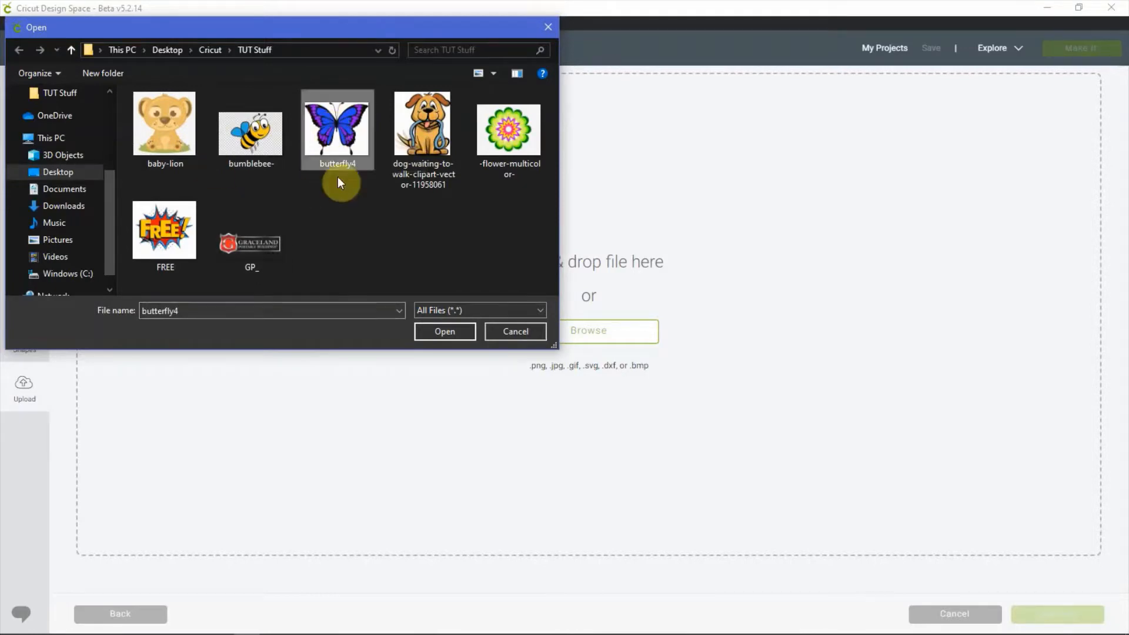
pyautogui.click(439, 330)
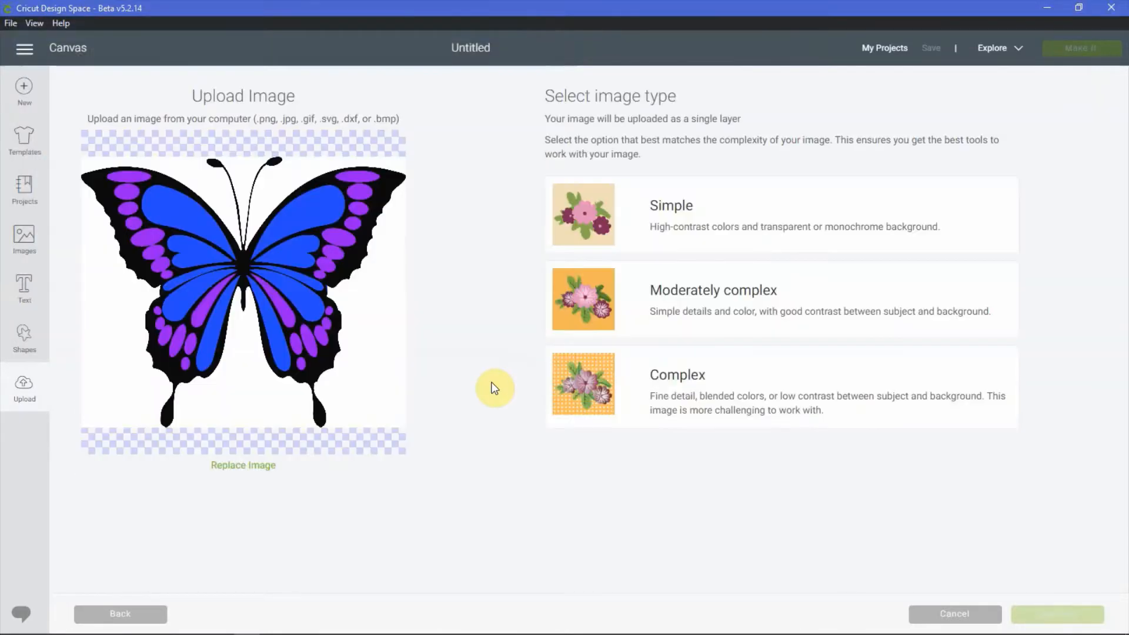
pyautogui.click(606, 236)
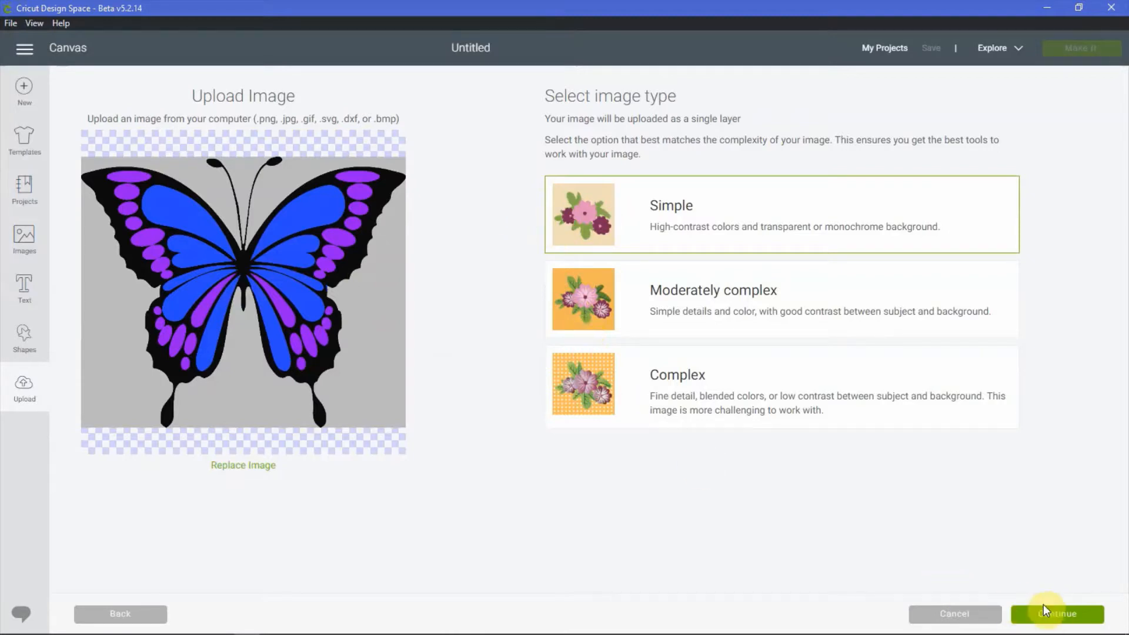
pyautogui.click(1056, 620)
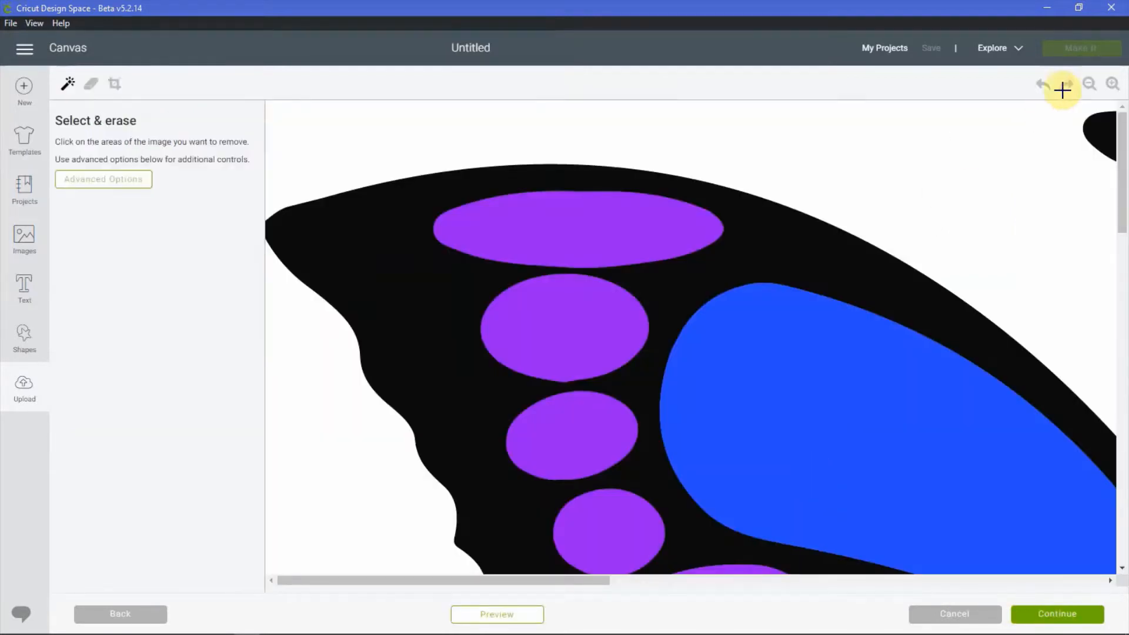
# - Erase the white background around the butterfly, including the gaps beside and between the antennae
pyautogui.click(1089, 86)
pyautogui.click(1090, 86)
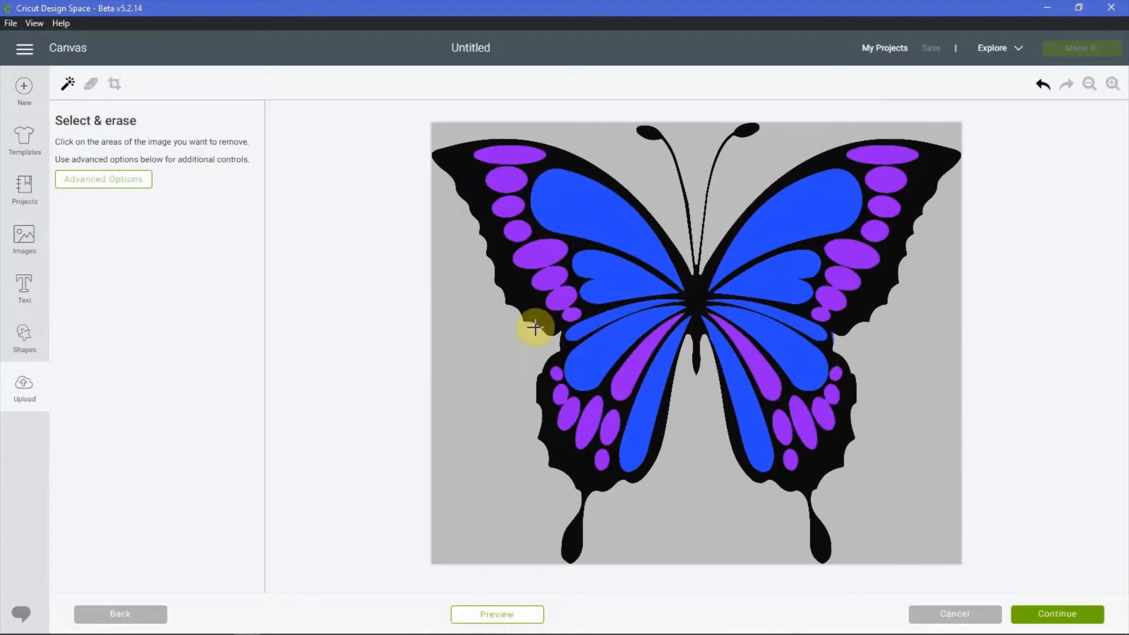
pyautogui.click(619, 163)
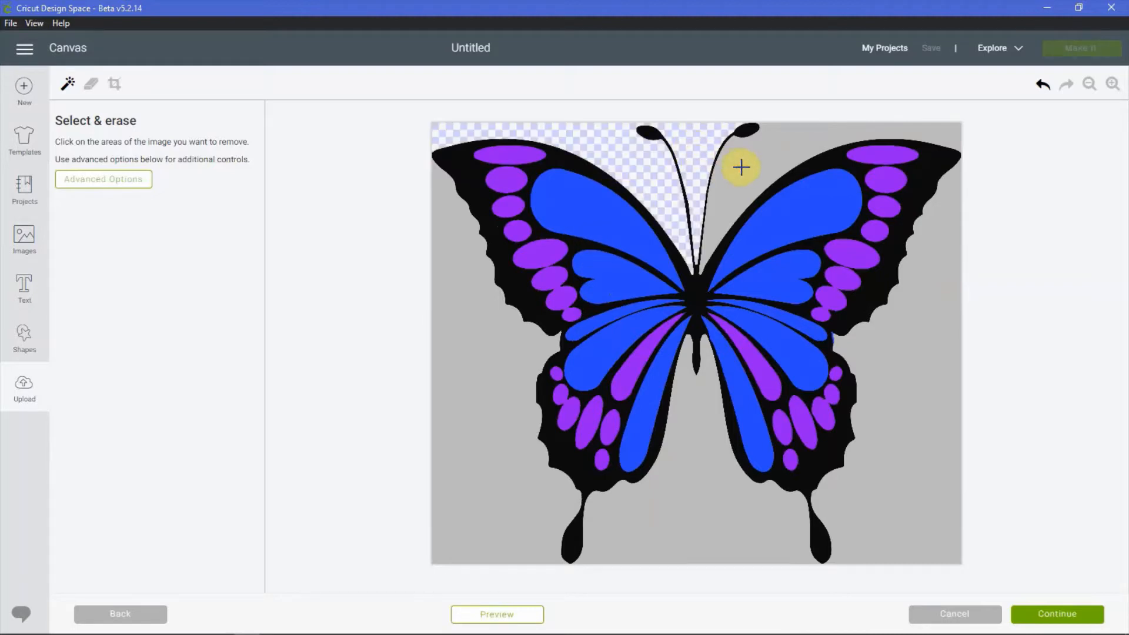
pyautogui.click(741, 167)
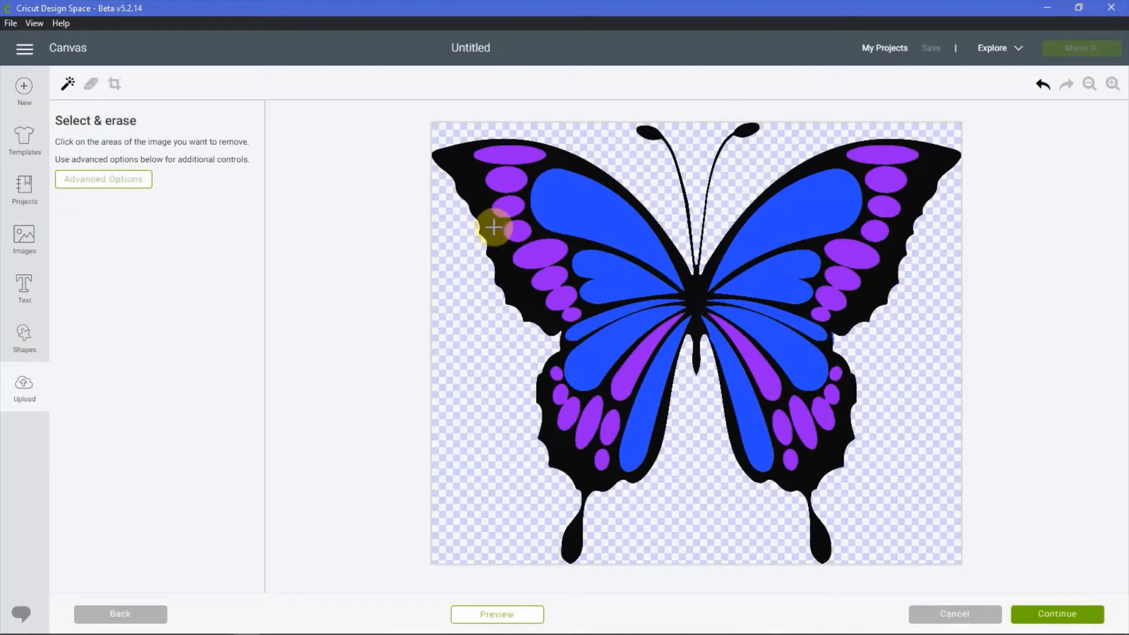
# - Erase the column of purple spots along the outer edge of the butterfly's left upper wing
pyautogui.click(517, 156)
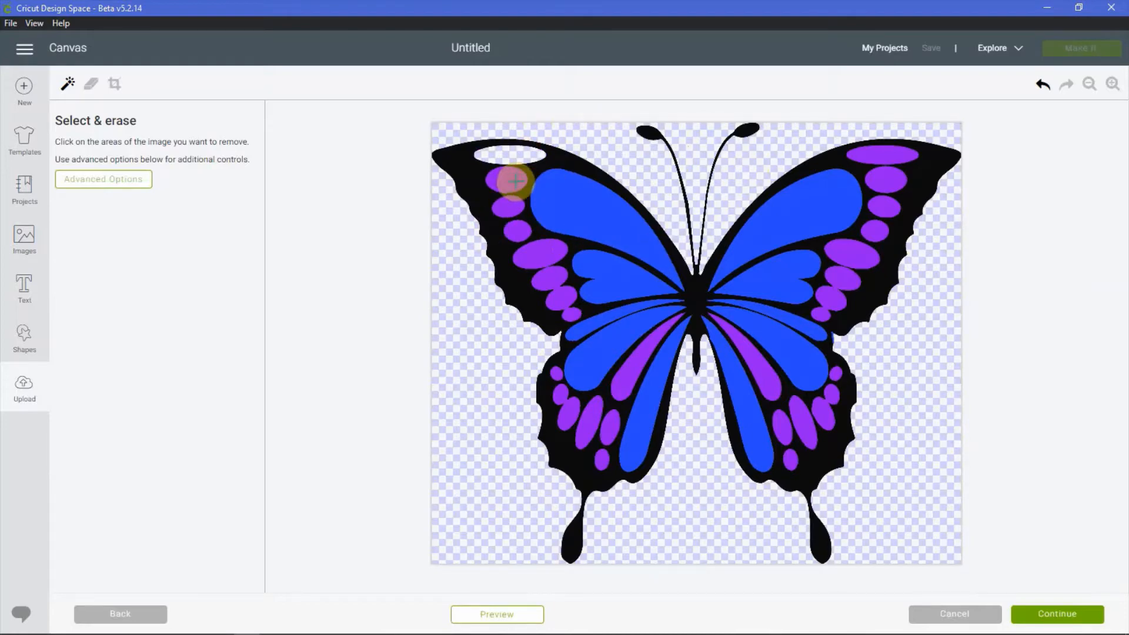
pyautogui.click(510, 208)
pyautogui.click(519, 231)
pyautogui.click(532, 253)
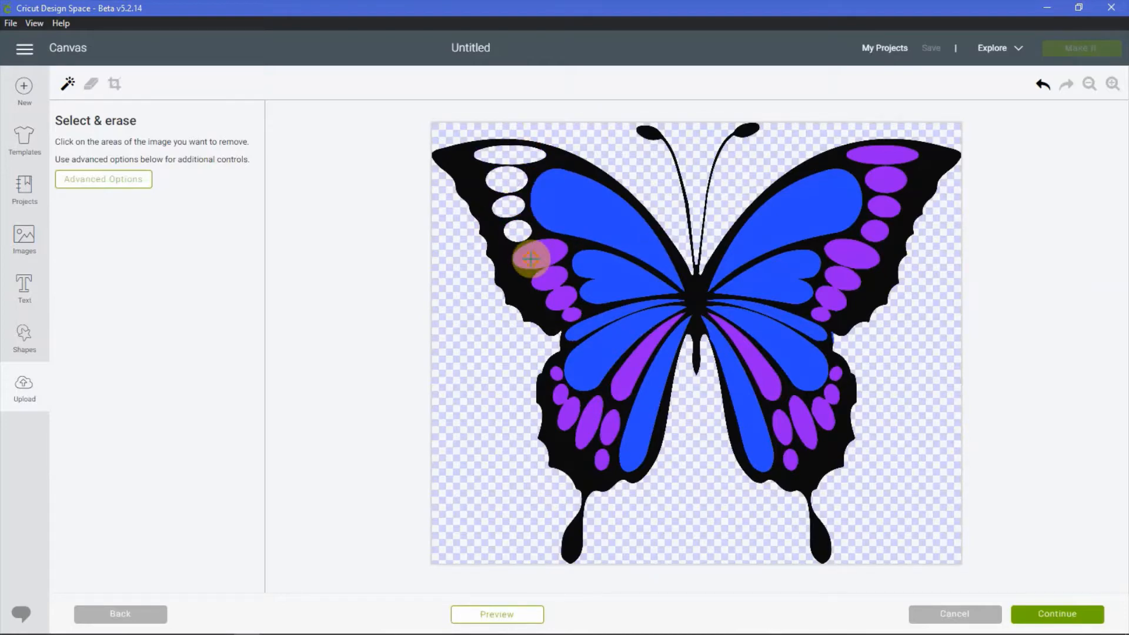
pyautogui.click(554, 283)
# - Erase the large blue areas inside both upper wings of the butterfly
pyautogui.click(595, 267)
pyautogui.click(606, 219)
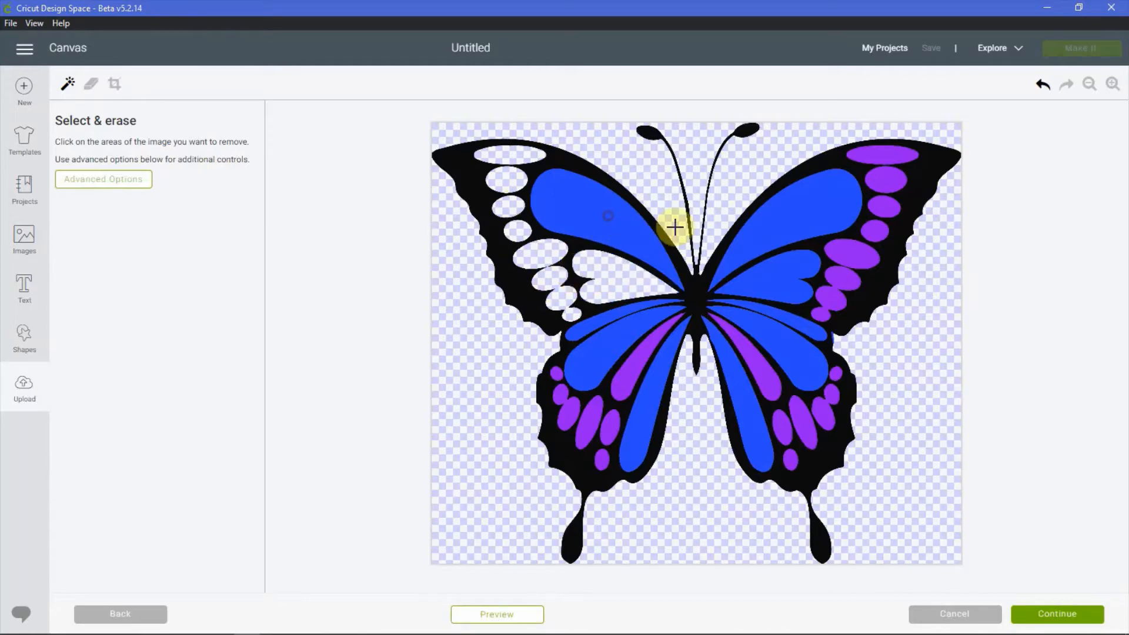
pyautogui.click(766, 233)
pyautogui.click(772, 274)
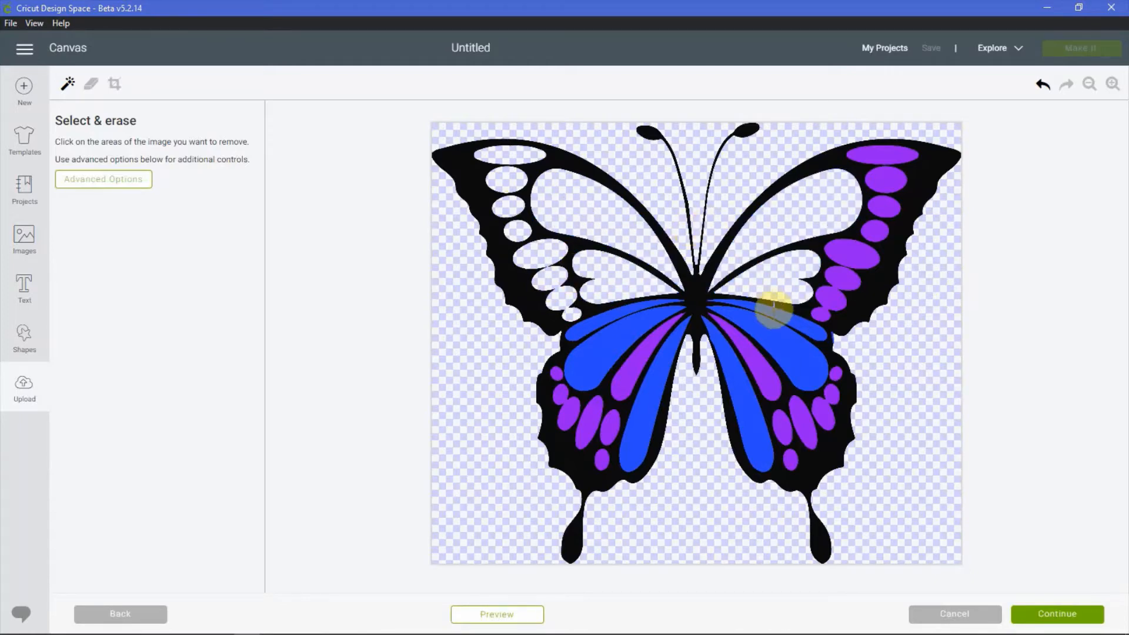
# - Erase the elongated blue and purple segments radiating from the body in both lower wings
pyautogui.click(774, 312)
pyautogui.click(760, 336)
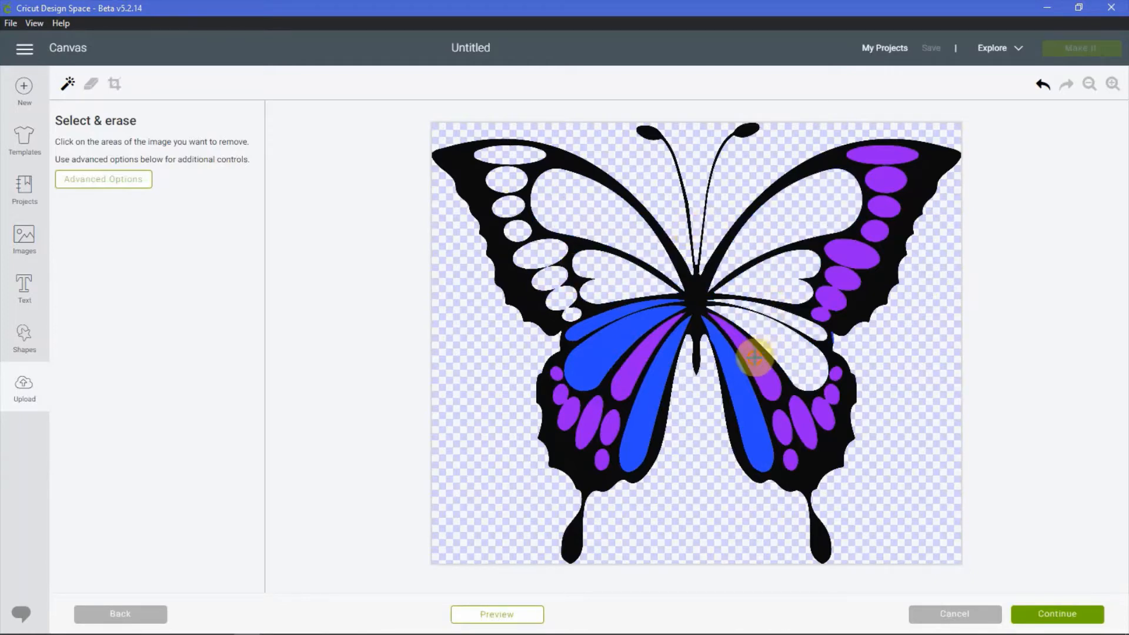
pyautogui.click(744, 369)
pyautogui.click(655, 373)
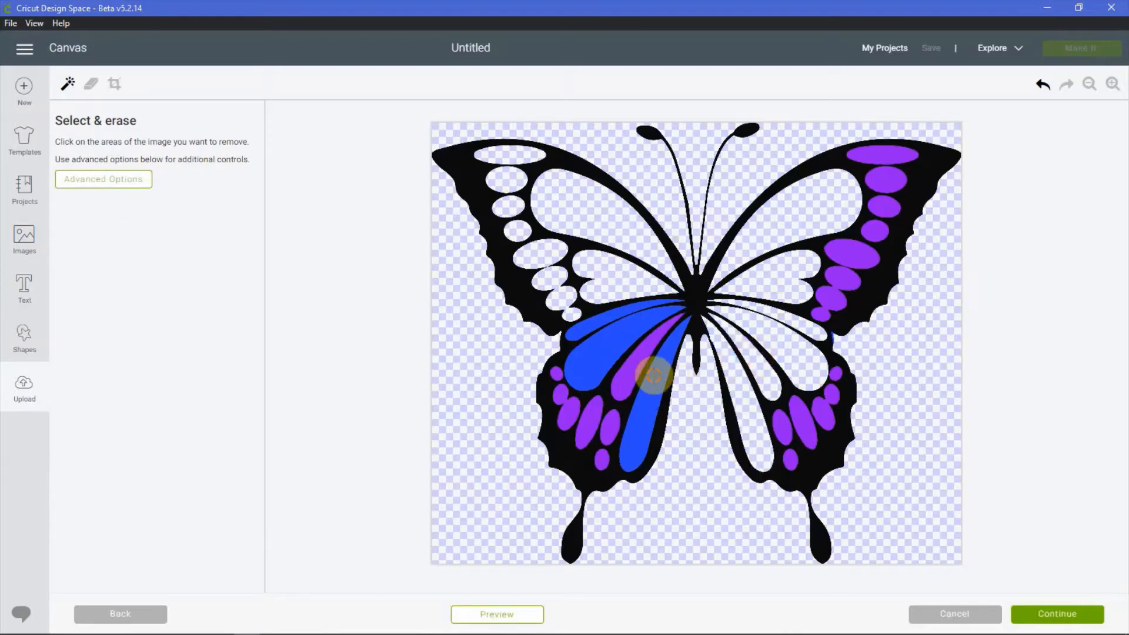
pyautogui.click(630, 367)
pyautogui.click(594, 347)
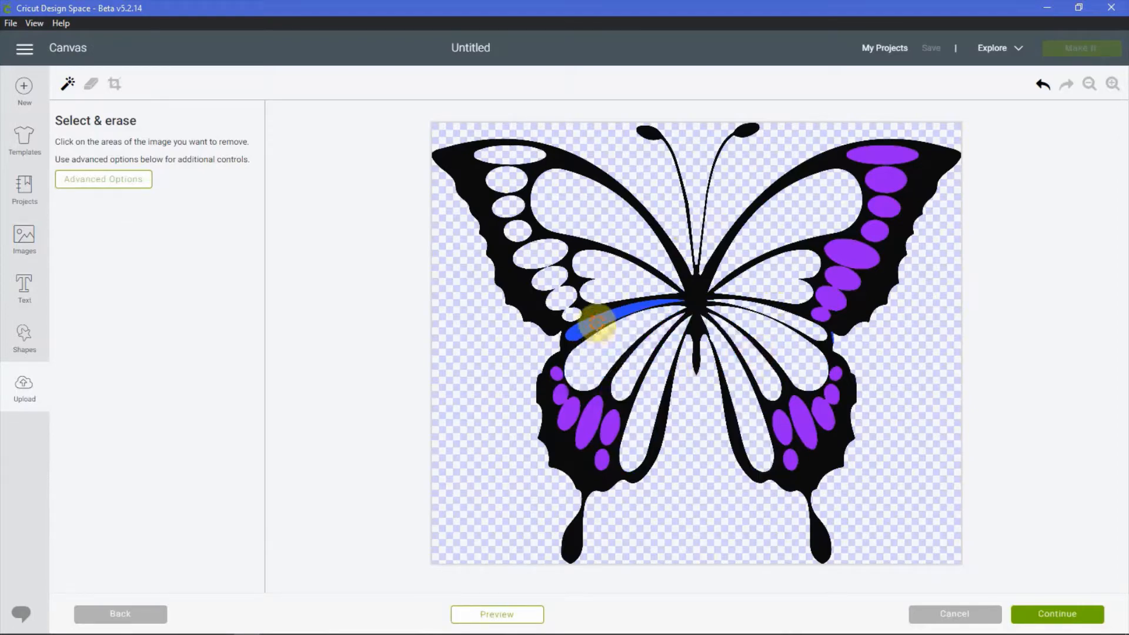
pyautogui.click(587, 326)
# - Erase the purple spots near the outer edge of the butterfly's left lower wing
pyautogui.click(561, 371)
pyautogui.click(562, 395)
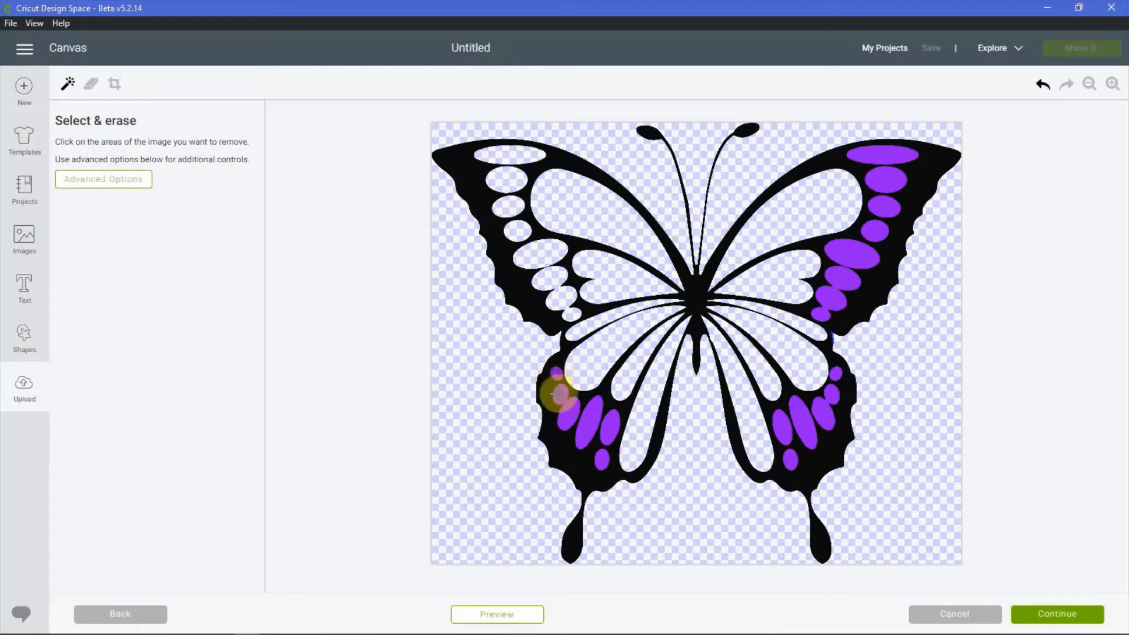
pyautogui.click(568, 413)
pyautogui.click(589, 420)
pyautogui.click(609, 428)
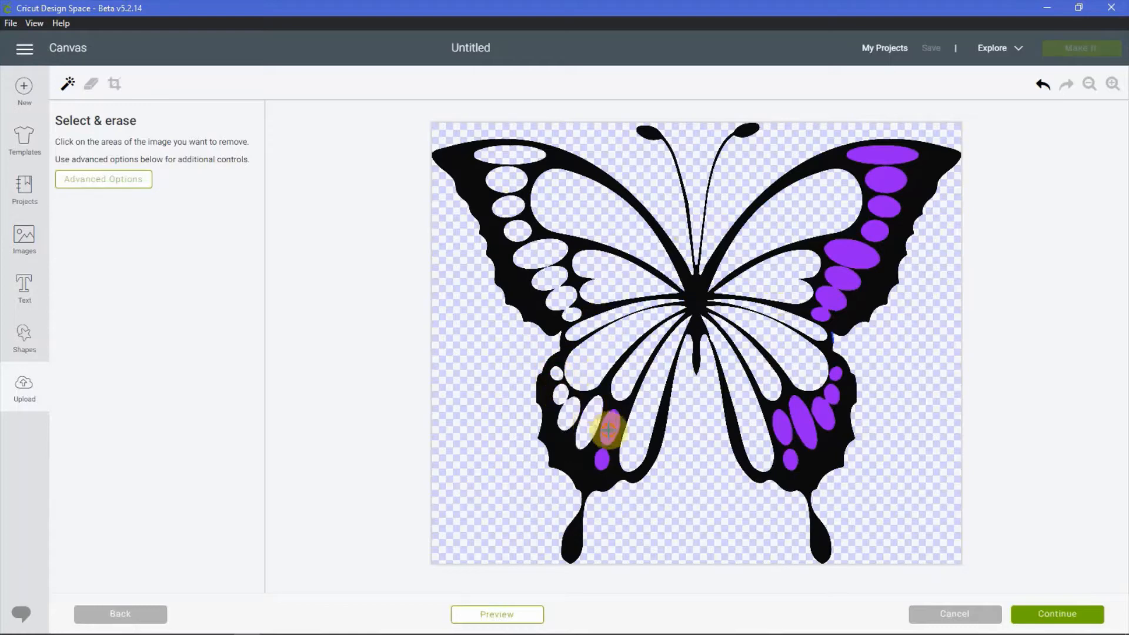
pyautogui.click(601, 458)
# - Erase the purple spots near the outer edge of the butterfly's right lower wing
pyautogui.click(787, 452)
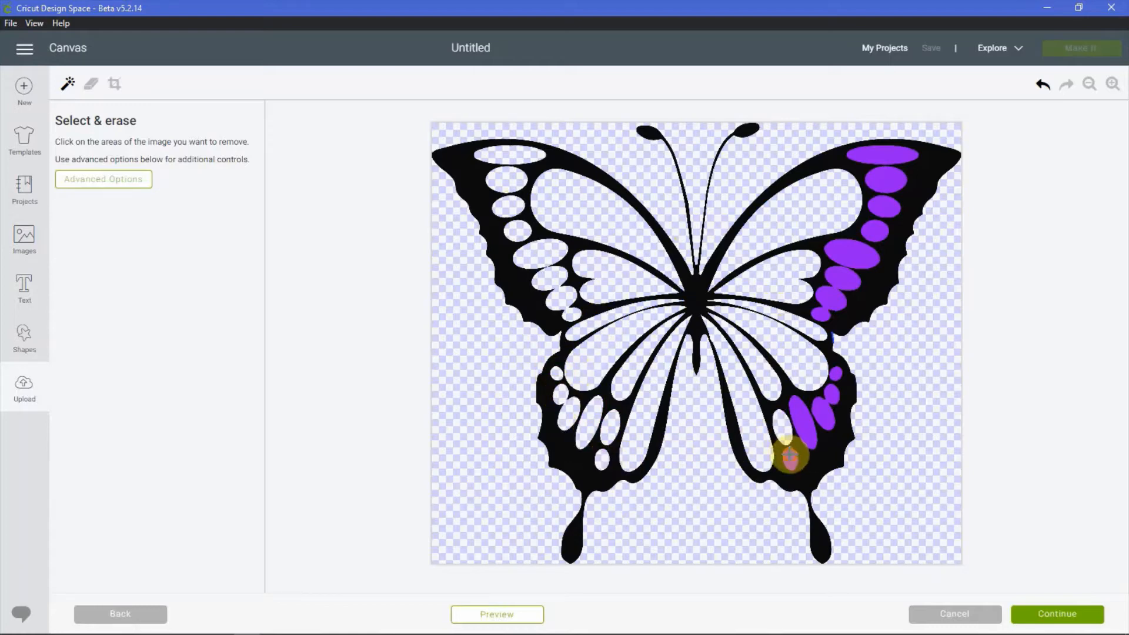
pyautogui.click(801, 420)
pyautogui.click(823, 416)
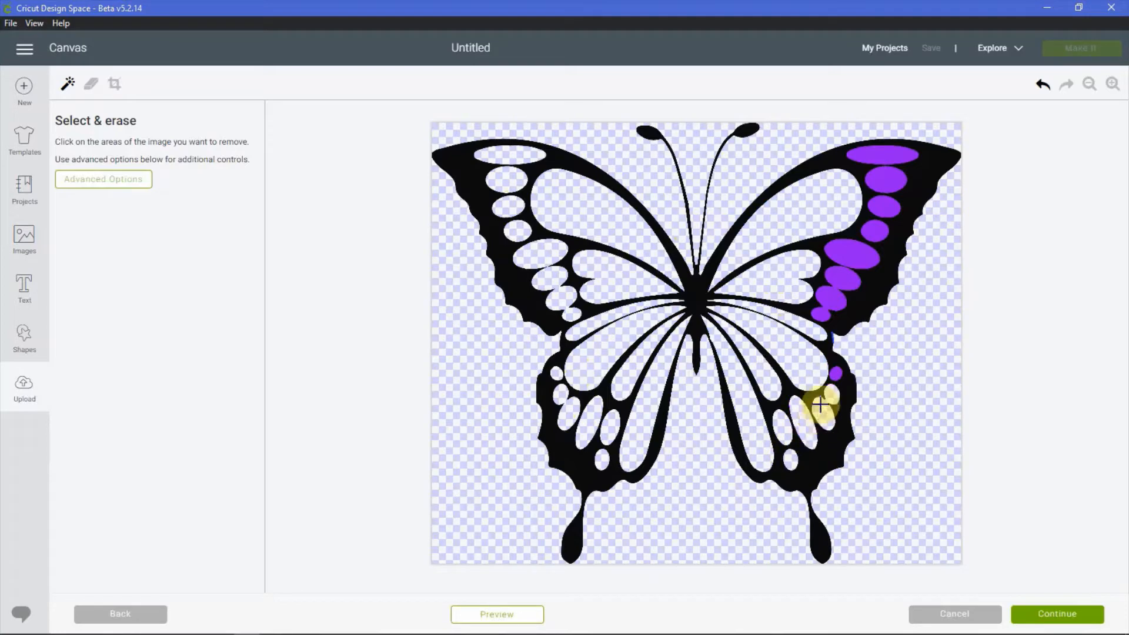
pyautogui.click(831, 393)
pyautogui.click(834, 374)
# - Erase the column of purple spots along the outer edge of the butterfly's right upper wing
pyautogui.click(821, 314)
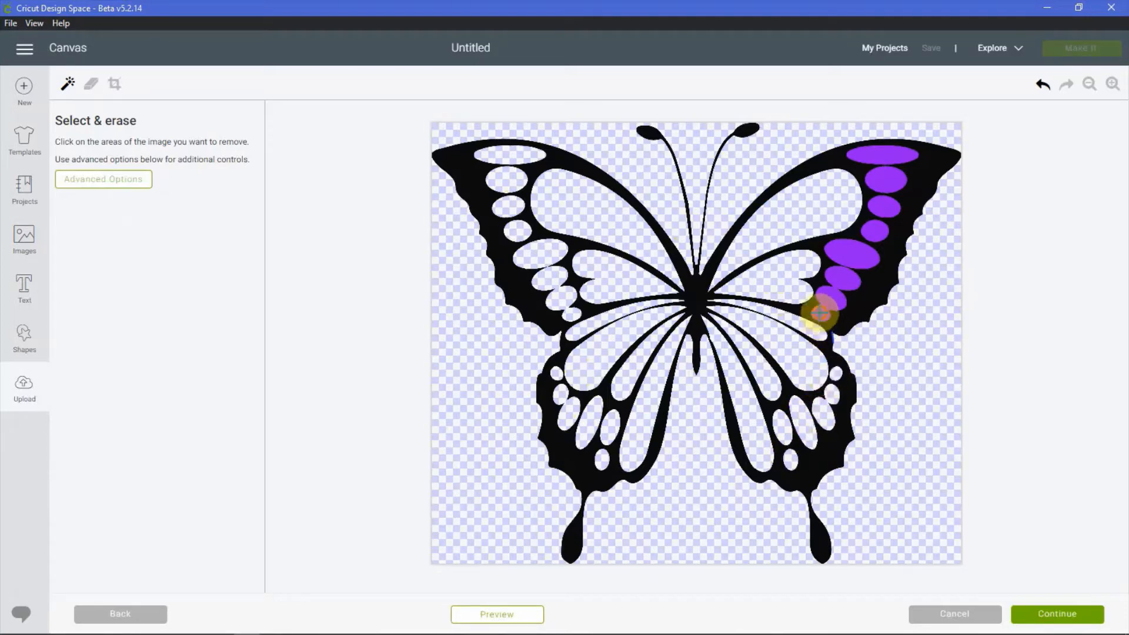
pyautogui.click(830, 298)
pyautogui.click(842, 276)
pyautogui.click(854, 255)
pyautogui.click(875, 232)
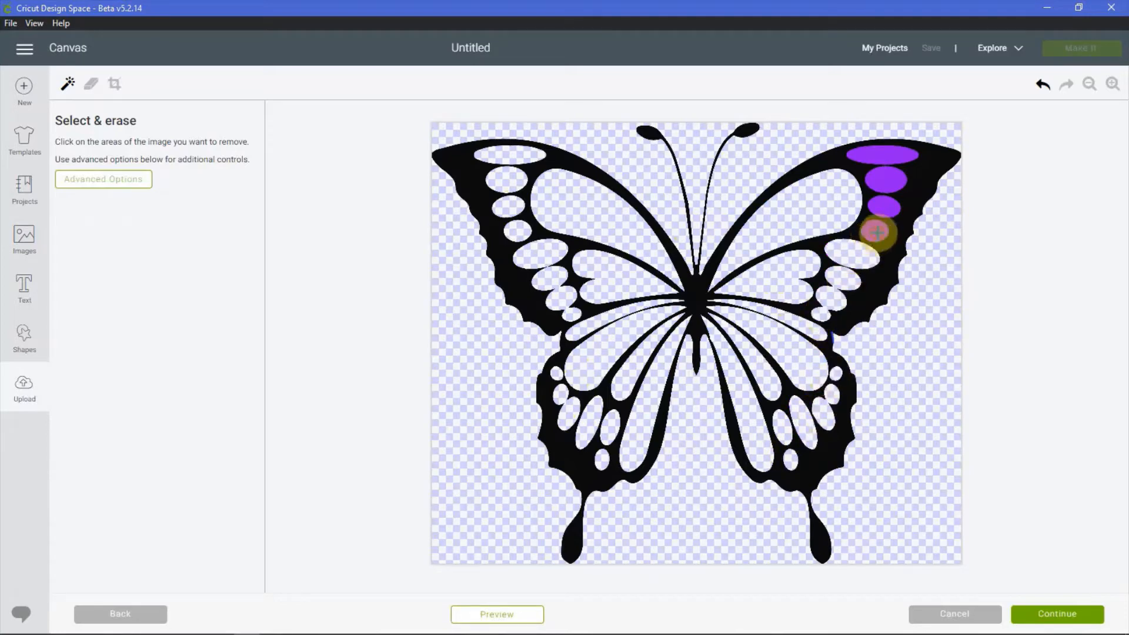
pyautogui.click(884, 205)
pyautogui.click(886, 179)
pyautogui.click(885, 156)
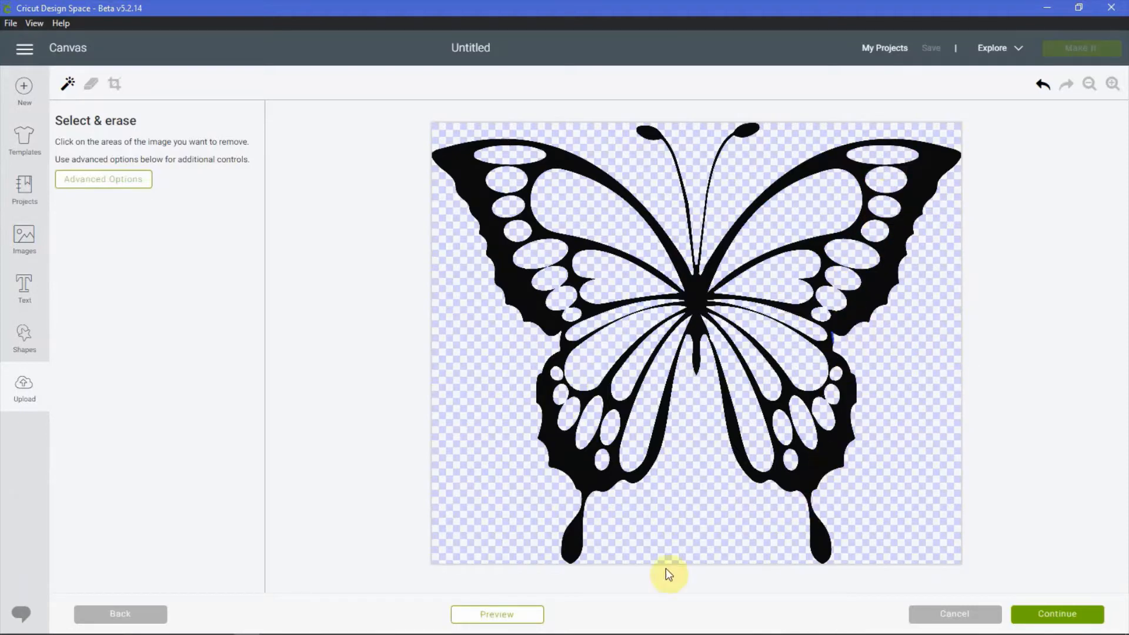
# - Preview the black butterfly outline and save it as a Cut image named BTRFLY BLK
pyautogui.click(538, 616)
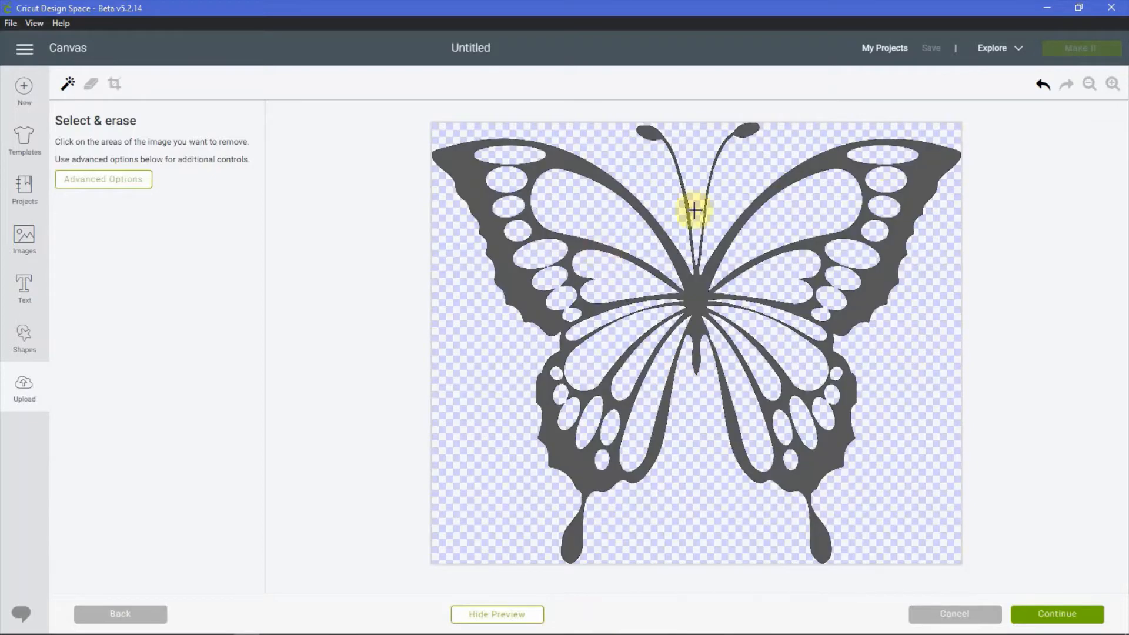
pyautogui.click(1055, 614)
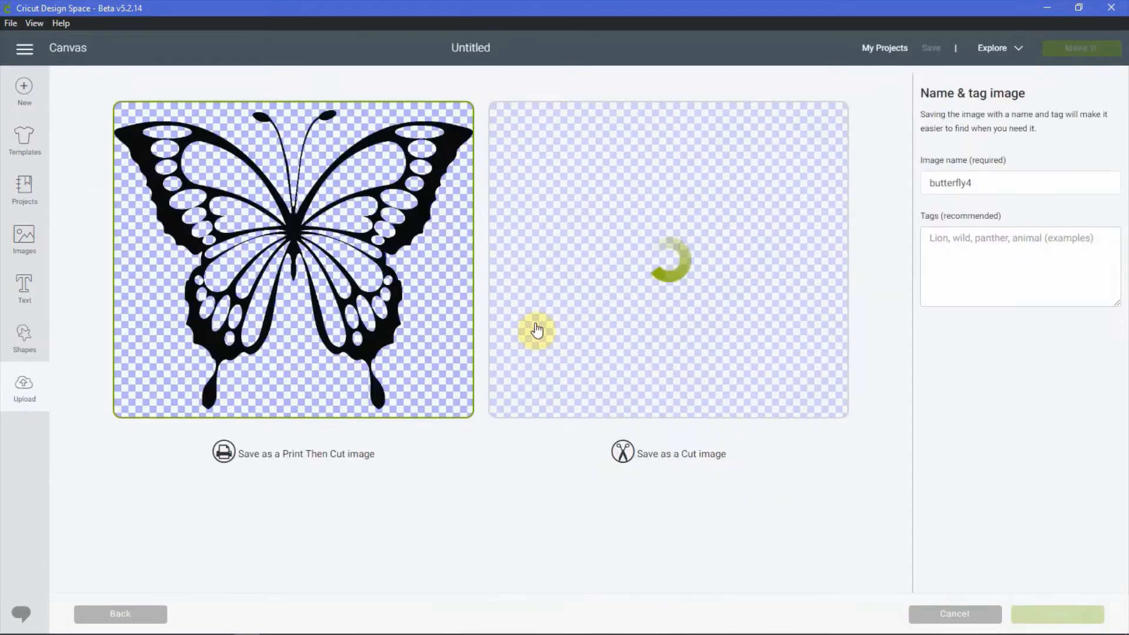
pyautogui.click(597, 250)
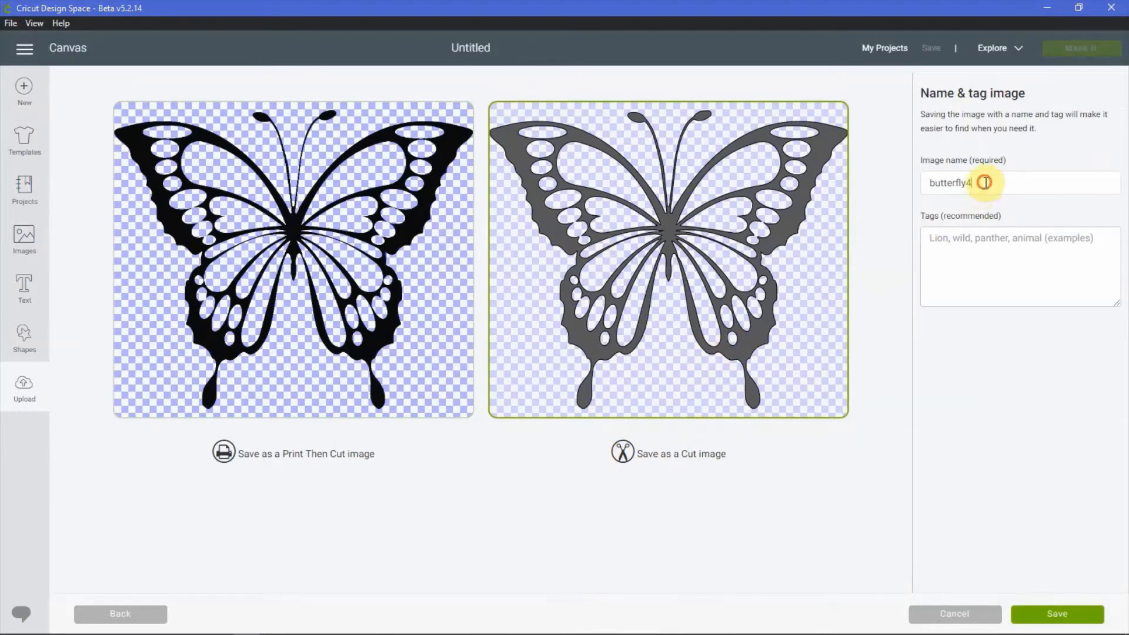
pyautogui.moveTo(985, 183); pyautogui.dragTo(864, 192)
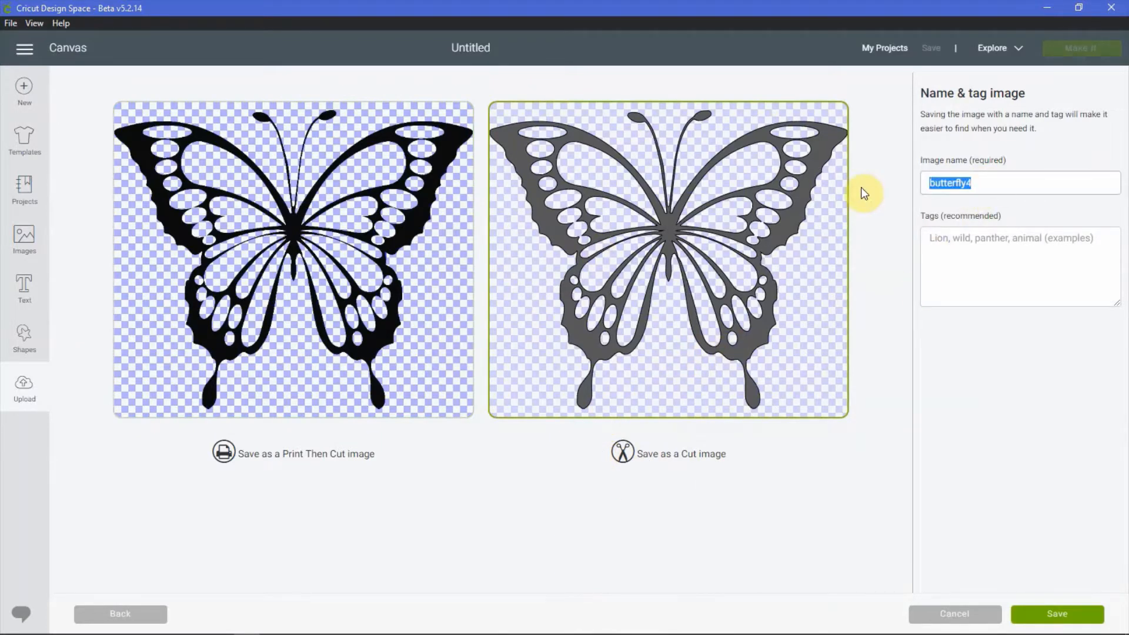
pyautogui.write('BTRFLY BLK')
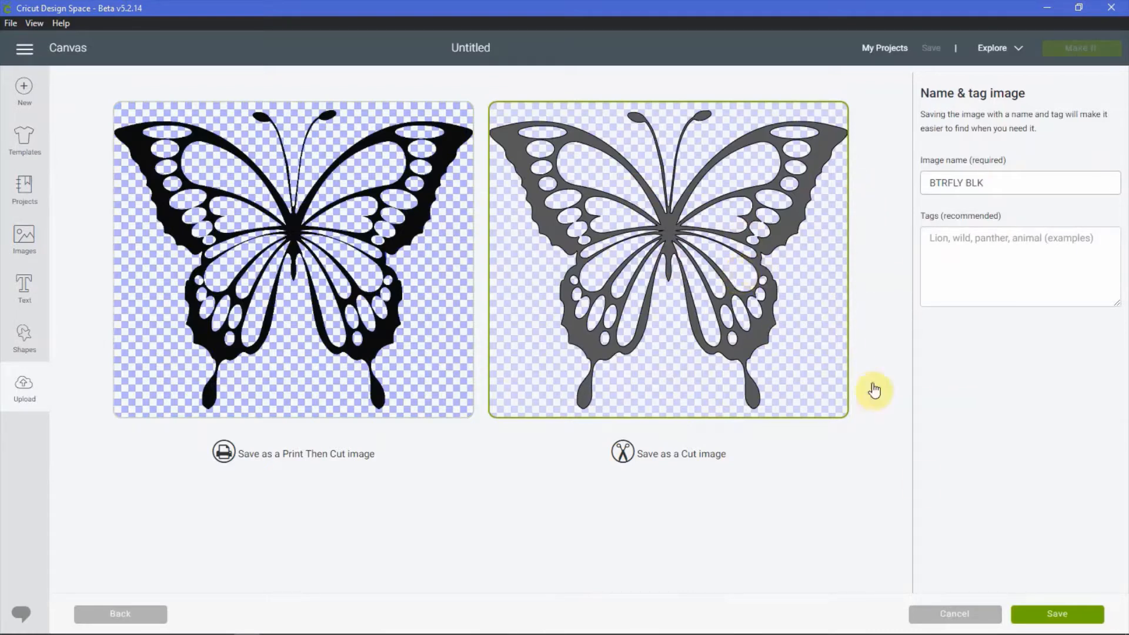
pyautogui.click(1033, 612)
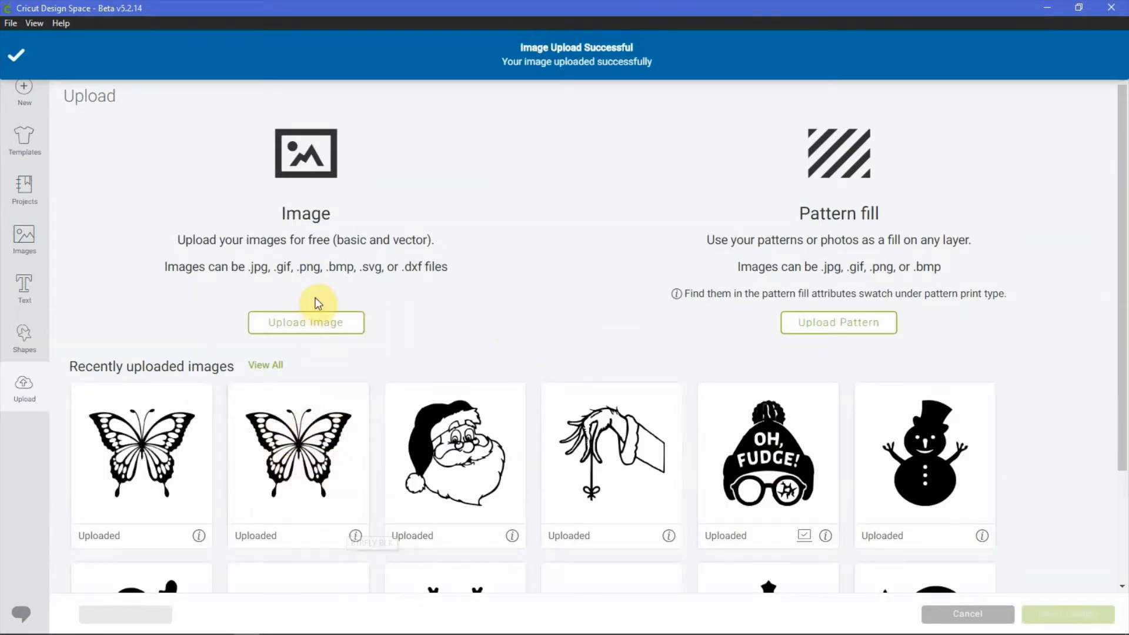
# - Load the butterfly4 picture for another image upload and choose Simple as its image type
pyautogui.click(312, 322)
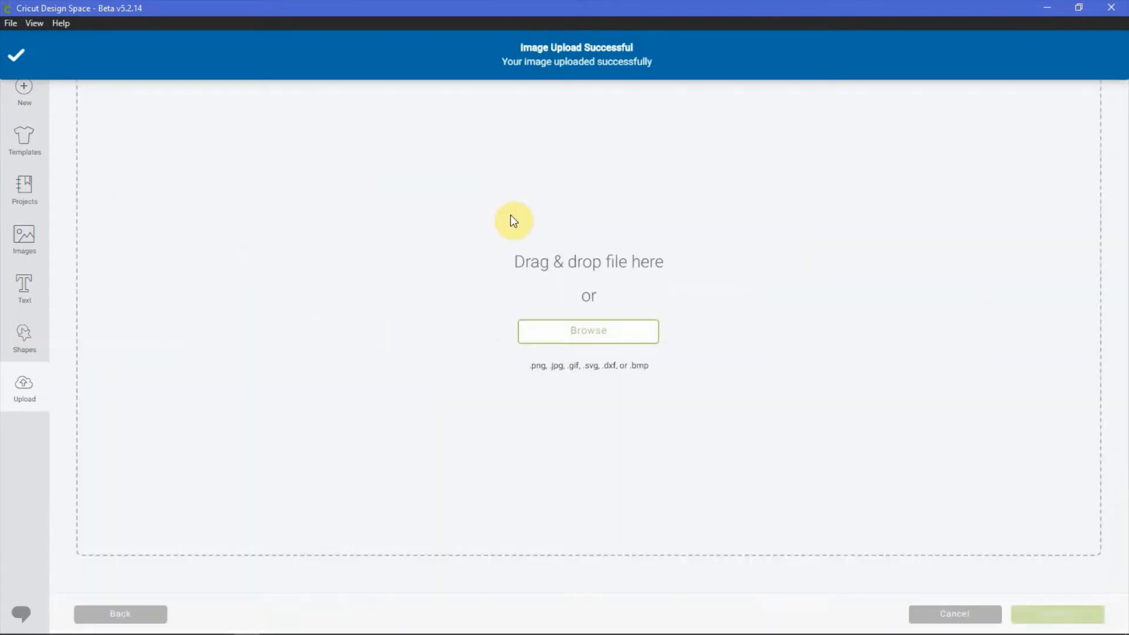
pyautogui.click(581, 336)
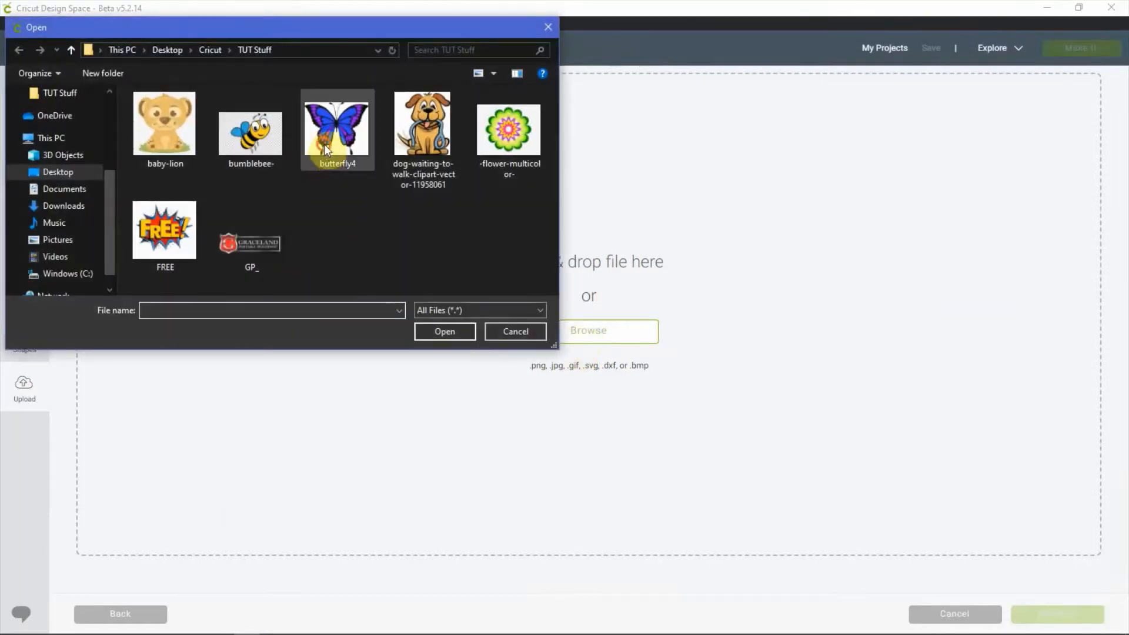
pyautogui.click(324, 143)
pyautogui.click(436, 333)
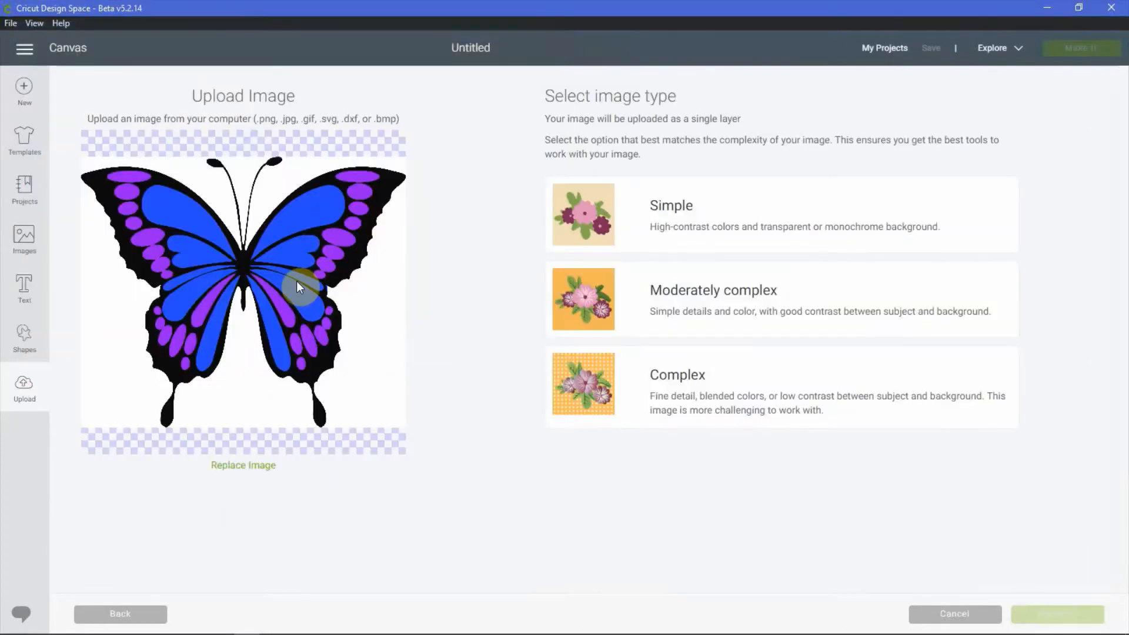
pyautogui.click(545, 227)
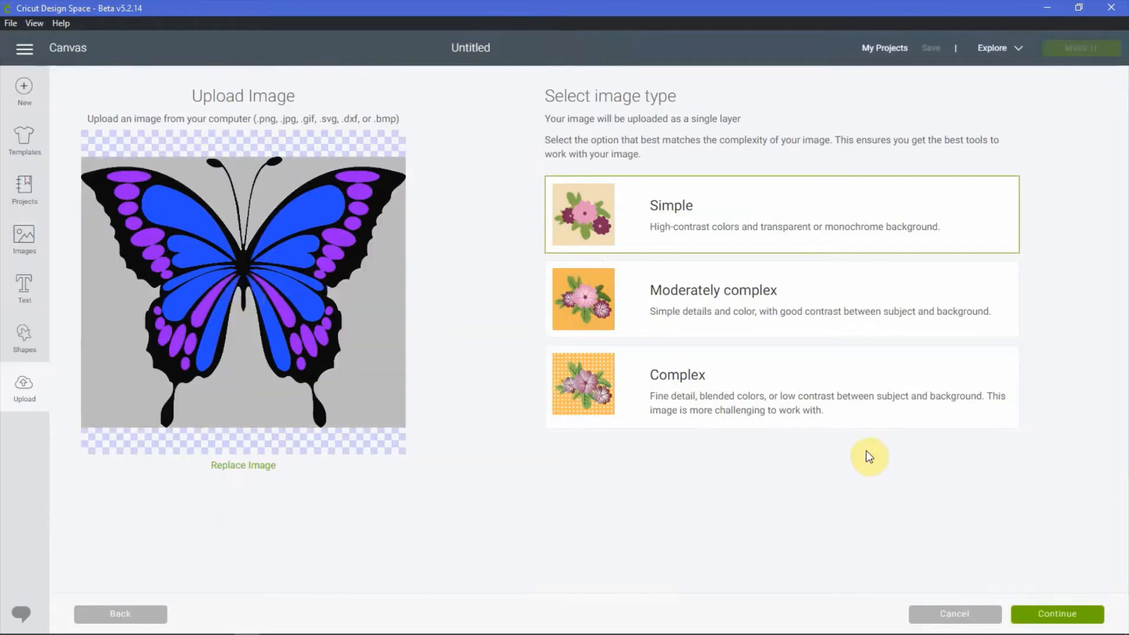
# - Continue with the Simple image type and erase all blue areas from the butterfly's left upper and lower wings
pyautogui.click(1062, 616)
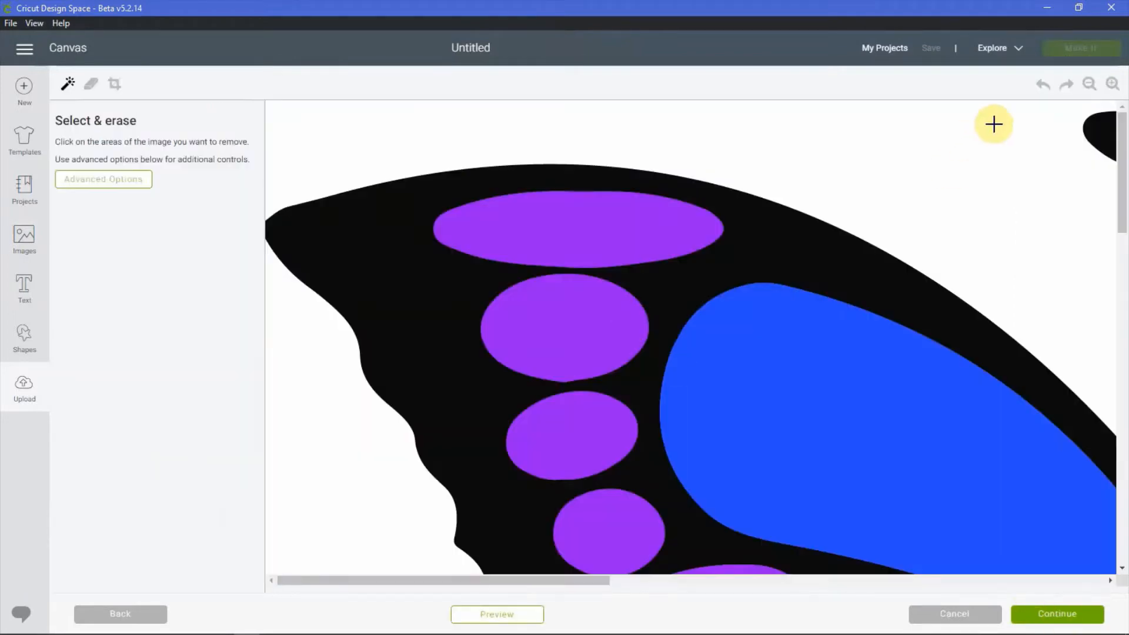
pyautogui.click(1089, 85)
pyautogui.click(1089, 85)
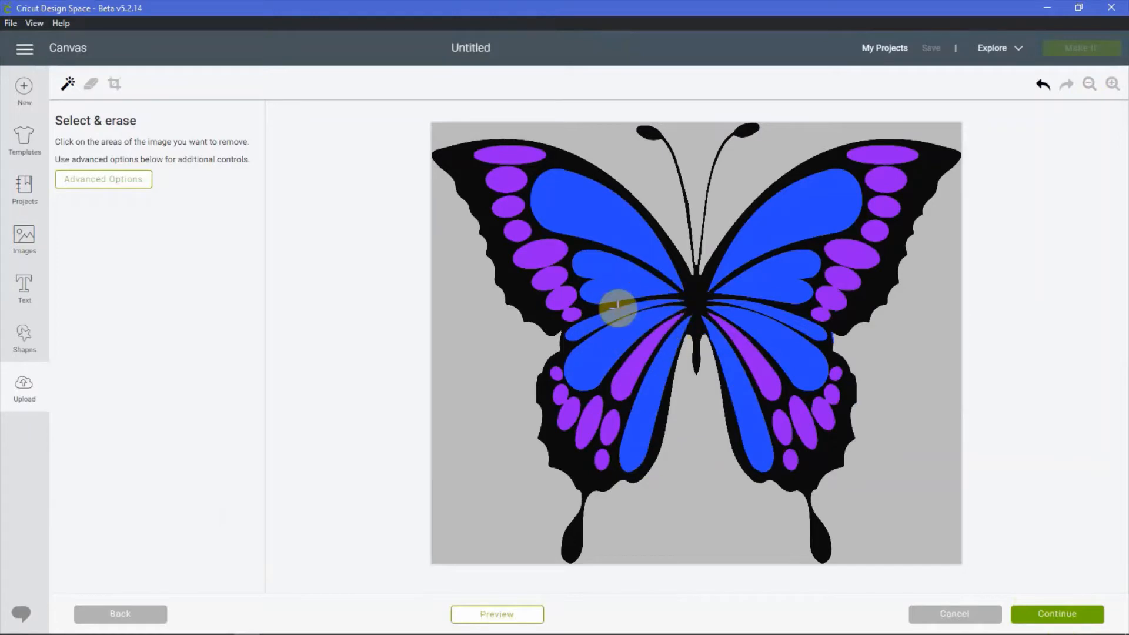
pyautogui.click(621, 284)
pyautogui.click(627, 240)
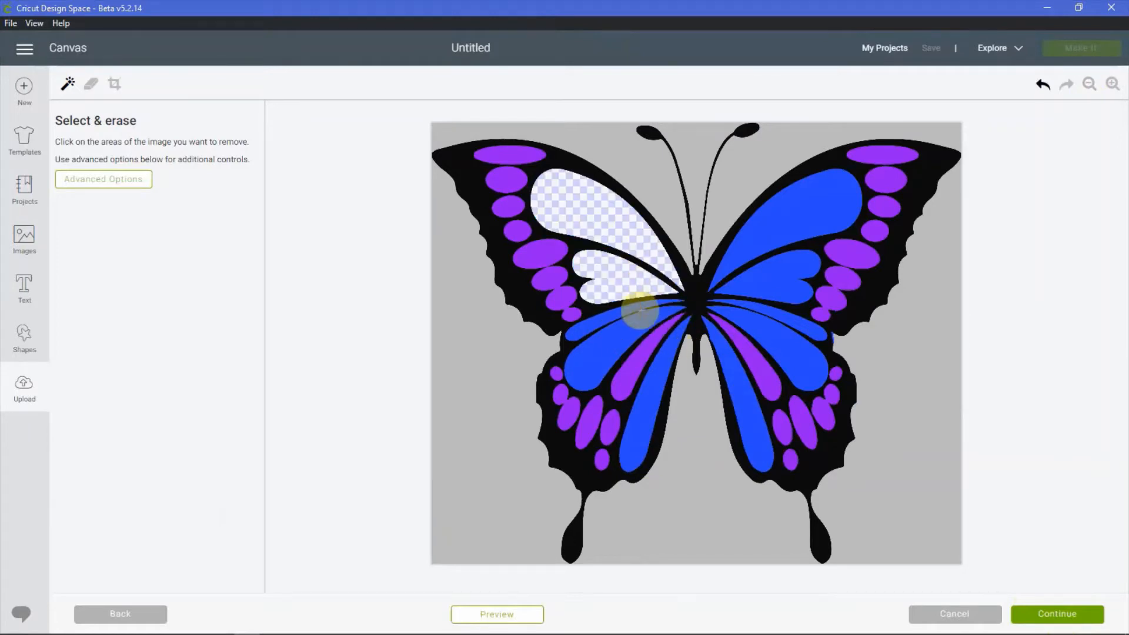
pyautogui.click(638, 306)
pyautogui.click(637, 317)
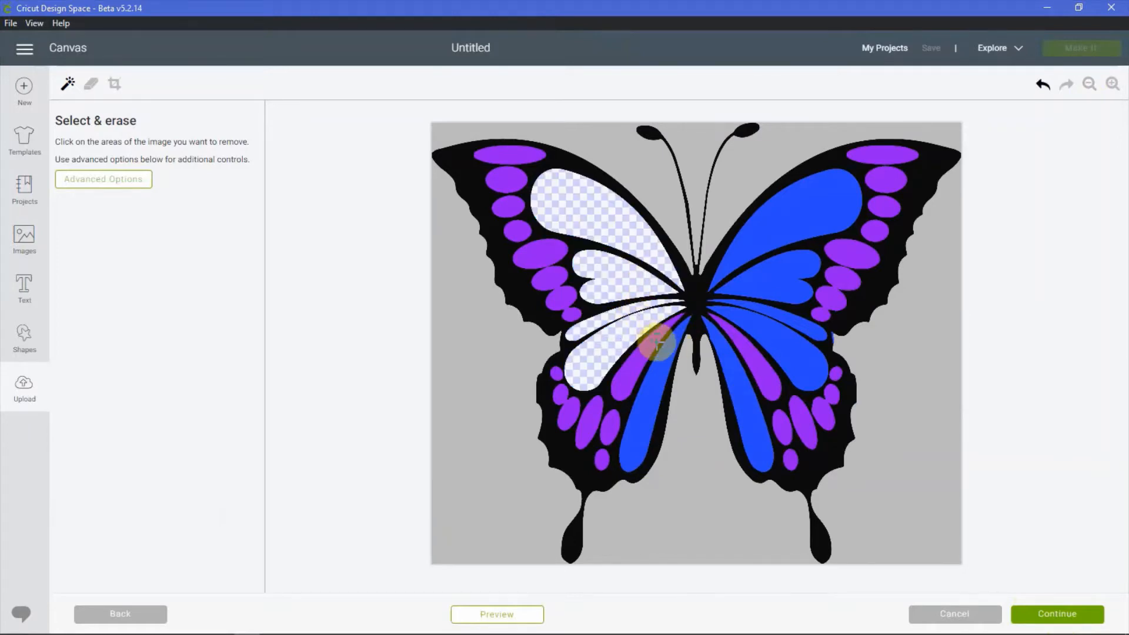
pyautogui.click(674, 359)
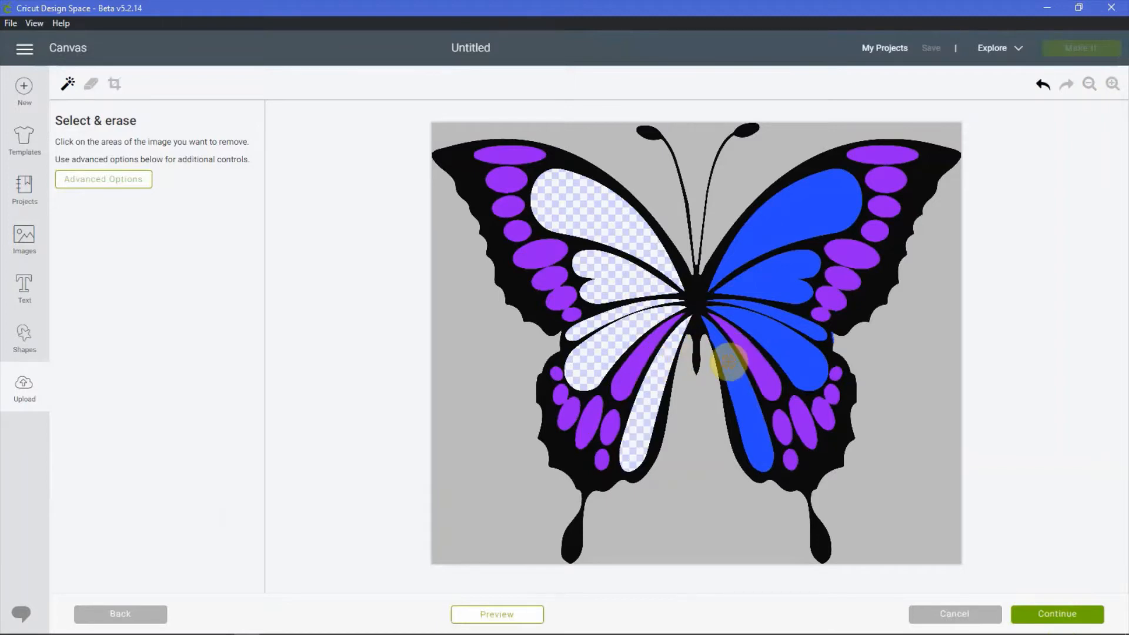
# - Erase all blue areas from the butterfly's right lower and upper wings
pyautogui.click(729, 362)
pyautogui.click(778, 330)
pyautogui.click(784, 302)
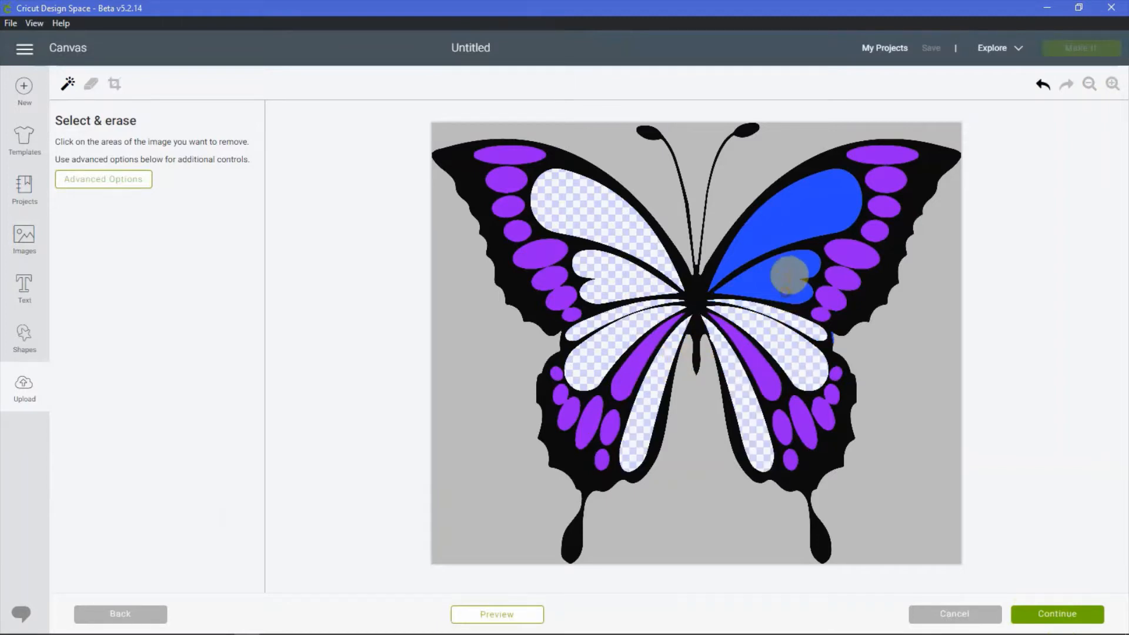
pyautogui.click(789, 275)
pyautogui.click(782, 224)
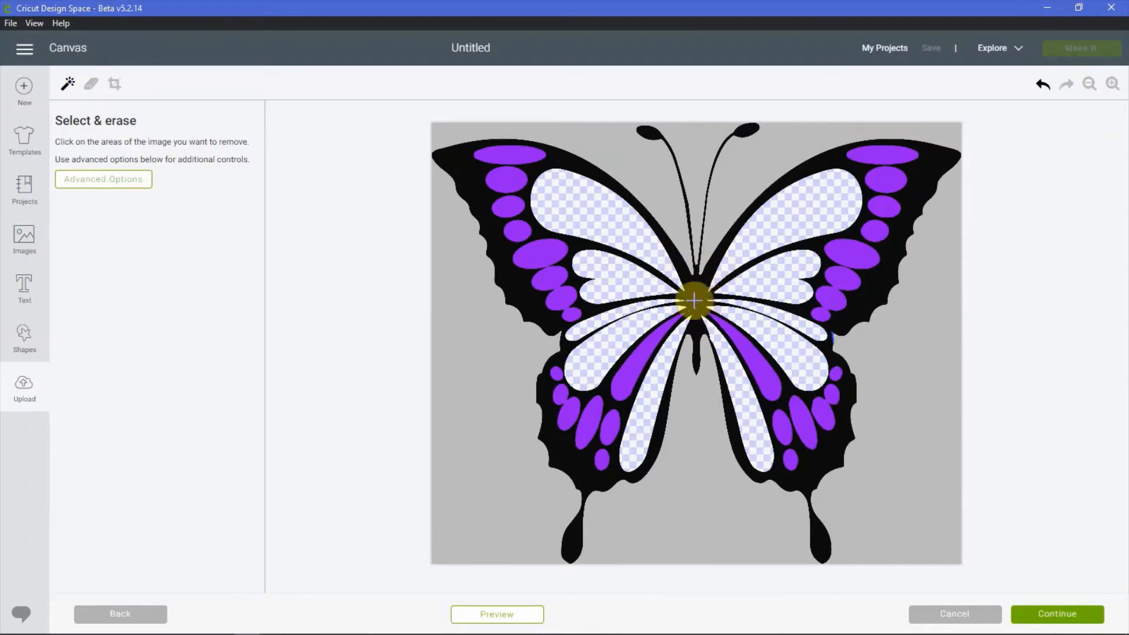
# - Erase the black butterfly body and outline, plus the grey background around it, keeping only the purple shapes
pyautogui.click(694, 289)
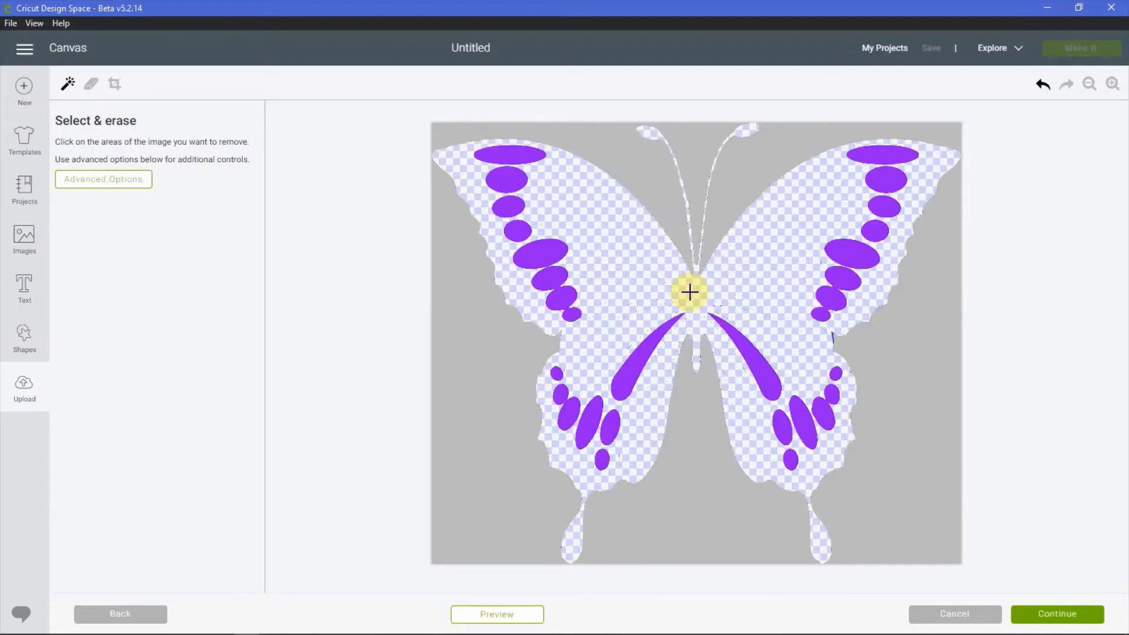
pyautogui.click(632, 177)
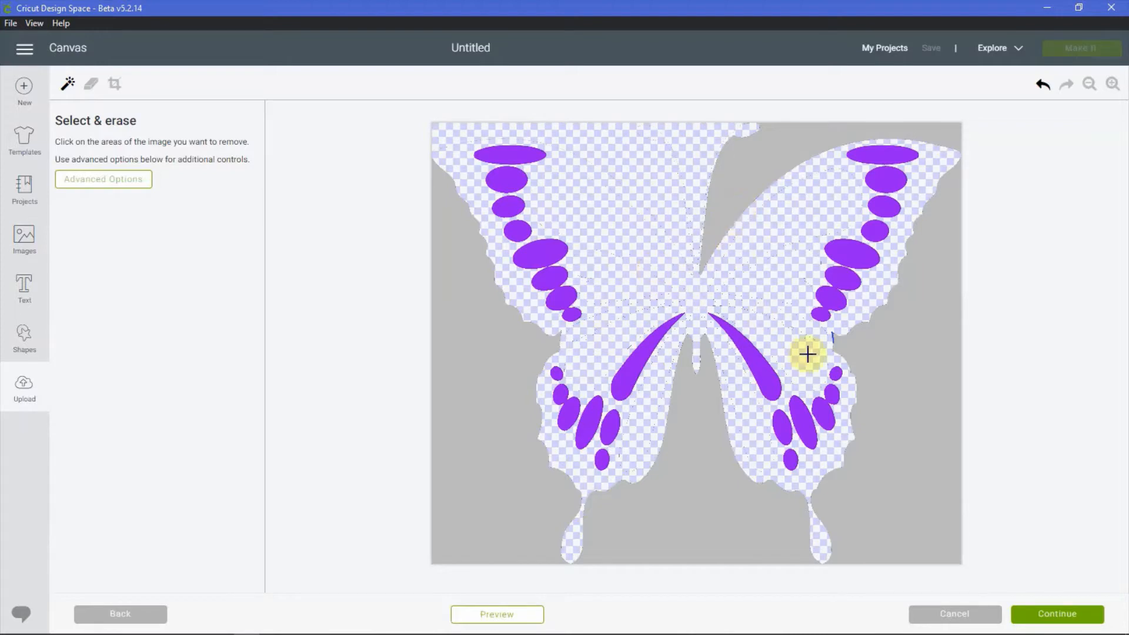
pyautogui.click(870, 368)
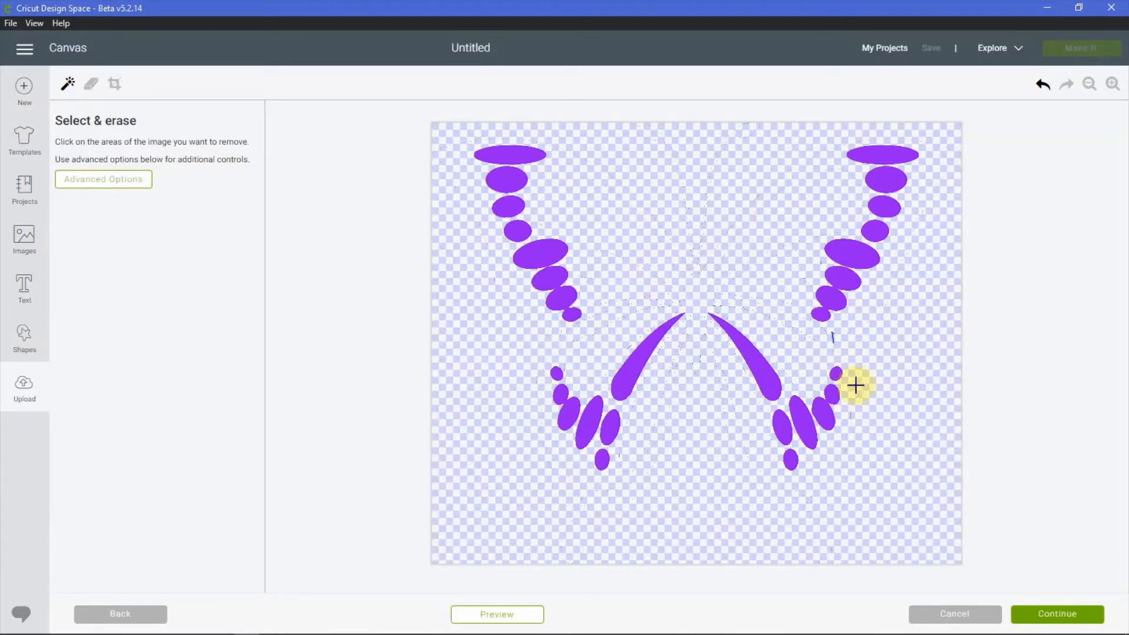
# - Preview the cut image and erase stray specks around the antennae, body and upper wings with the eraser at its largest size
pyautogui.click(497, 613)
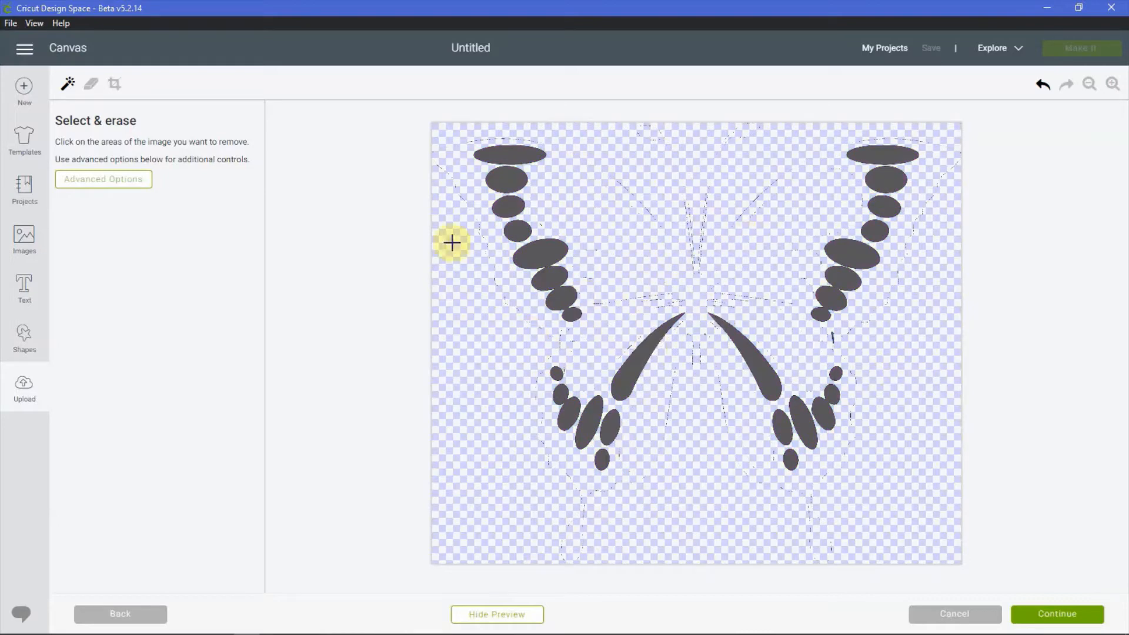
pyautogui.click(92, 94)
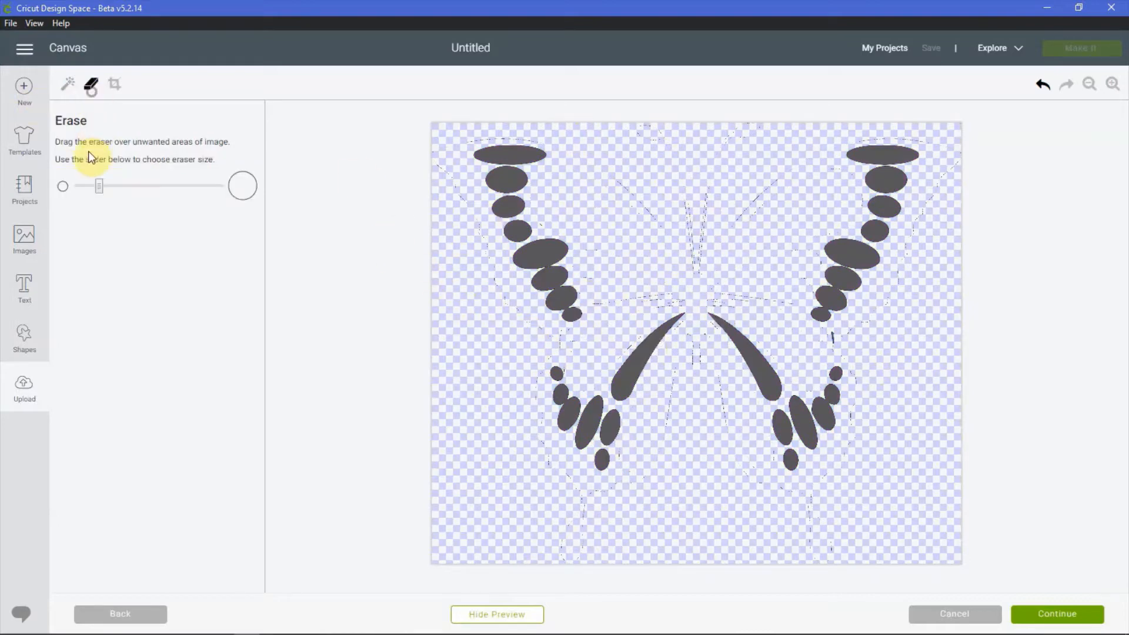
pyautogui.moveTo(126, 188); pyautogui.dragTo(279, 206)
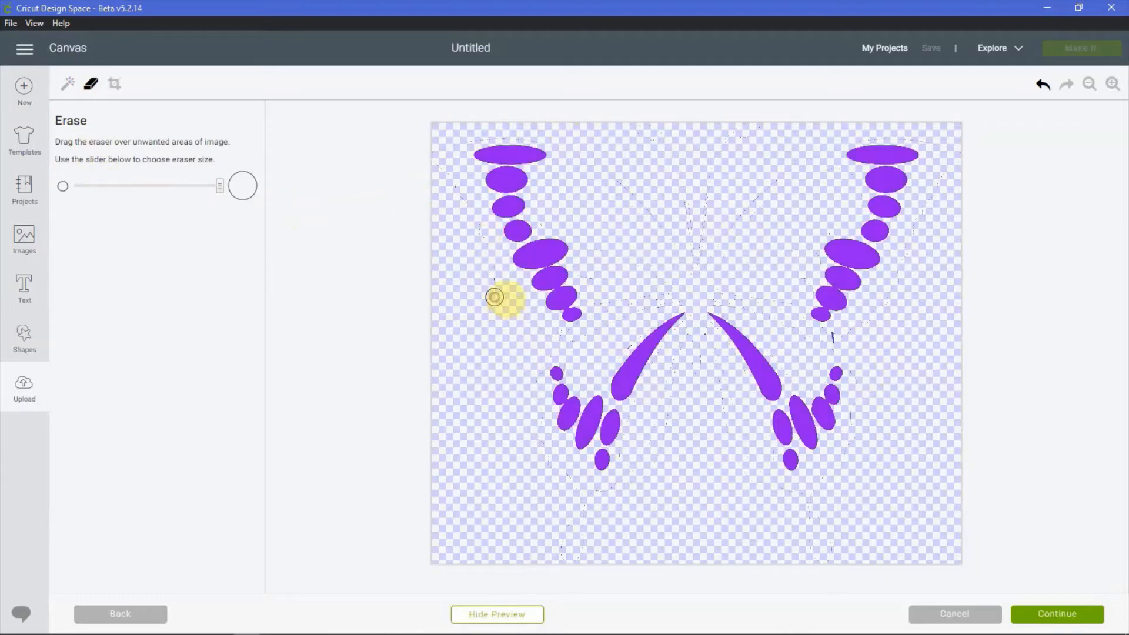
pyautogui.moveTo(495, 297)
pyautogui.mouseDown()
pyautogui.moveTo(497, 270)
pyautogui.moveTo(449, 179)
pyautogui.moveTo(504, 131)
pyautogui.moveTo(621, 137)
pyautogui.mouseUp()
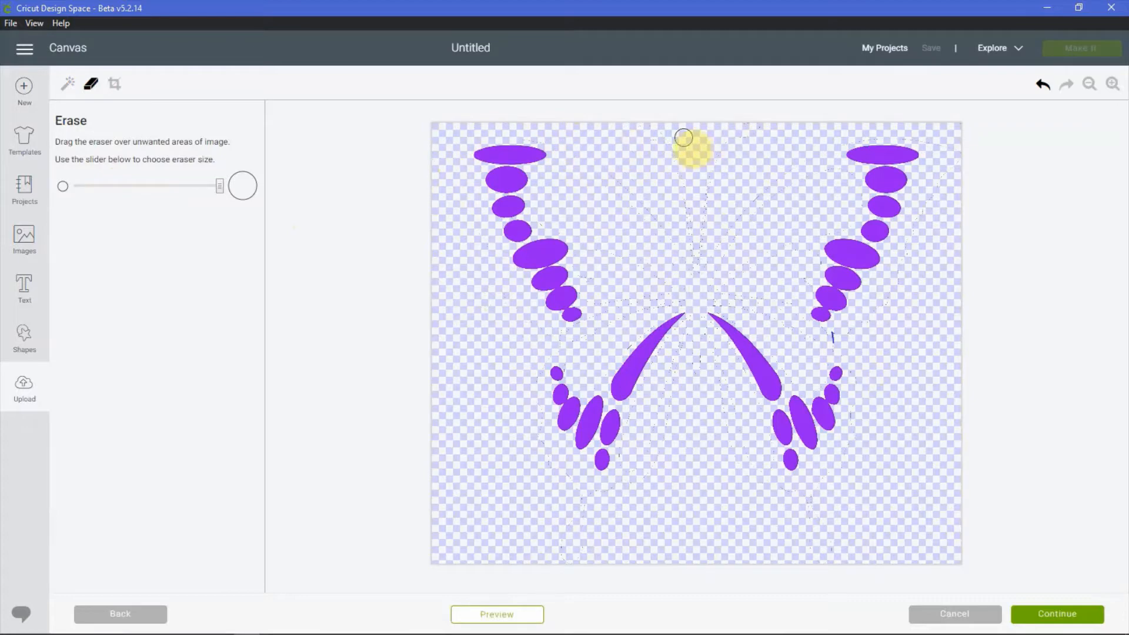
pyautogui.moveTo(690, 136); pyautogui.dragTo(746, 131)
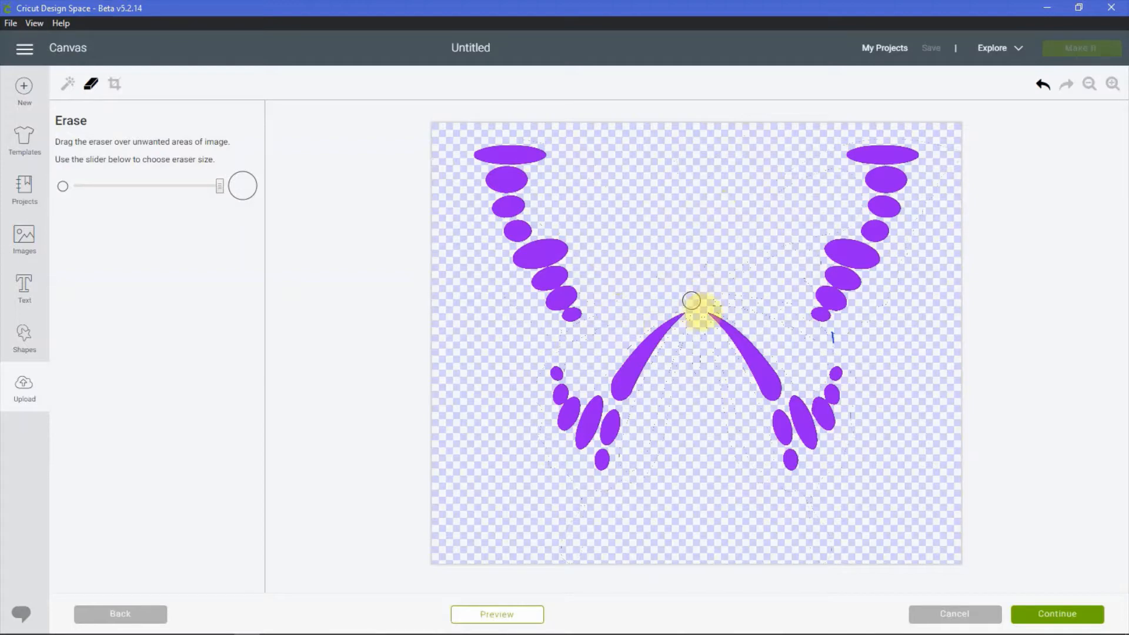
pyautogui.moveTo(691, 301)
pyautogui.mouseDown()
pyautogui.moveTo(787, 312)
pyautogui.moveTo(812, 264)
pyautogui.moveTo(800, 247)
pyautogui.moveTo(841, 225)
pyautogui.moveTo(803, 240)
pyautogui.mouseUp()
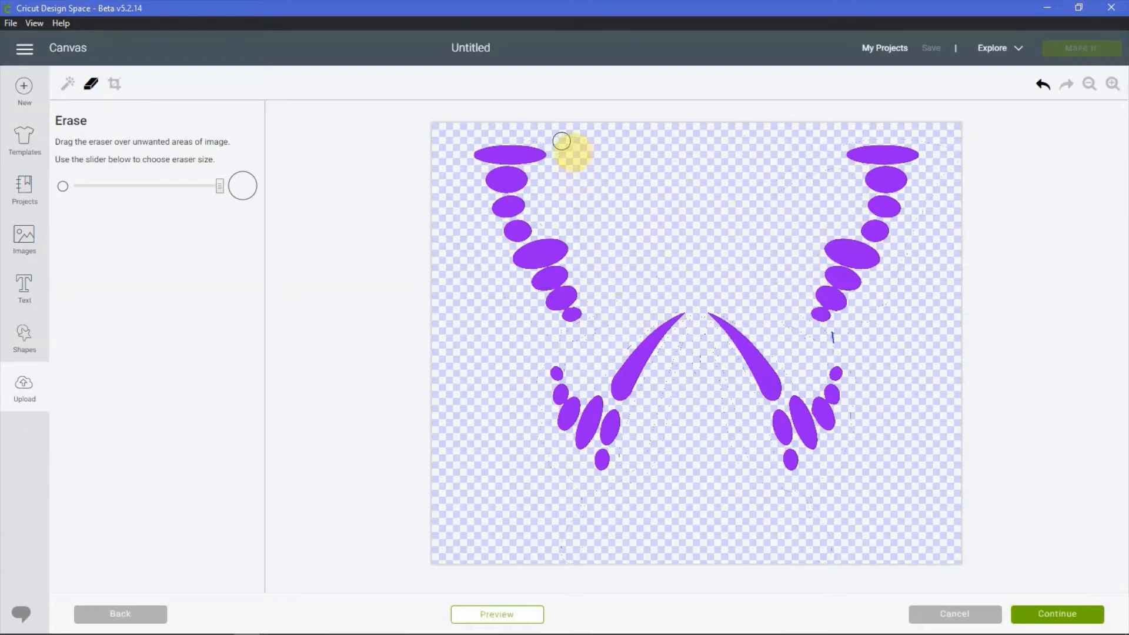
pyautogui.moveTo(562, 141)
pyautogui.mouseDown()
pyautogui.moveTo(541, 138)
pyautogui.moveTo(637, 260)
pyautogui.mouseUp()
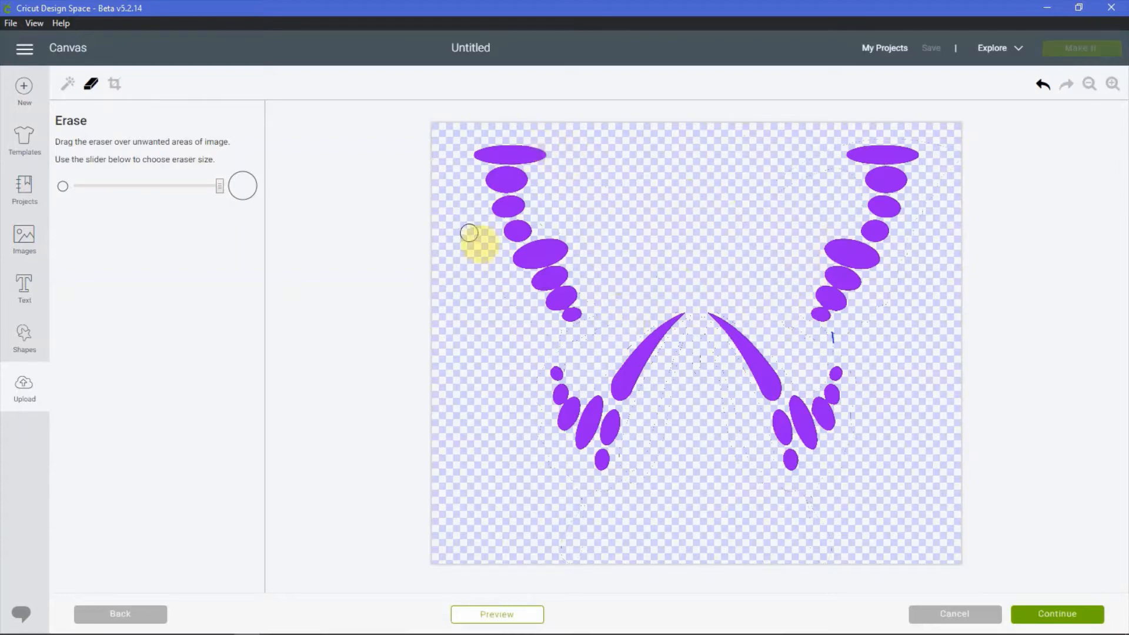
# - Erase stray specks along the left wings and centre, undoing the stroke that cuts into the right wing's purple streak
pyautogui.moveTo(453, 153)
pyautogui.mouseDown()
pyautogui.moveTo(492, 293)
pyautogui.moveTo(554, 338)
pyautogui.moveTo(625, 343)
pyautogui.moveTo(640, 329)
pyautogui.moveTo(617, 347)
pyautogui.moveTo(698, 319)
pyautogui.moveTo(688, 330)
pyautogui.mouseUp()
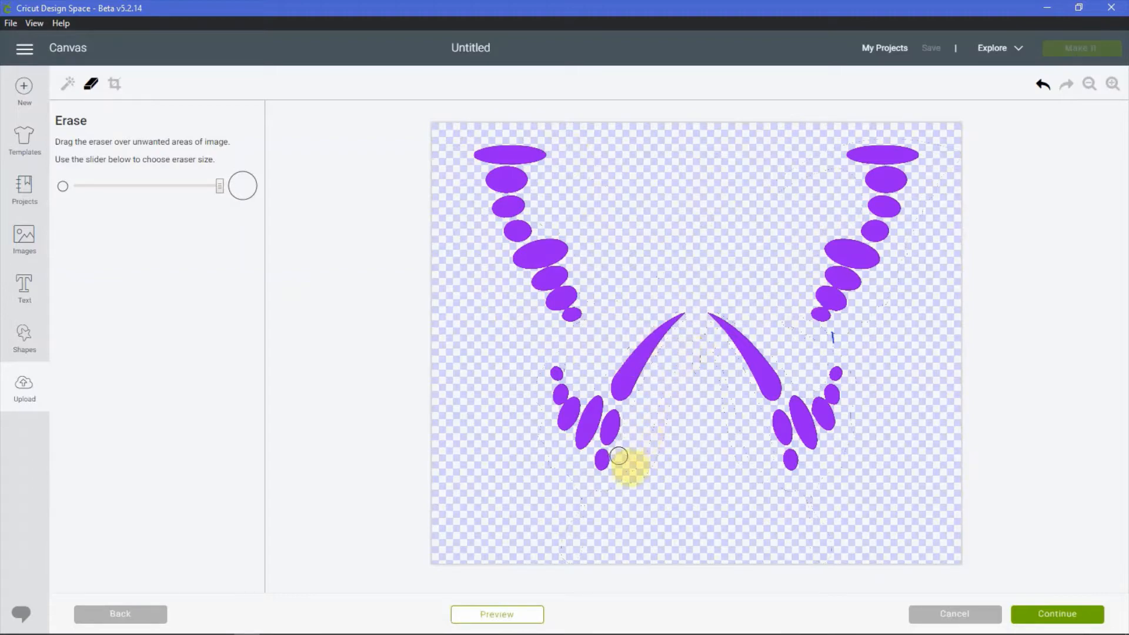
pyautogui.moveTo(703, 361)
pyautogui.mouseDown()
pyautogui.moveTo(710, 328)
pyautogui.moveTo(723, 360)
pyautogui.mouseUp()
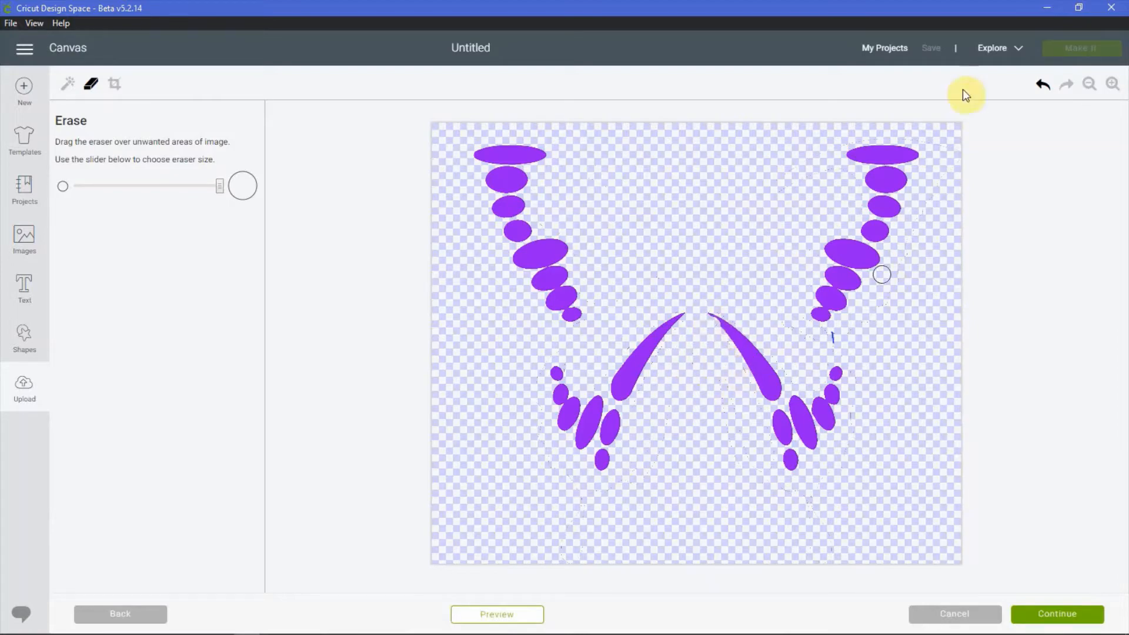
pyautogui.click(1043, 84)
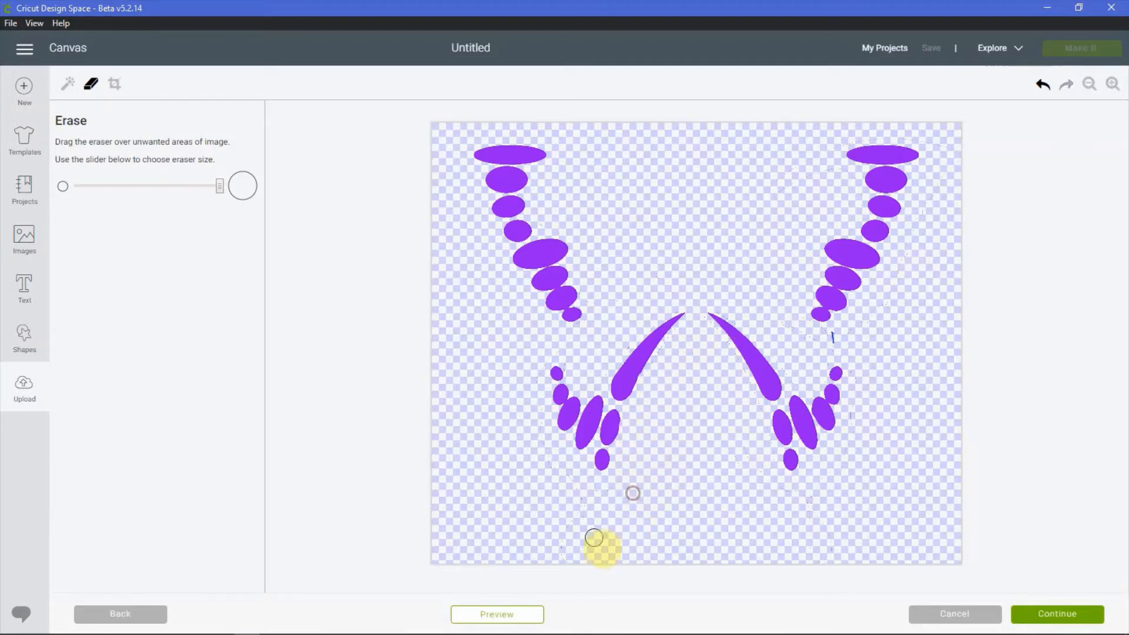
pyautogui.moveTo(656, 348)
pyautogui.mouseDown()
pyautogui.moveTo(645, 329)
pyautogui.moveTo(422, 535)
pyautogui.mouseUp()
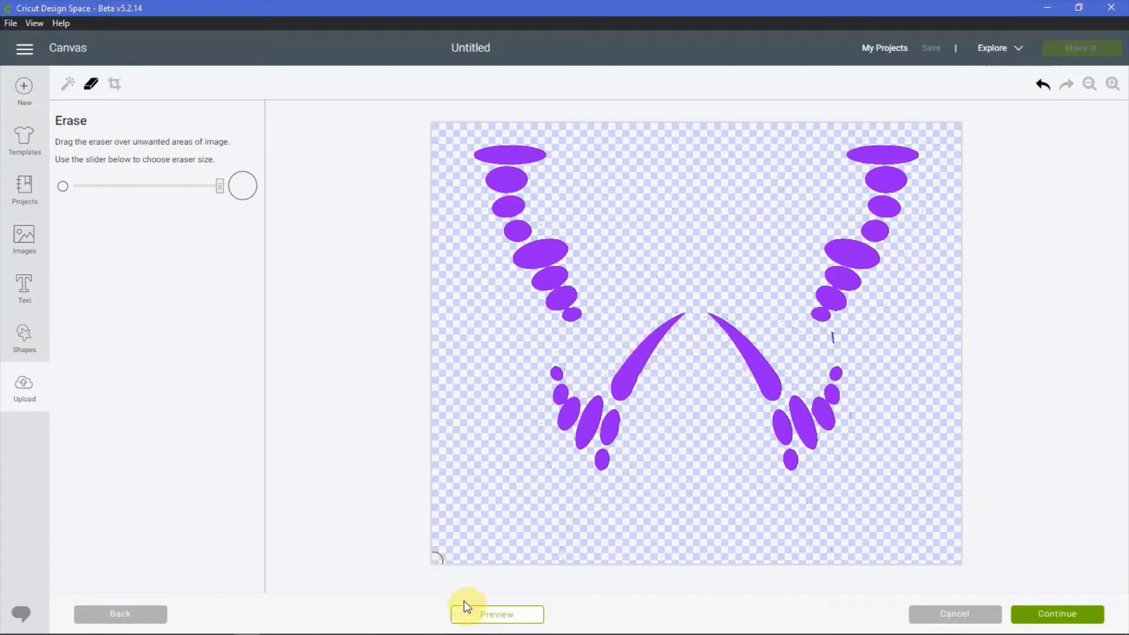
pyautogui.click(478, 614)
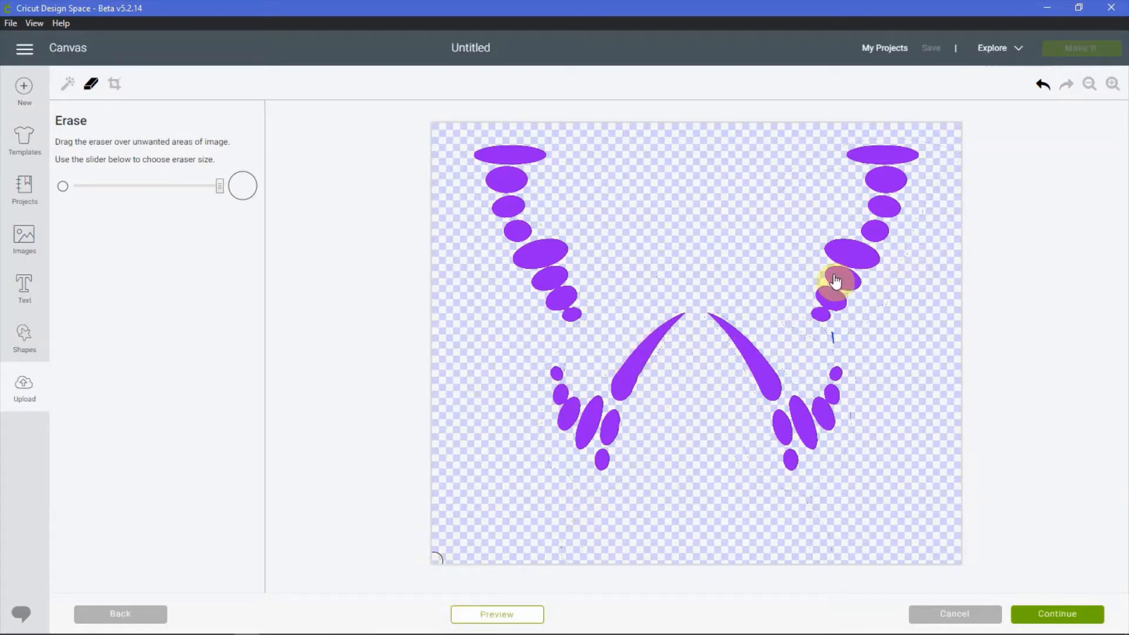
# - Erase the stray specks and faint outline remnants around the purple spots of both upper wings at close range
pyautogui.click(1113, 85)
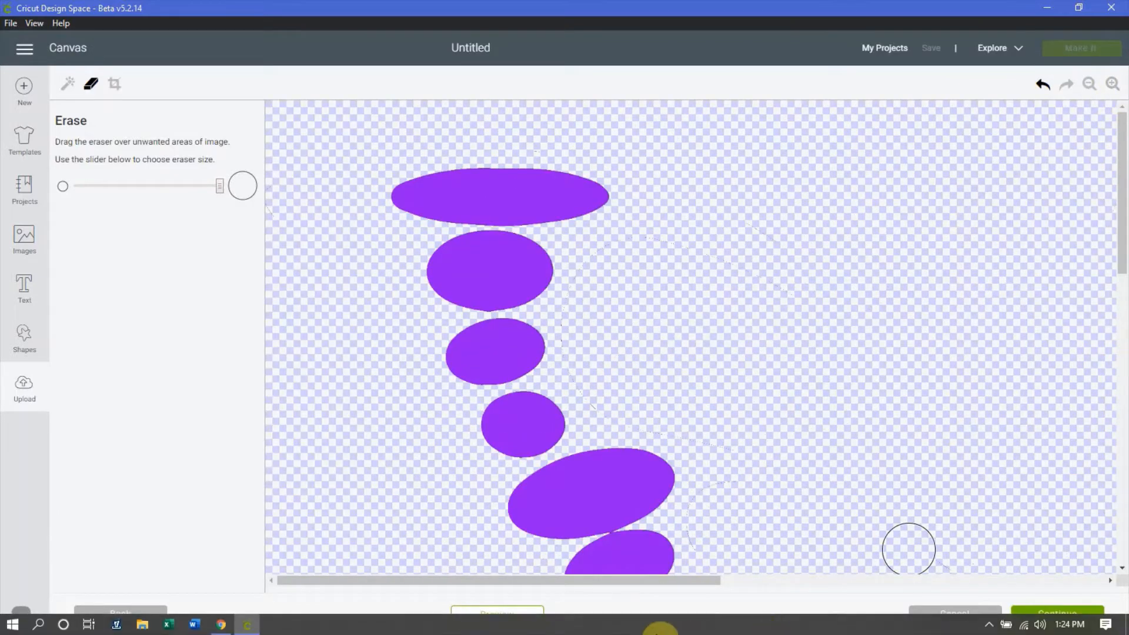
pyautogui.moveTo(719, 499)
pyautogui.mouseDown()
pyautogui.moveTo(711, 522)
pyautogui.moveTo(733, 475)
pyautogui.moveTo(727, 450)
pyautogui.moveTo(678, 424)
pyautogui.mouseUp()
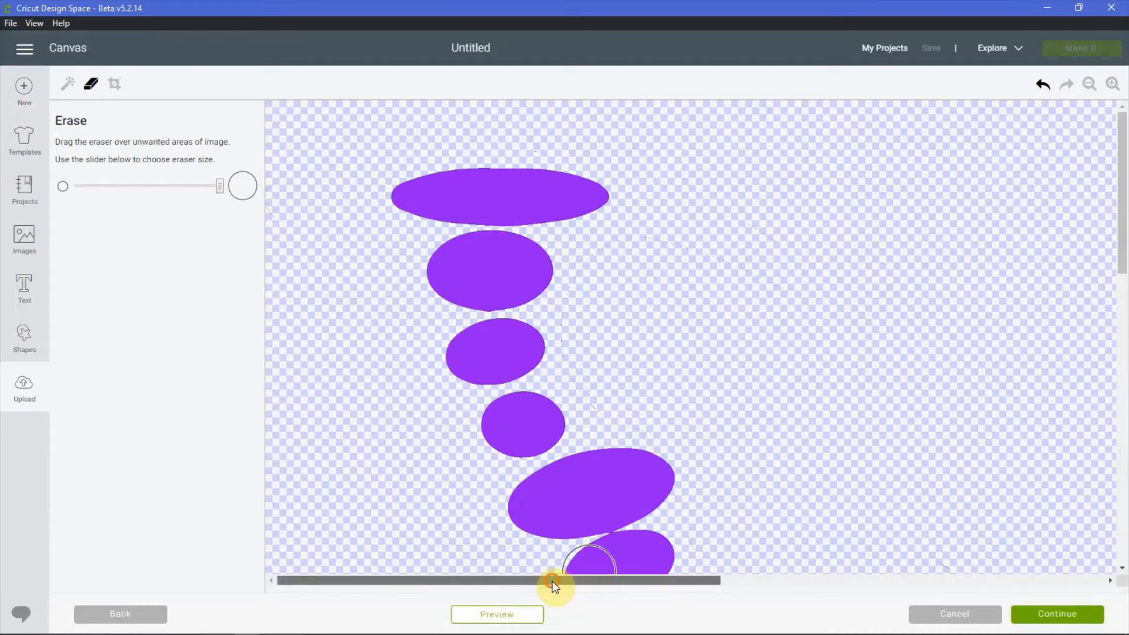
pyautogui.moveTo(552, 581); pyautogui.dragTo(948, 581)
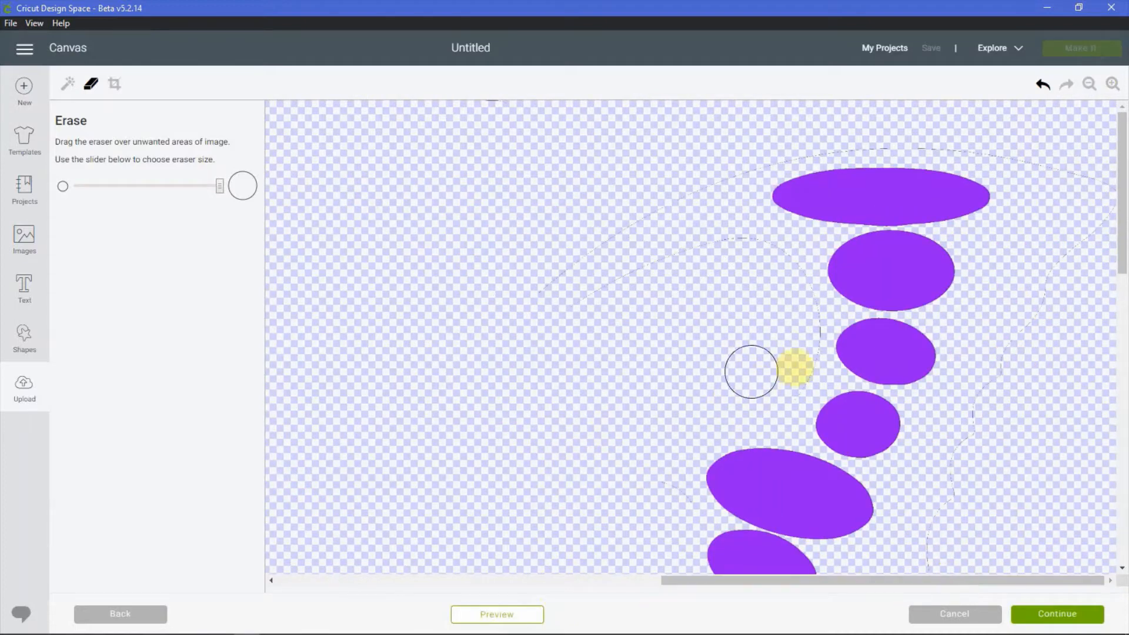
pyautogui.moveTo(782, 379)
pyautogui.mouseDown()
pyautogui.moveTo(792, 297)
pyautogui.moveTo(793, 352)
pyautogui.moveTo(794, 307)
pyautogui.moveTo(752, 267)
pyautogui.moveTo(768, 261)
pyautogui.moveTo(738, 251)
pyautogui.moveTo(647, 254)
pyautogui.moveTo(522, 301)
pyautogui.moveTo(555, 265)
pyautogui.moveTo(768, 142)
pyautogui.moveTo(488, 108)
pyautogui.moveTo(756, 118)
pyautogui.moveTo(754, 151)
pyautogui.moveTo(943, 131)
pyautogui.moveTo(1100, 191)
pyautogui.moveTo(1048, 246)
pyautogui.moveTo(985, 365)
pyautogui.moveTo(990, 338)
pyautogui.moveTo(943, 553)
pyautogui.mouseUp()
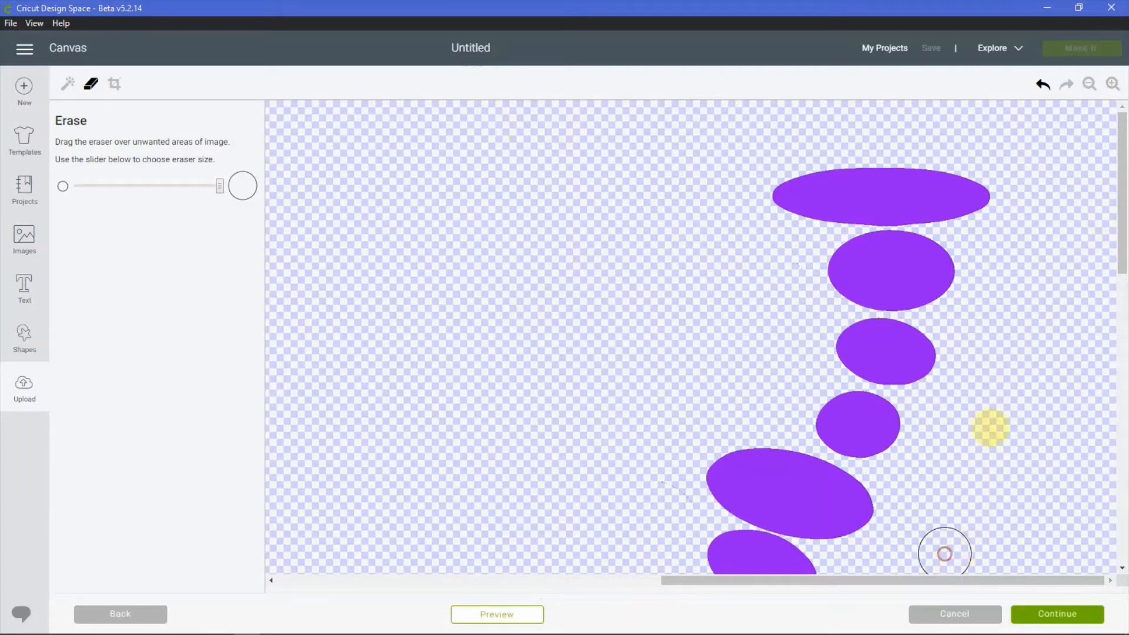
# - Erase the blue sliver and faint outline remnants around the right lower wing's purple shapes, using the preview to find leftovers
pyautogui.scroll(-5, 991, 432)
pyautogui.scroll(-4, 990, 434)
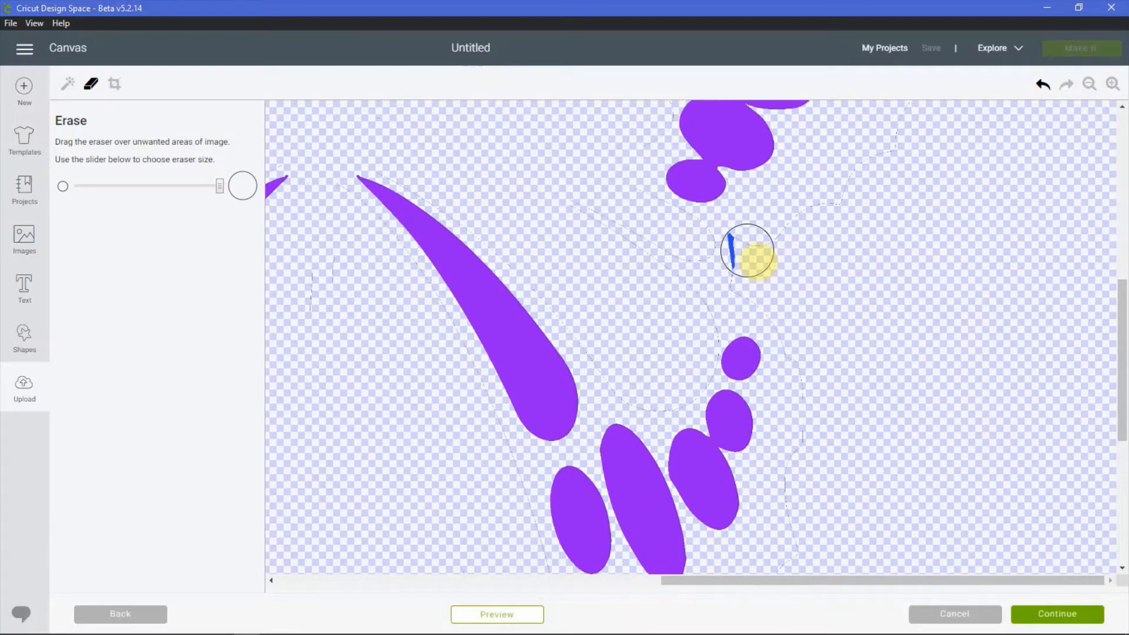
pyautogui.moveTo(610, 220)
pyautogui.mouseDown()
pyautogui.moveTo(725, 244)
pyautogui.moveTo(881, 171)
pyautogui.moveTo(724, 297)
pyautogui.moveTo(688, 285)
pyautogui.moveTo(640, 209)
pyautogui.moveTo(666, 330)
pyautogui.moveTo(647, 390)
pyautogui.moveTo(668, 390)
pyautogui.moveTo(696, 365)
pyautogui.moveTo(693, 353)
pyautogui.moveTo(841, 265)
pyautogui.moveTo(779, 302)
pyautogui.moveTo(809, 451)
pyautogui.moveTo(794, 575)
pyautogui.moveTo(794, 532)
pyautogui.mouseUp()
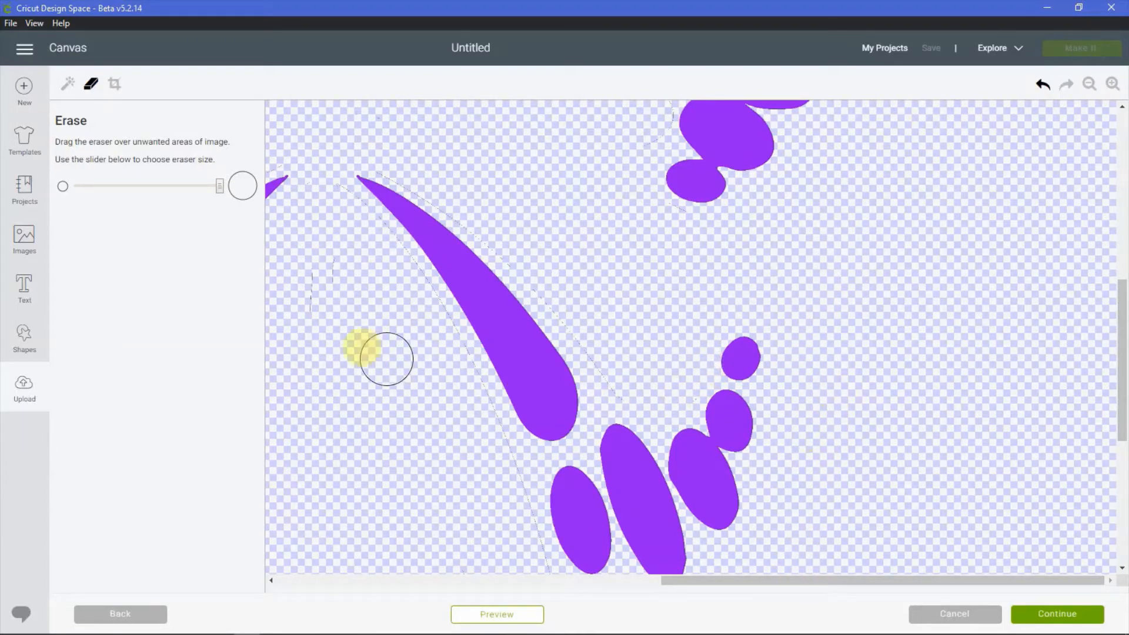
pyautogui.click(327, 306)
pyautogui.moveTo(327, 306)
pyautogui.mouseDown()
pyautogui.moveTo(329, 225)
pyautogui.moveTo(393, 273)
pyautogui.moveTo(441, 353)
pyautogui.moveTo(496, 471)
pyautogui.moveTo(521, 567)
pyautogui.moveTo(449, 553)
pyautogui.mouseUp()
pyautogui.click(479, 614)
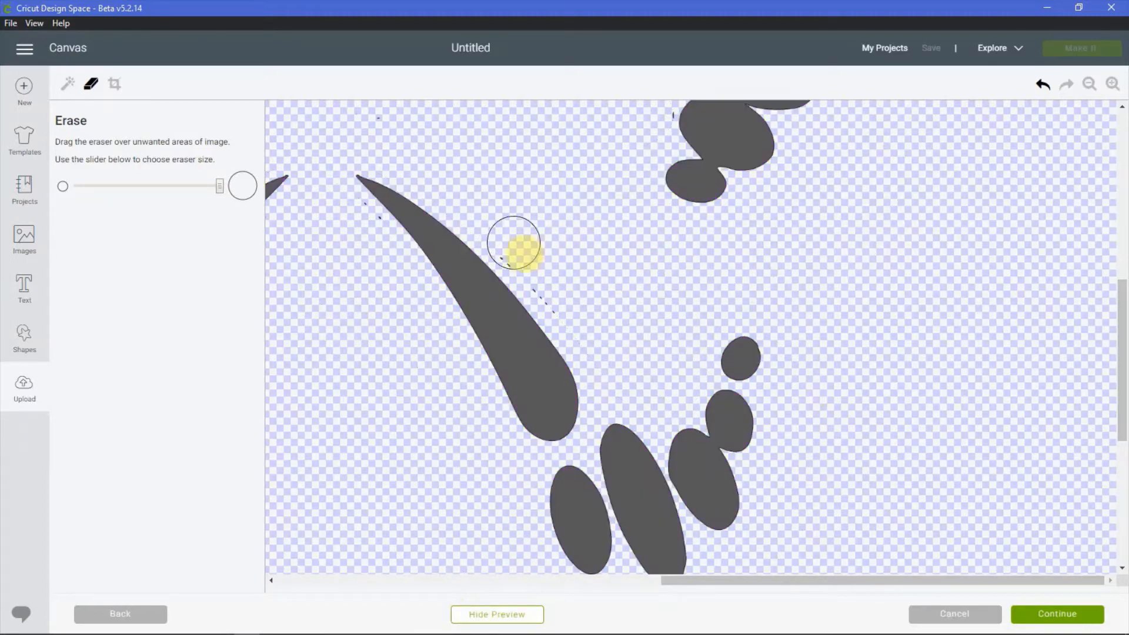
pyautogui.moveTo(511, 245); pyautogui.dragTo(607, 336)
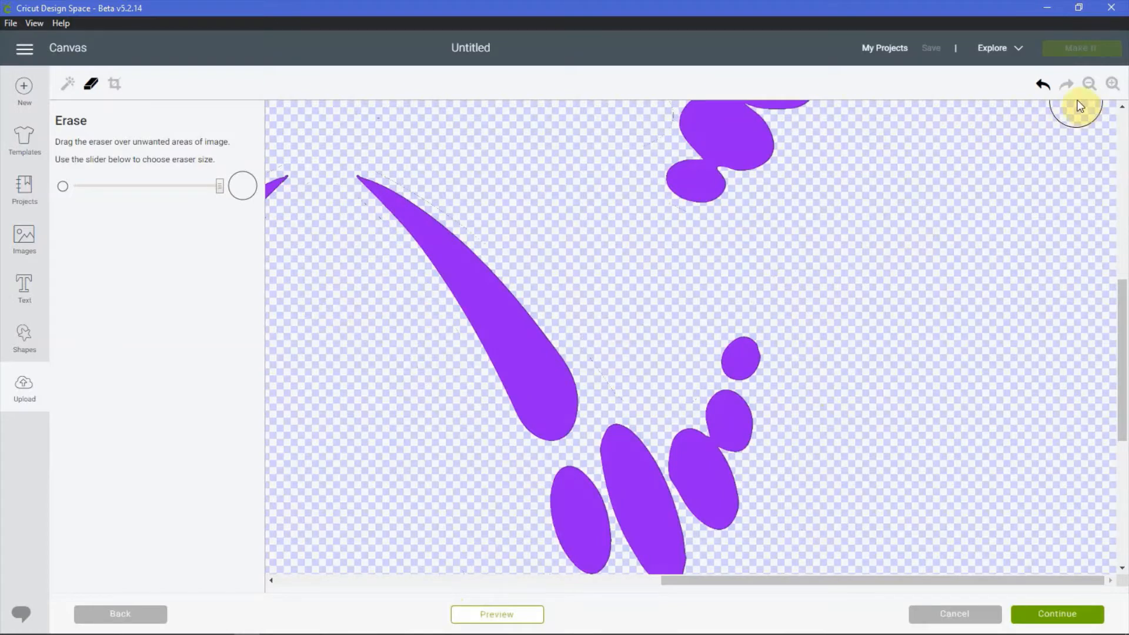
# - Erase the remaining specks around both lower wings and tails, and proceed to the naming and save options
pyautogui.click(1089, 84)
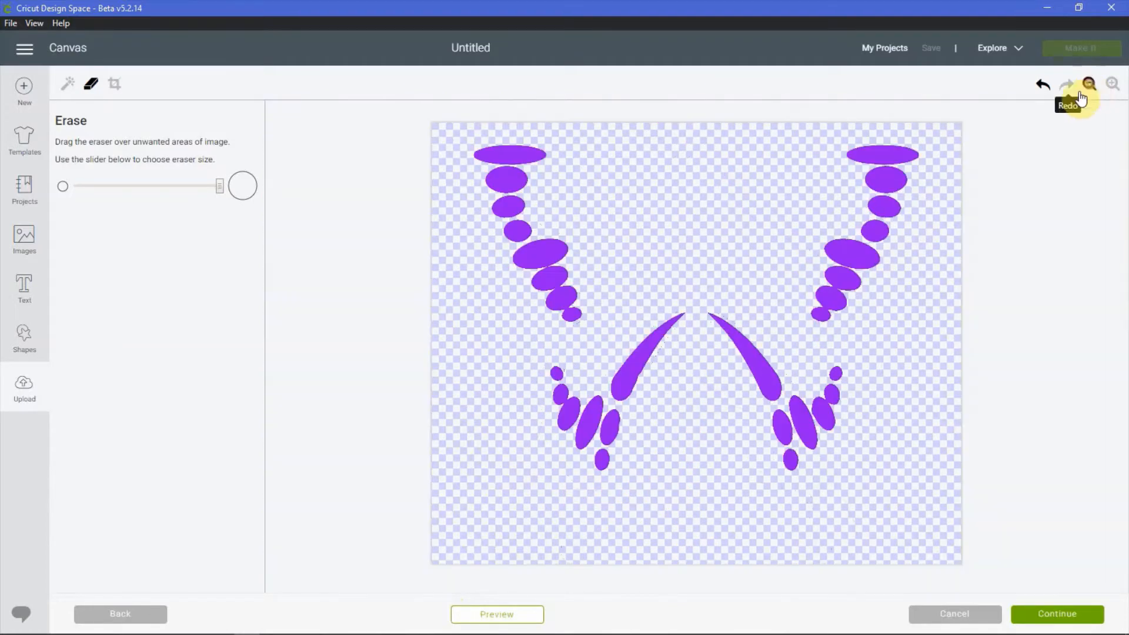
pyautogui.click(532, 614)
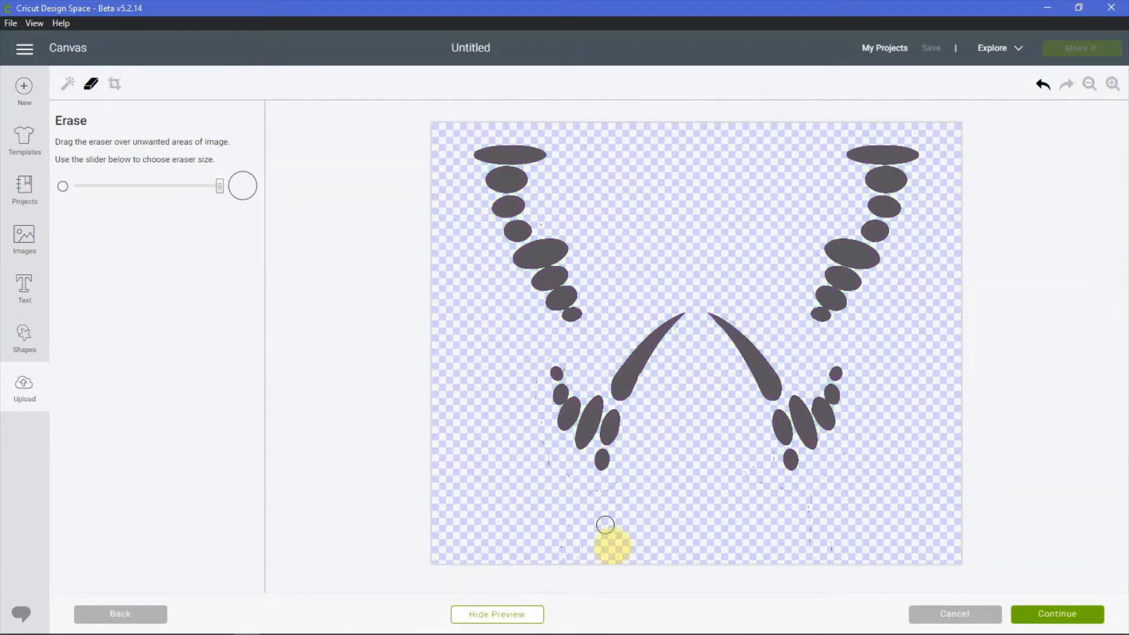
pyautogui.moveTo(531, 434)
pyautogui.mouseDown()
pyautogui.moveTo(537, 378)
pyautogui.moveTo(534, 400)
pyautogui.mouseUp()
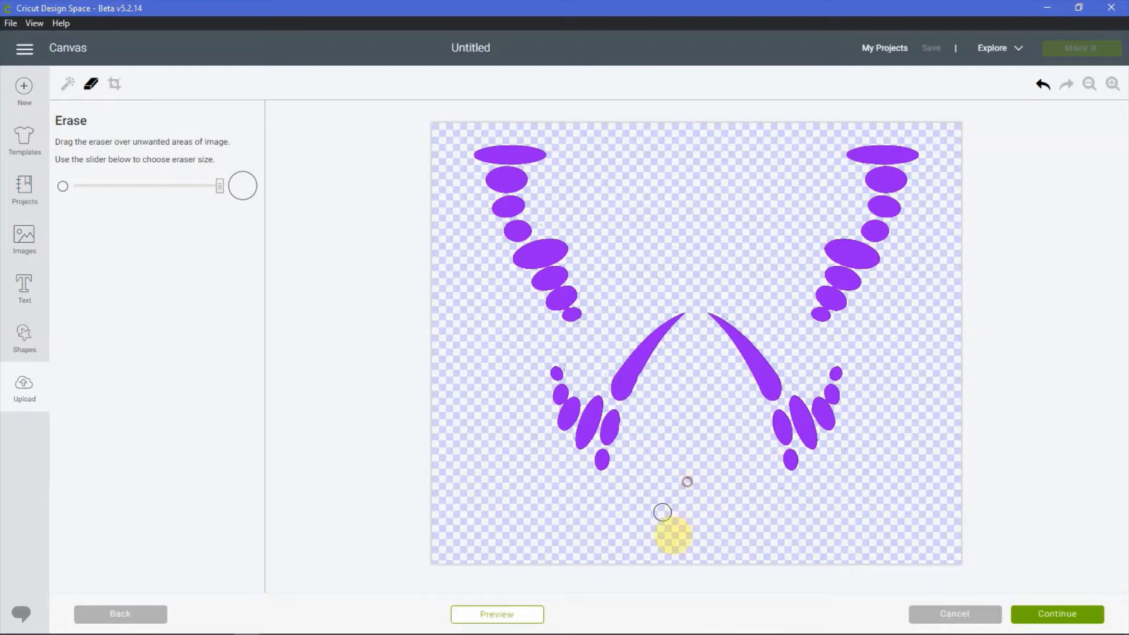
pyautogui.click(491, 615)
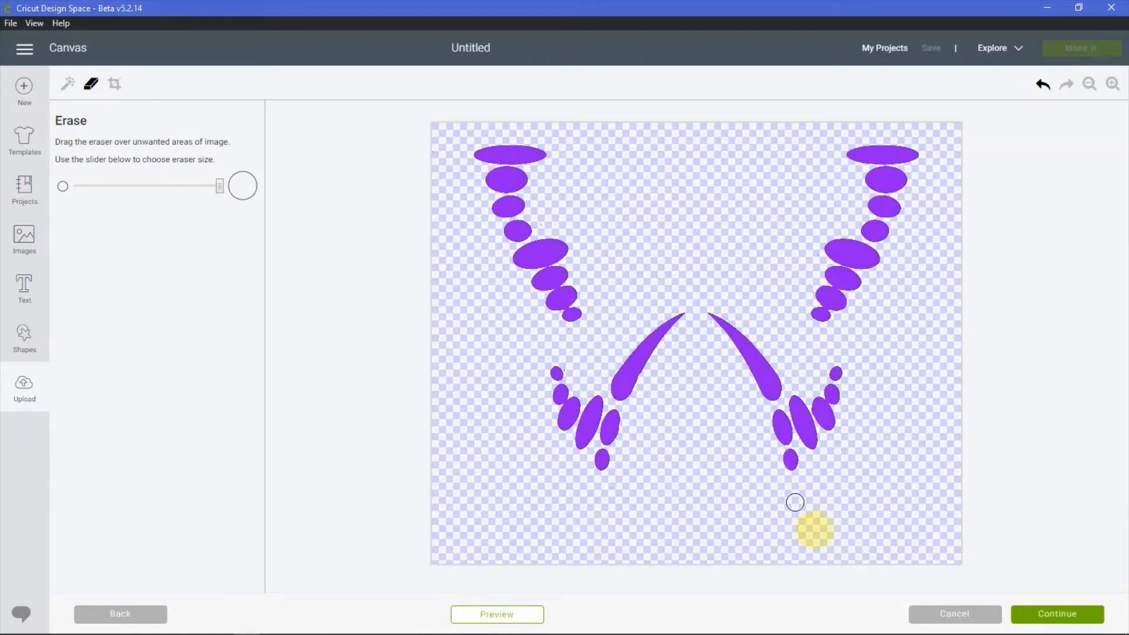
pyautogui.click(1044, 622)
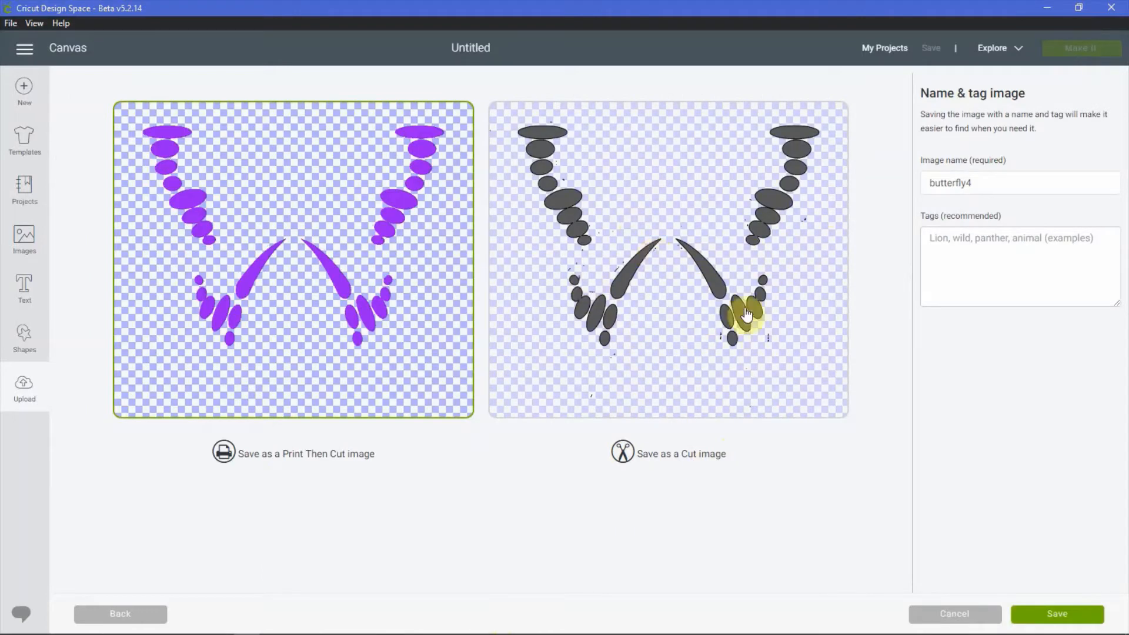
# - Return to editing and erase the faint outline remnants around the left wings' purple shapes using the largest eraser
pyautogui.click(121, 614)
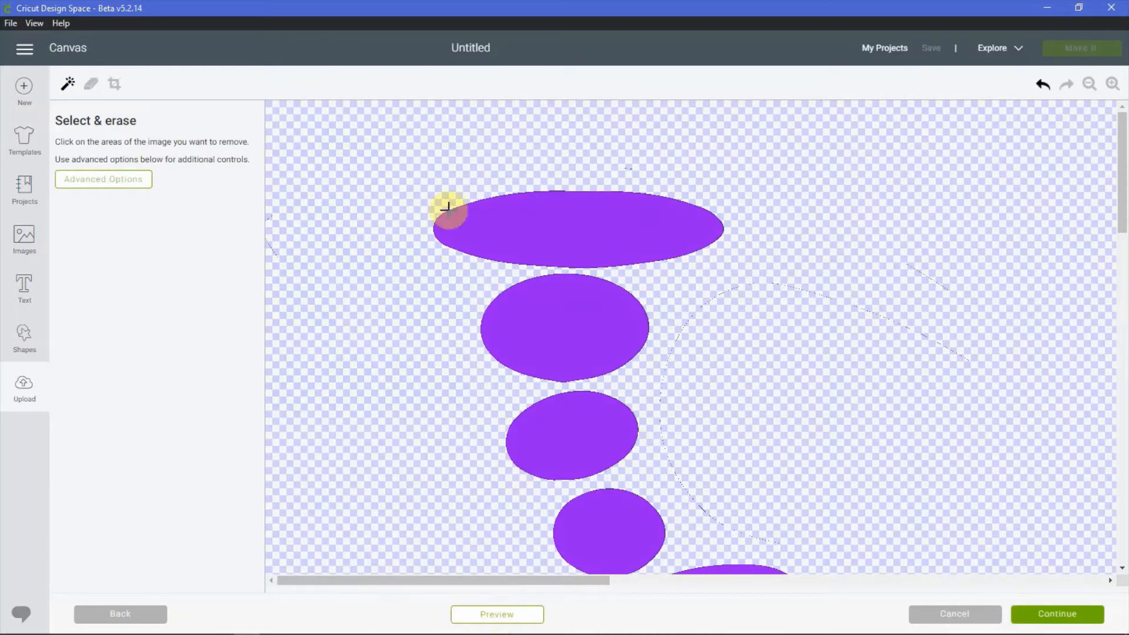
pyautogui.click(91, 84)
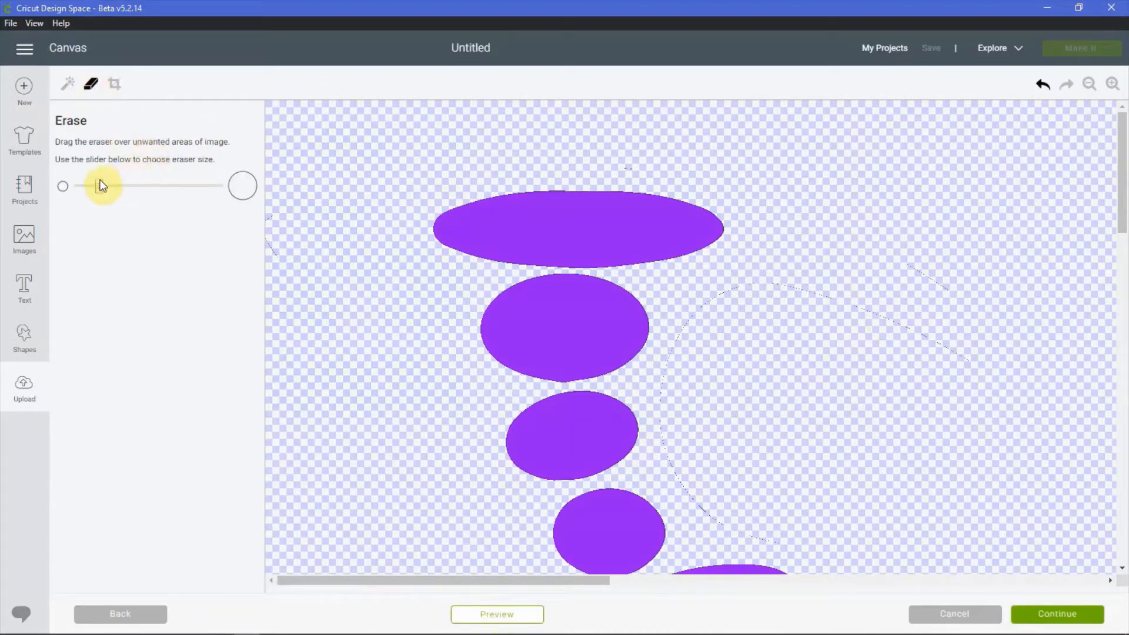
pyautogui.moveTo(767, 292)
pyautogui.mouseDown()
pyautogui.moveTo(1065, 371)
pyautogui.moveTo(909, 266)
pyautogui.moveTo(718, 330)
pyautogui.moveTo(694, 411)
pyautogui.moveTo(698, 441)
pyautogui.moveTo(750, 507)
pyautogui.moveTo(925, 532)
pyautogui.moveTo(1049, 529)
pyautogui.moveTo(1104, 564)
pyautogui.moveTo(1102, 534)
pyautogui.moveTo(1119, 570)
pyautogui.moveTo(899, 325)
pyautogui.moveTo(998, 383)
pyautogui.moveTo(1009, 405)
pyautogui.moveTo(859, 500)
pyautogui.moveTo(814, 549)
pyautogui.moveTo(876, 520)
pyautogui.moveTo(804, 521)
pyautogui.moveTo(782, 549)
pyautogui.moveTo(972, 506)
pyautogui.moveTo(947, 289)
pyautogui.moveTo(877, 243)
pyautogui.moveTo(1107, 497)
pyautogui.mouseUp()
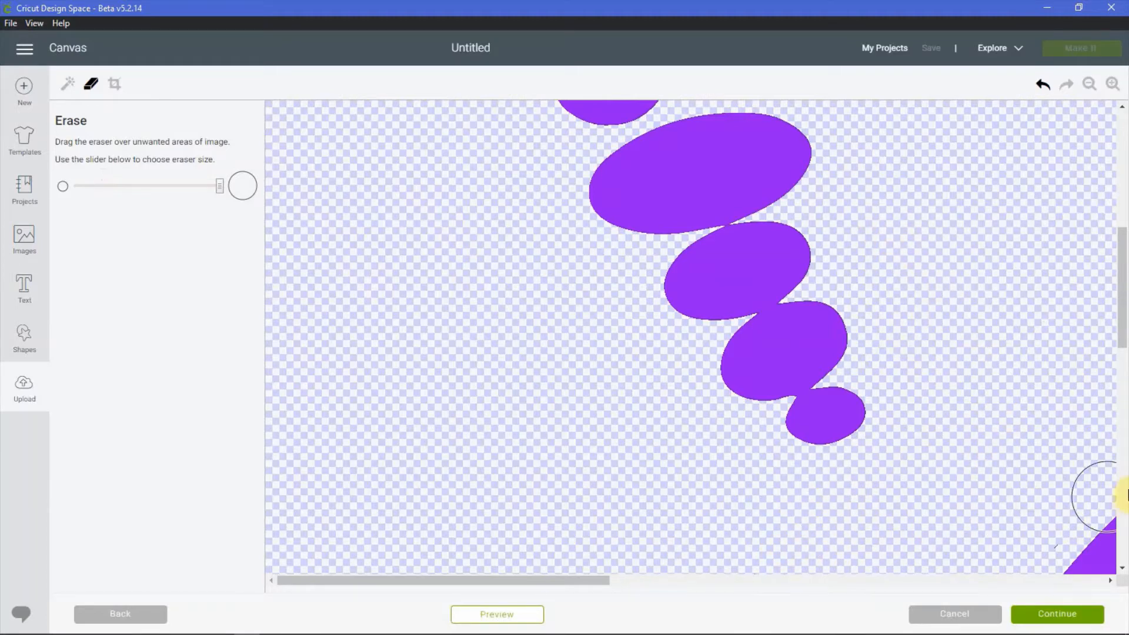
pyautogui.moveTo(1125, 308); pyautogui.dragTo(1122, 360)
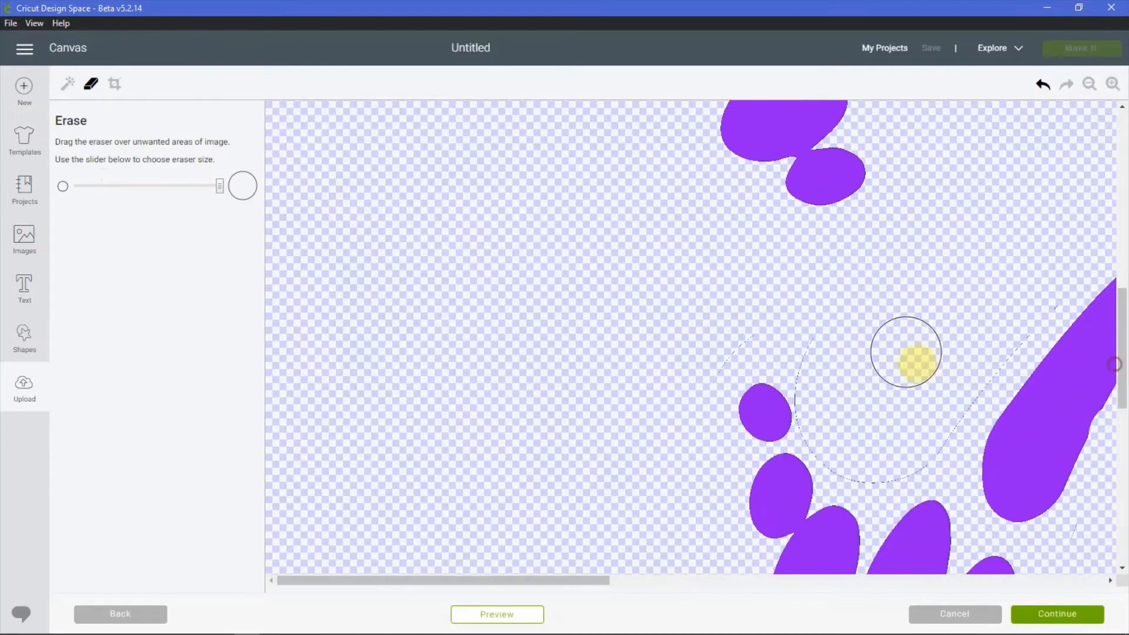
pyautogui.moveTo(836, 356)
pyautogui.mouseDown()
pyautogui.moveTo(835, 418)
pyautogui.moveTo(865, 469)
pyautogui.moveTo(944, 419)
pyautogui.moveTo(985, 355)
pyautogui.moveTo(1053, 297)
pyautogui.moveTo(1036, 273)
pyautogui.moveTo(966, 323)
pyautogui.moveTo(965, 522)
pyautogui.moveTo(845, 345)
pyautogui.moveTo(761, 328)
pyautogui.moveTo(708, 372)
pyautogui.mouseUp()
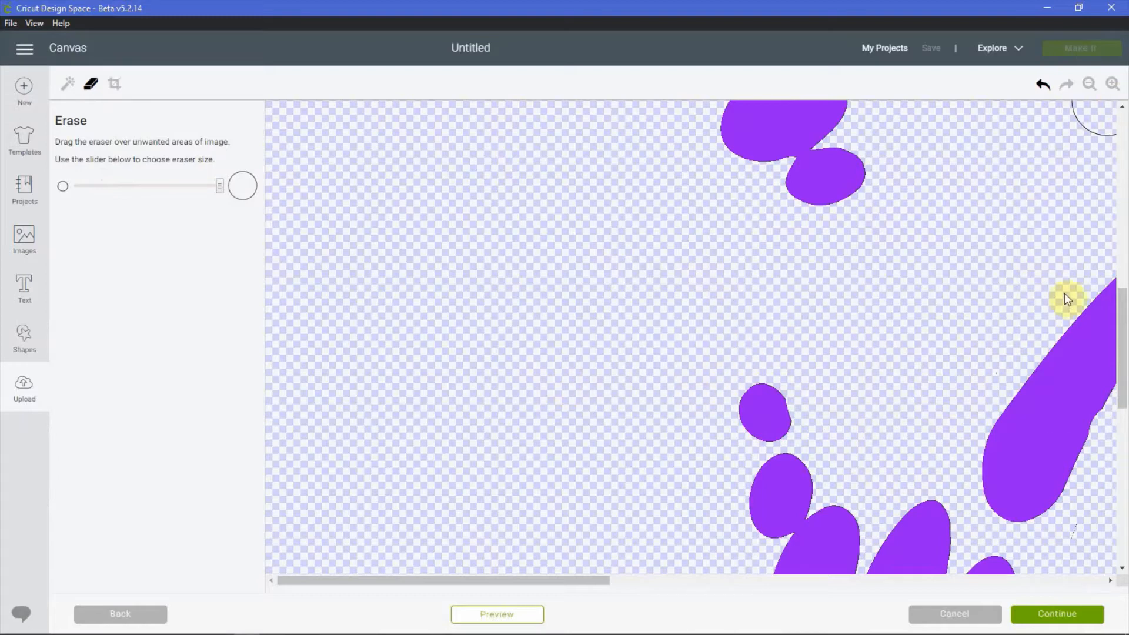
# - Save the purple shapes as a cut image named BTRFLY PURP
pyautogui.click(1054, 613)
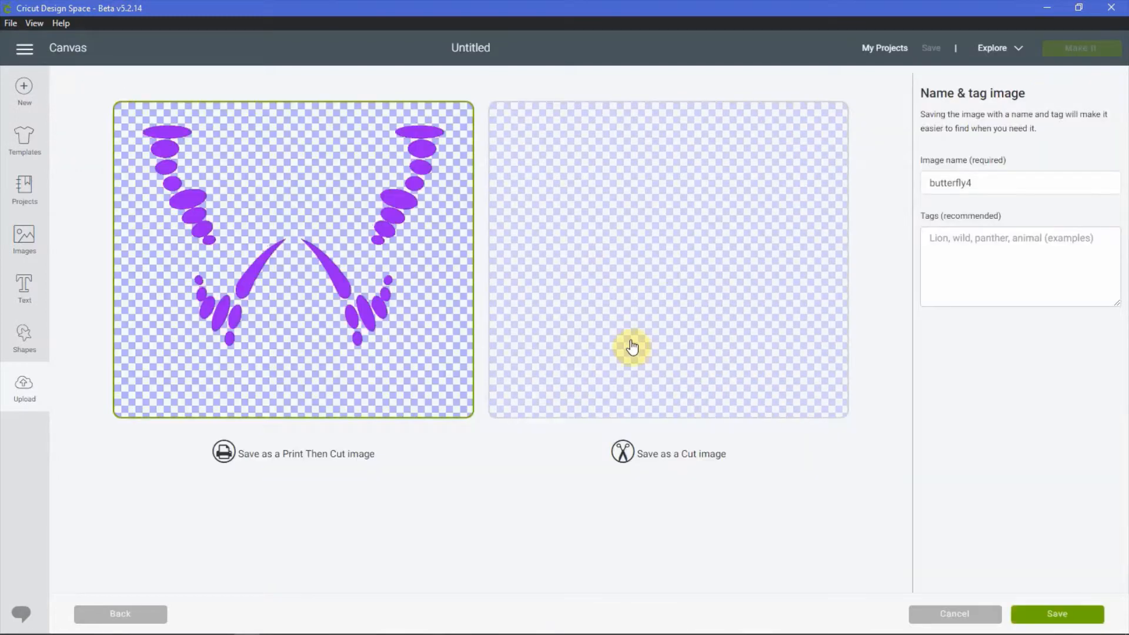
pyautogui.click(663, 352)
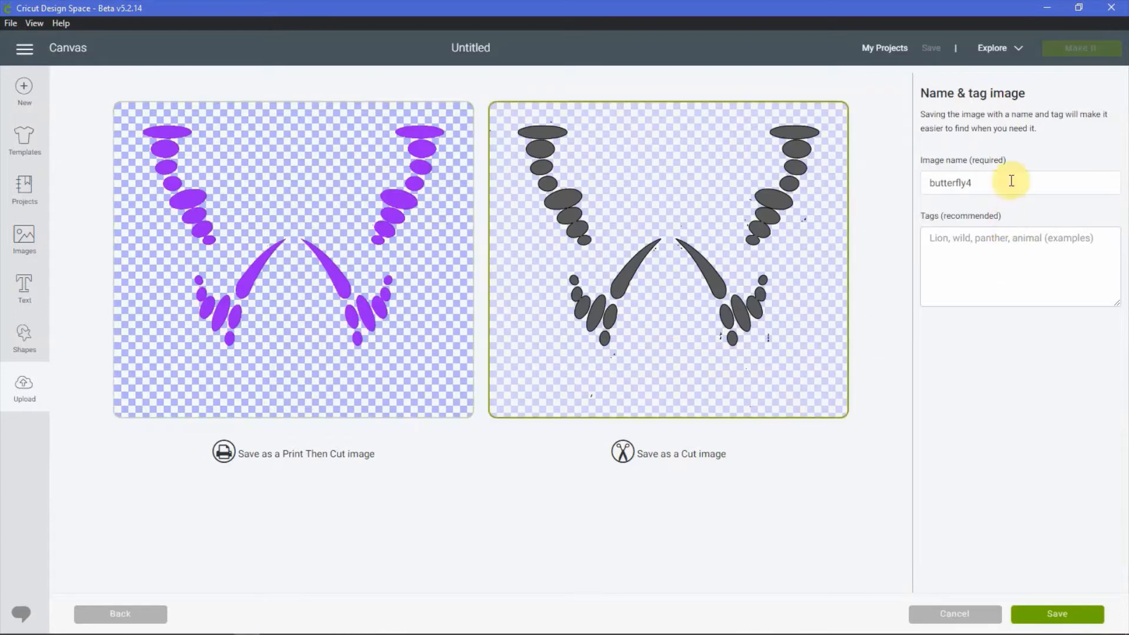
pyautogui.doubleClick(993, 183)
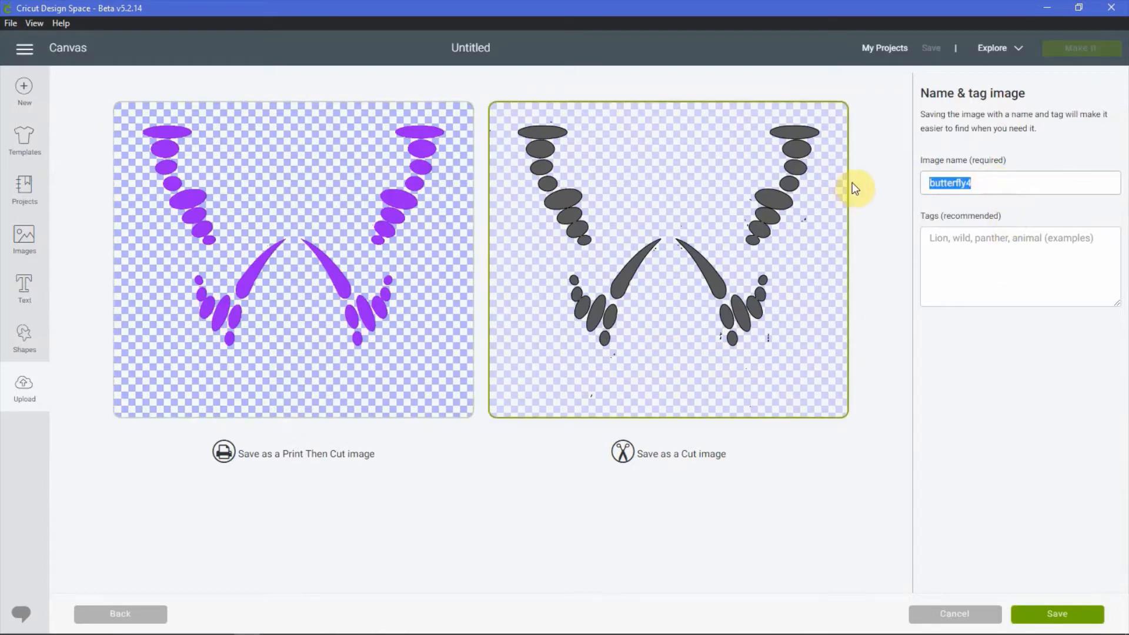
pyautogui.write('BTRFLY PURP')
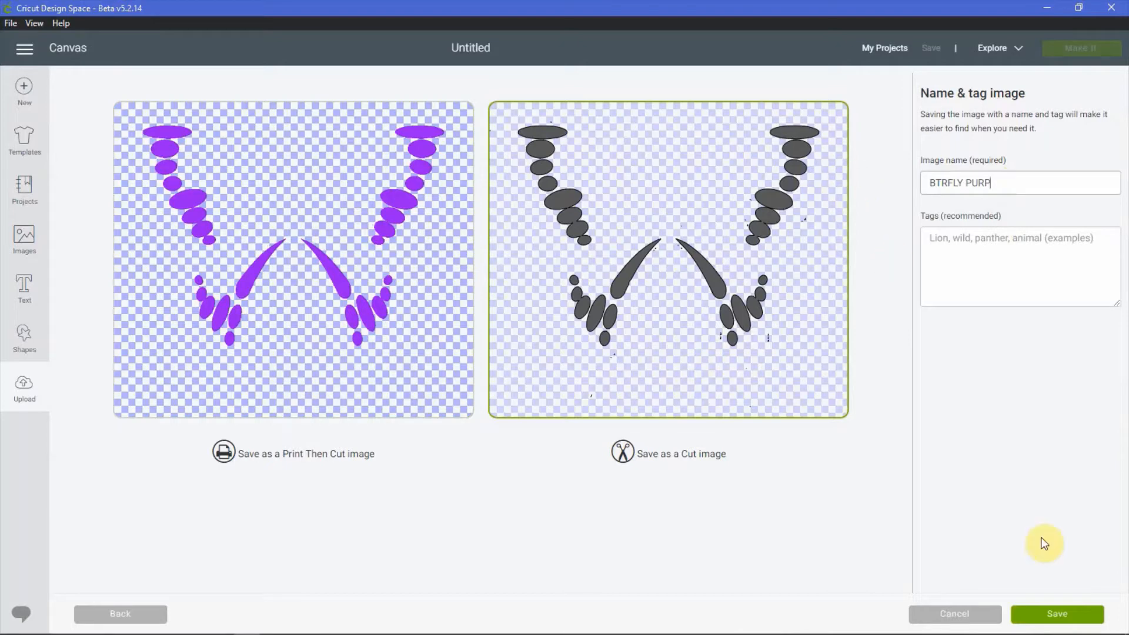
pyautogui.click(1052, 614)
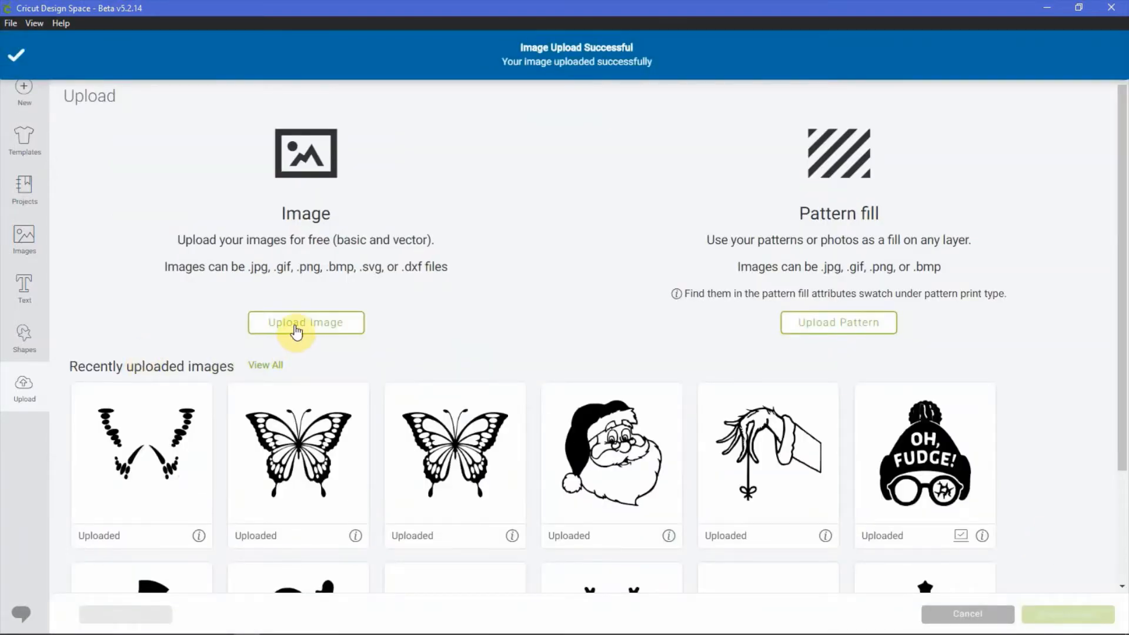
# - Upload the butterfly4 picture again as a Simple image and proceed to erasing its areas
pyautogui.click(297, 331)
pyautogui.click(559, 330)
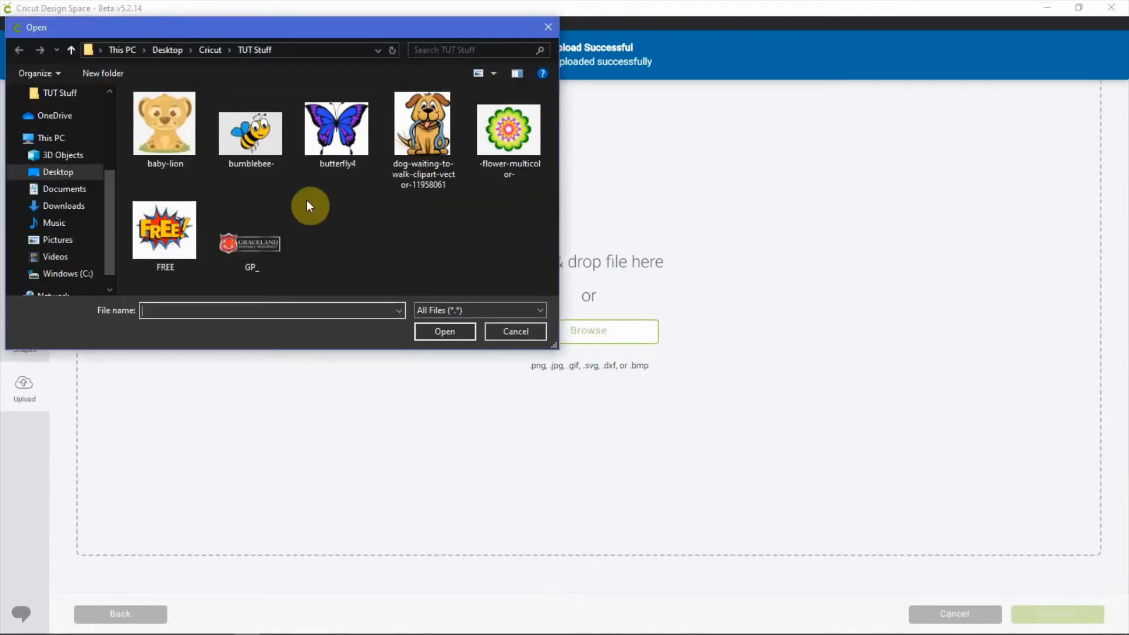
pyautogui.click(337, 159)
pyautogui.click(440, 336)
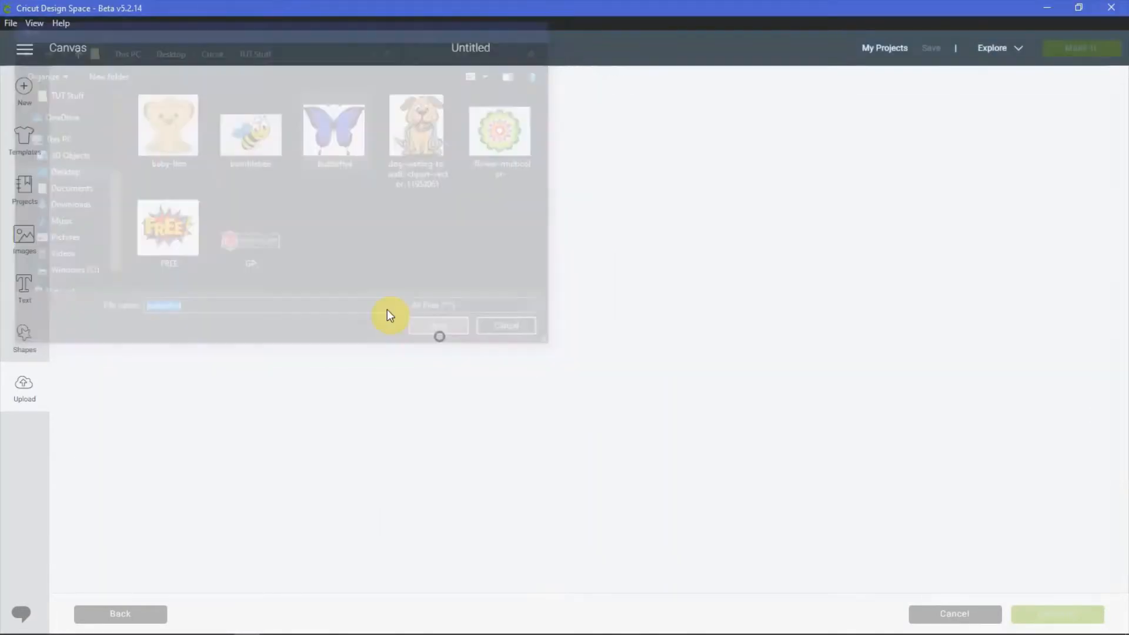
pyautogui.click(563, 219)
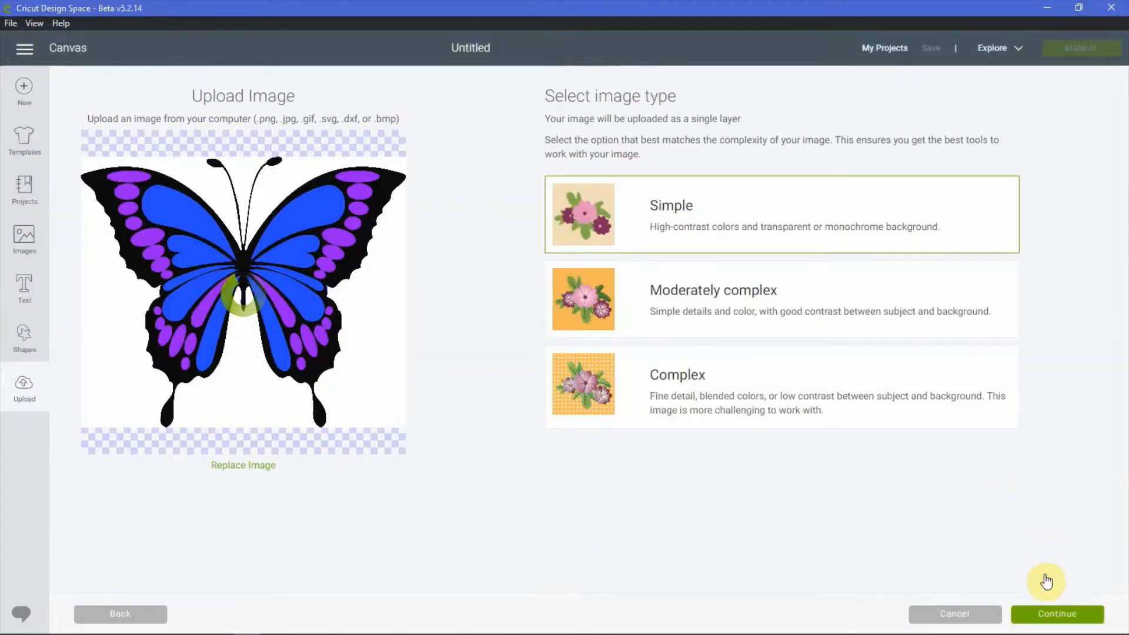
pyautogui.click(1054, 613)
# - Remove all the purple spots from the left upper wing by selecting and erasing each area
pyautogui.click(1088, 84)
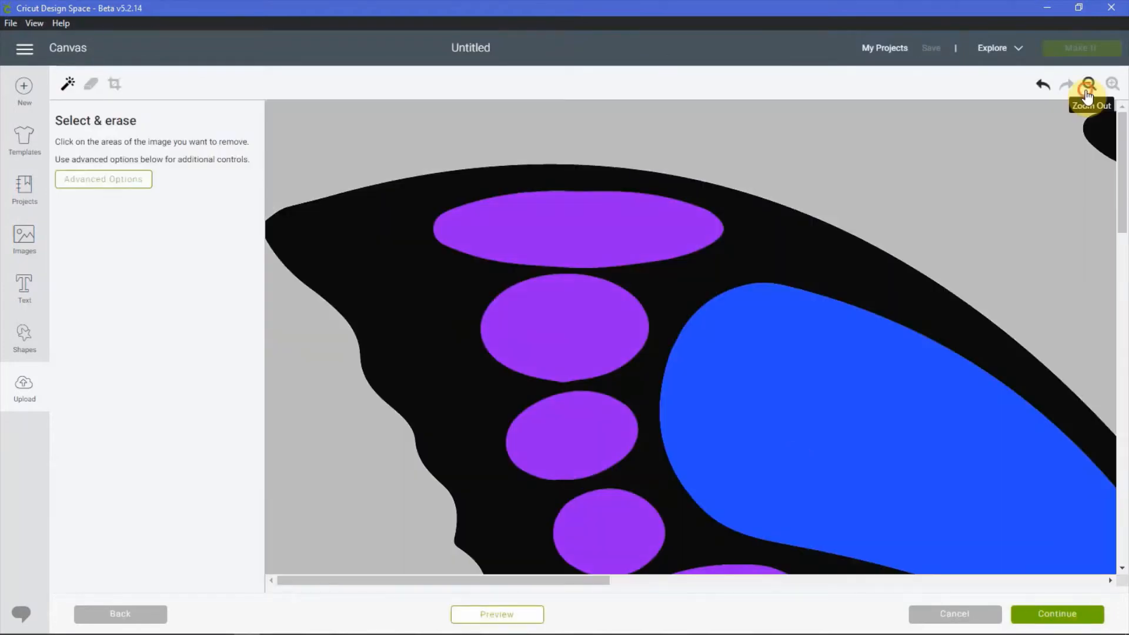
pyautogui.click(1088, 84)
pyautogui.click(1088, 84)
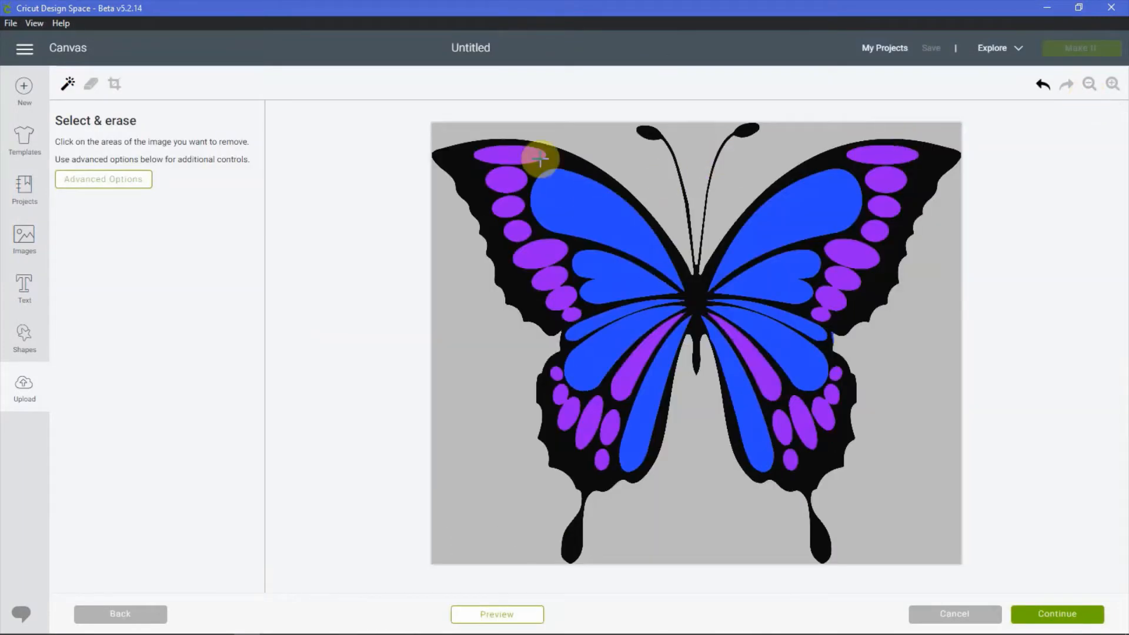
pyautogui.click(499, 154)
pyautogui.click(505, 179)
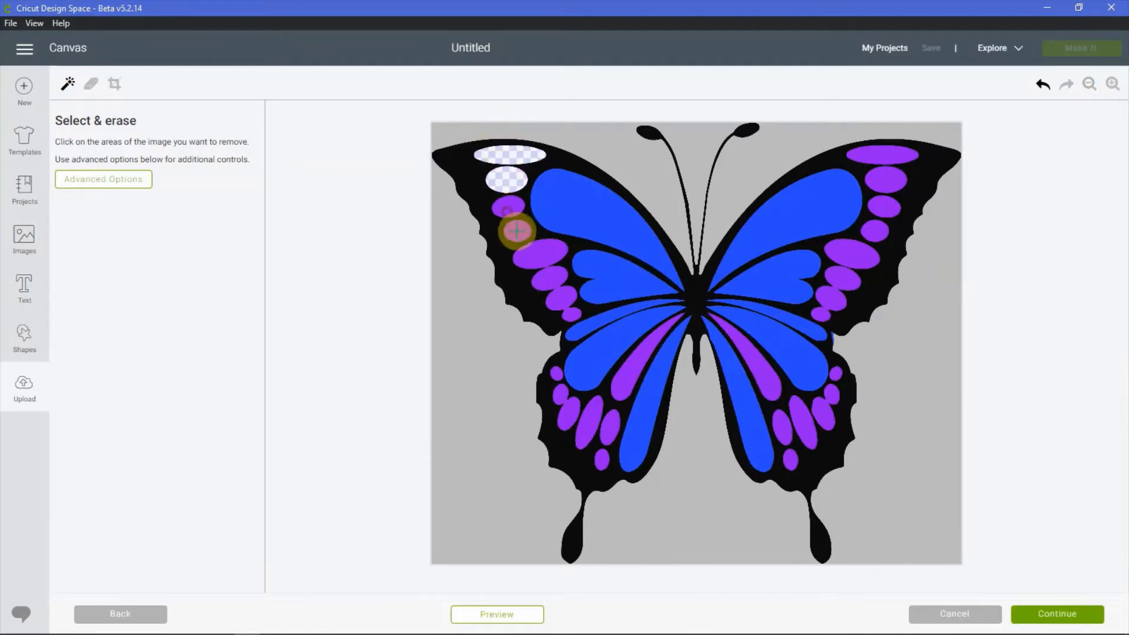
pyautogui.click(517, 231)
pyautogui.click(540, 252)
pyautogui.click(554, 280)
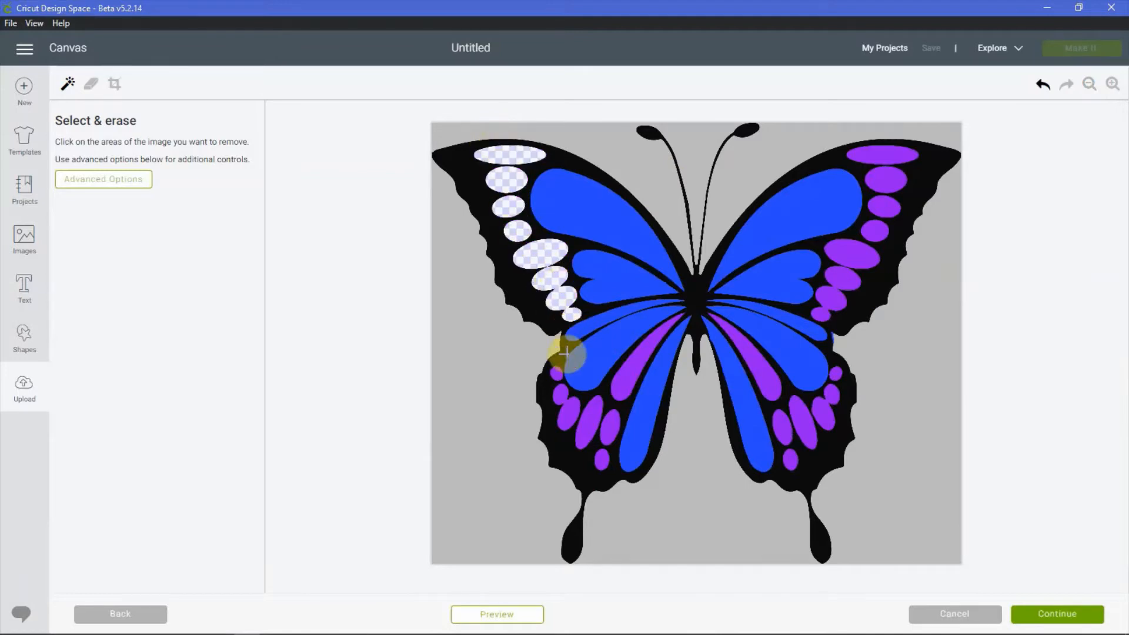
# - Remove the purple spots and the long purple streak from the left lower wing
pyautogui.click(556, 372)
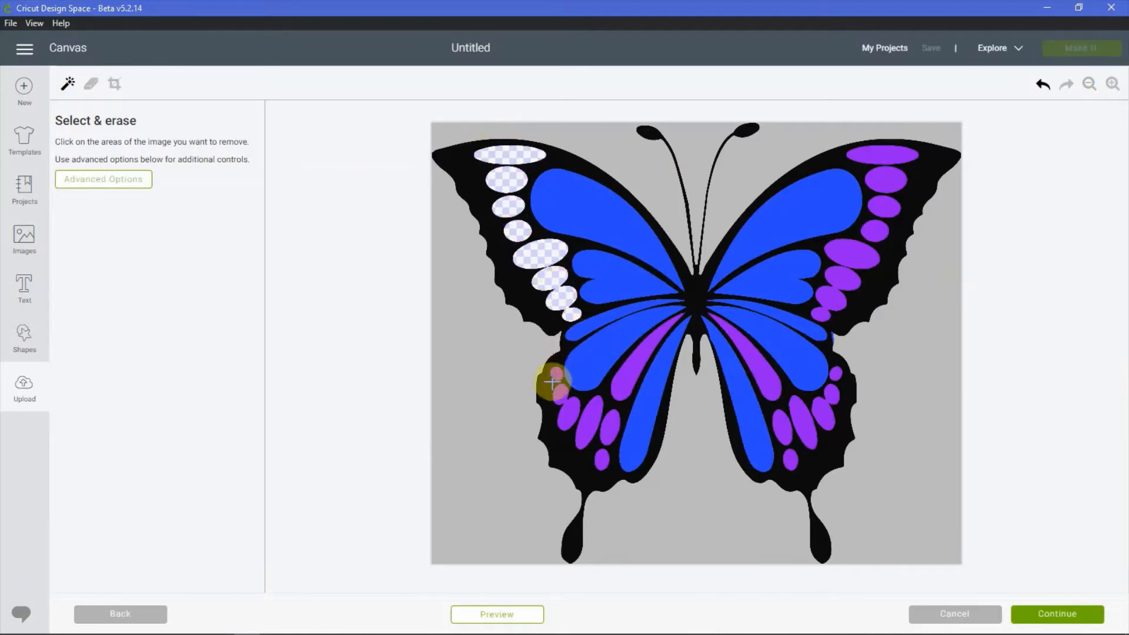
pyautogui.click(568, 413)
pyautogui.click(589, 419)
pyautogui.click(609, 425)
pyautogui.click(601, 459)
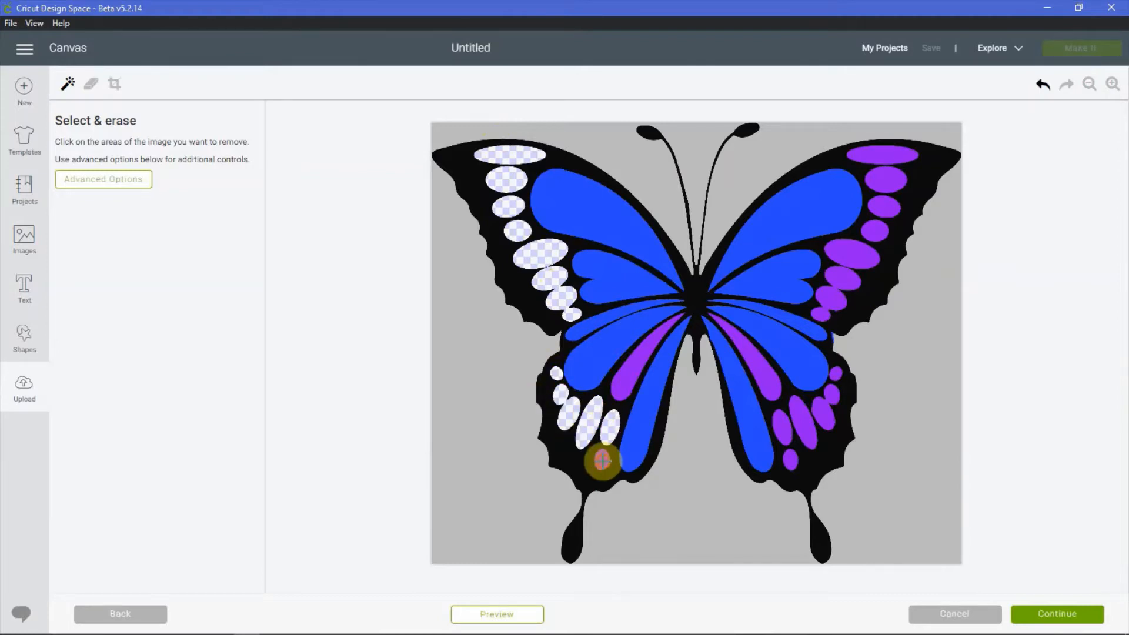
pyautogui.click(626, 378)
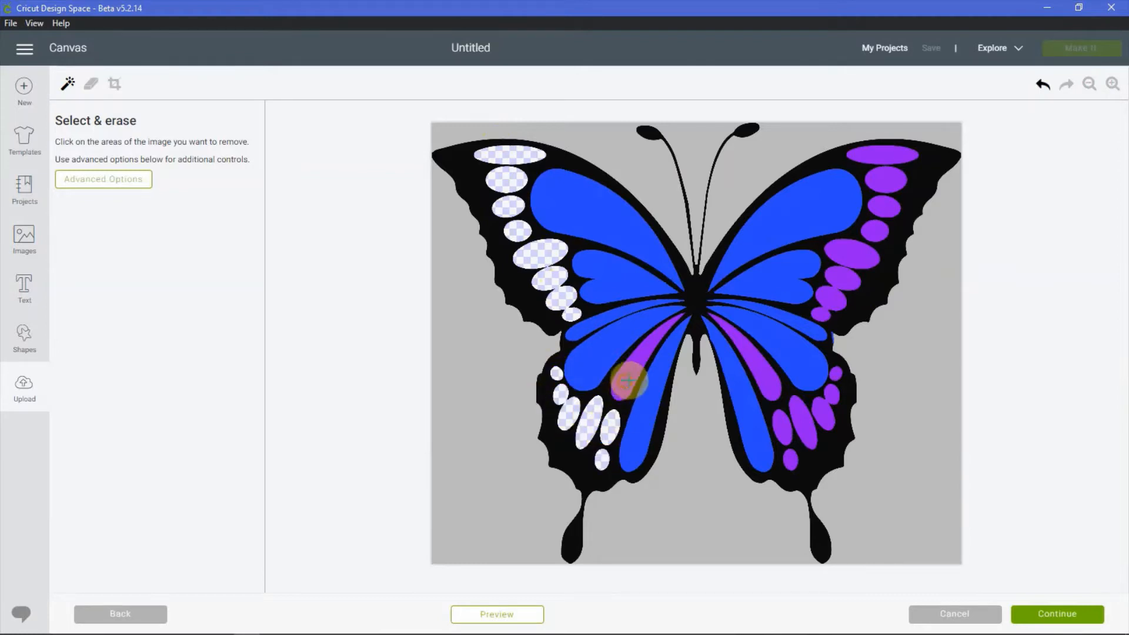
# - Remove the long purple streak and the purple spots from the right lower wing
pyautogui.click(753, 354)
pyautogui.click(778, 417)
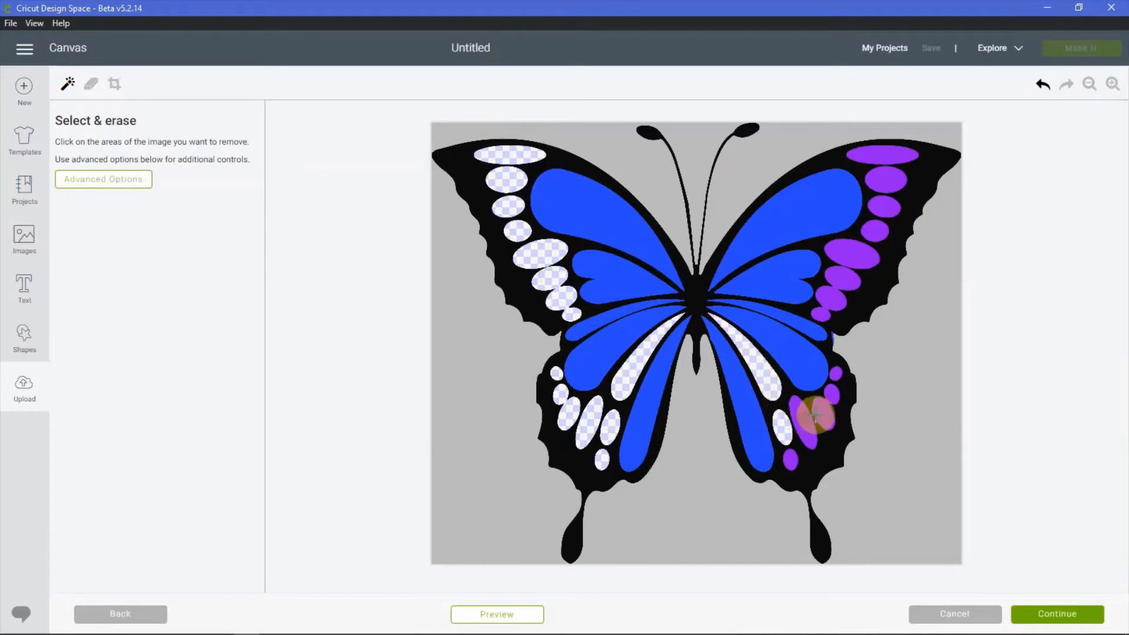
pyautogui.click(815, 415)
pyautogui.click(836, 374)
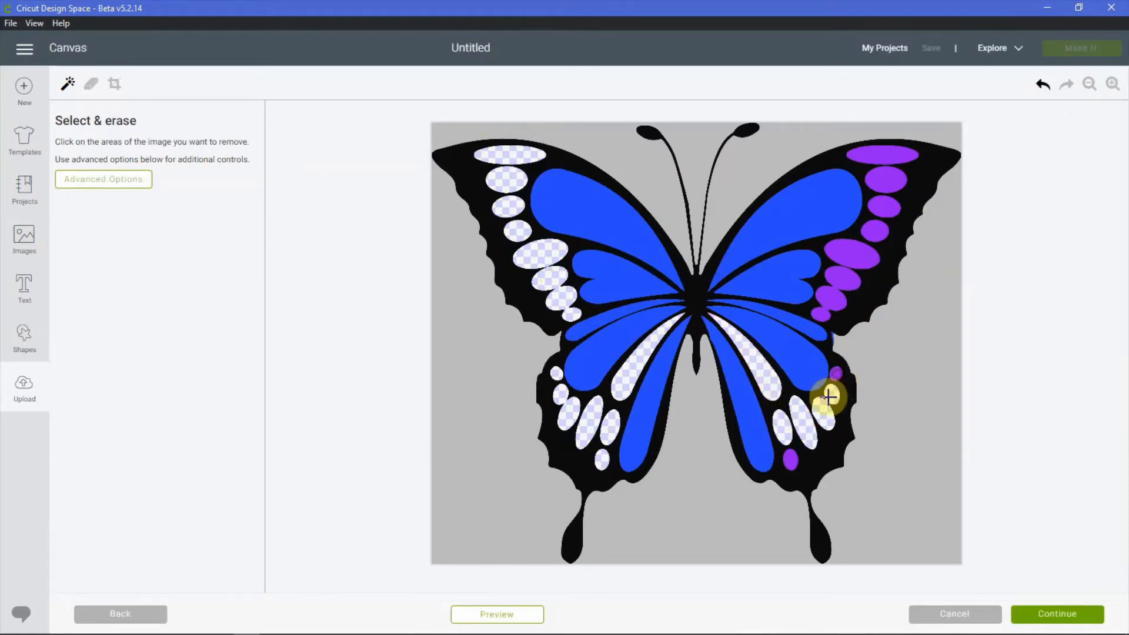
pyautogui.click(789, 459)
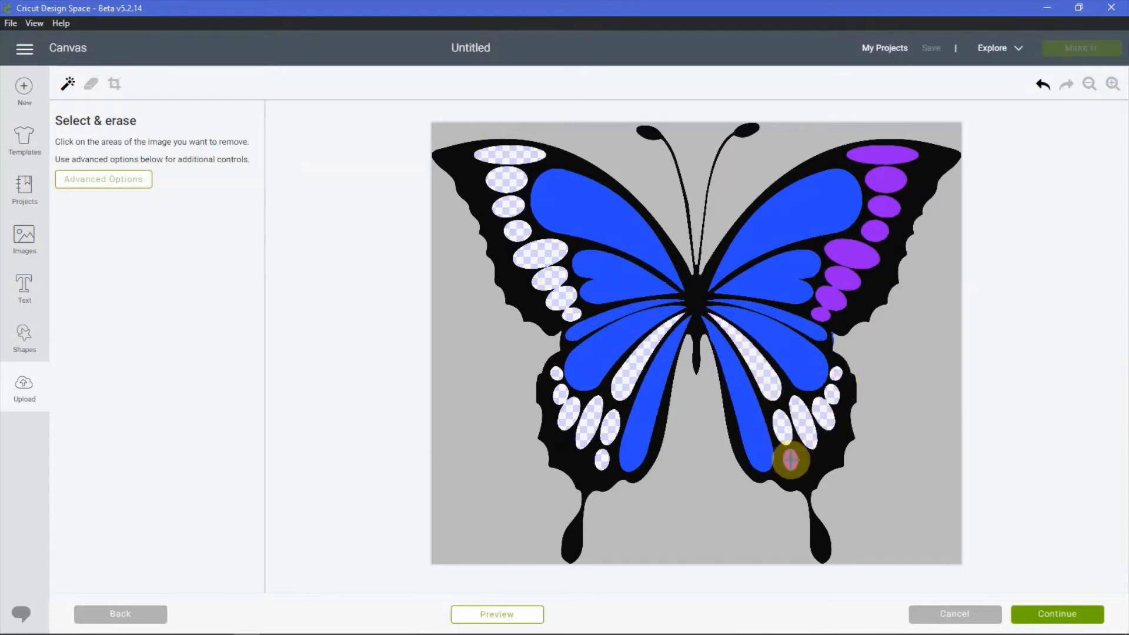
# - Remove all the purple spots from the right upper wing
pyautogui.click(827, 299)
pyautogui.click(850, 252)
pyautogui.click(878, 231)
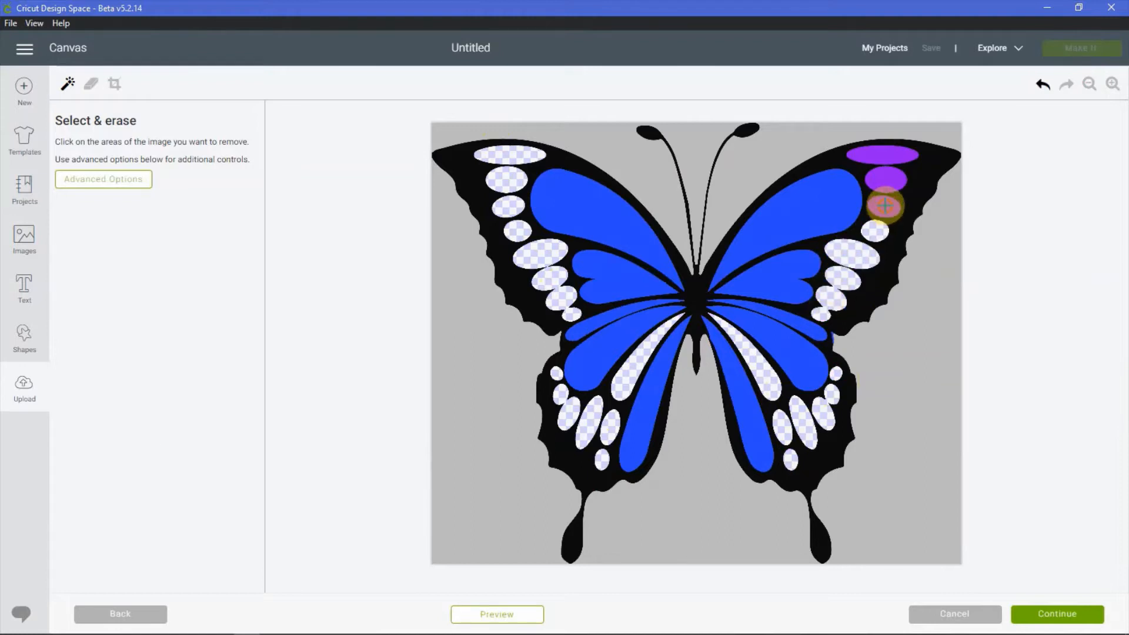
pyautogui.click(884, 206)
pyautogui.click(885, 179)
pyautogui.click(883, 155)
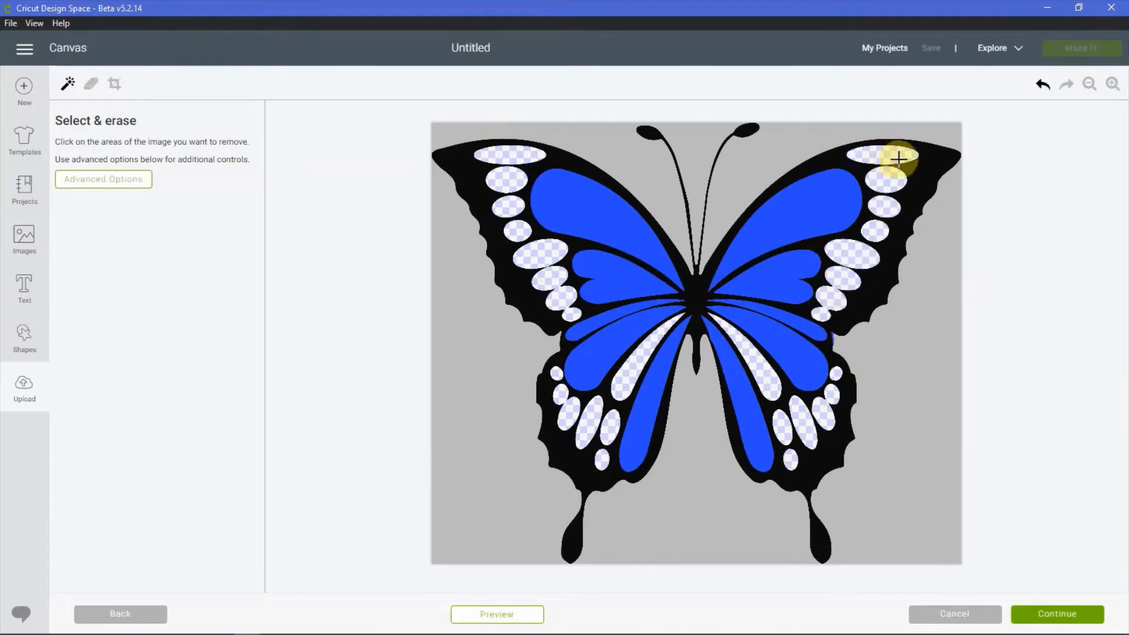
# - Remove the black butterfly body and all surrounding background areas so only the blue shapes are kept
pyautogui.click(914, 219)
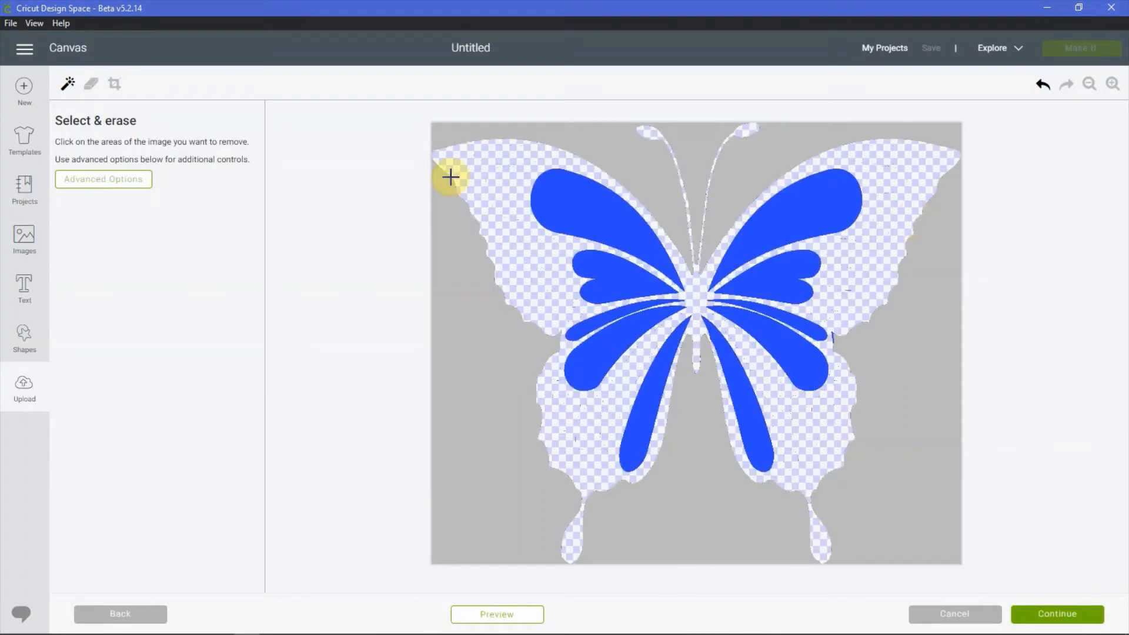
pyautogui.click(447, 133)
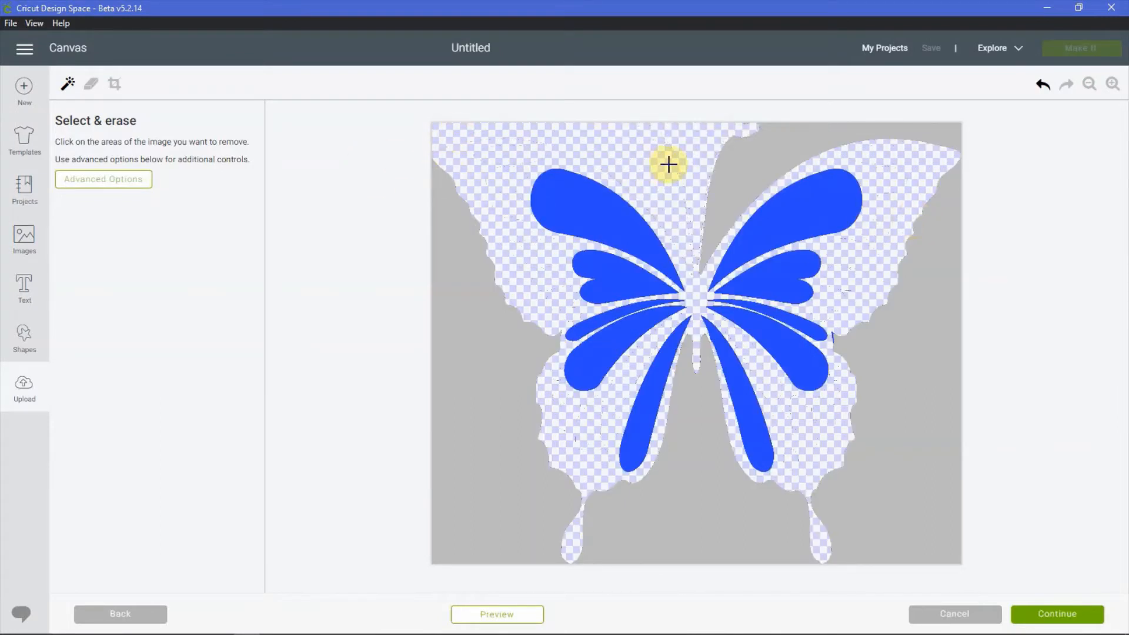
pyautogui.click(729, 167)
pyautogui.click(951, 250)
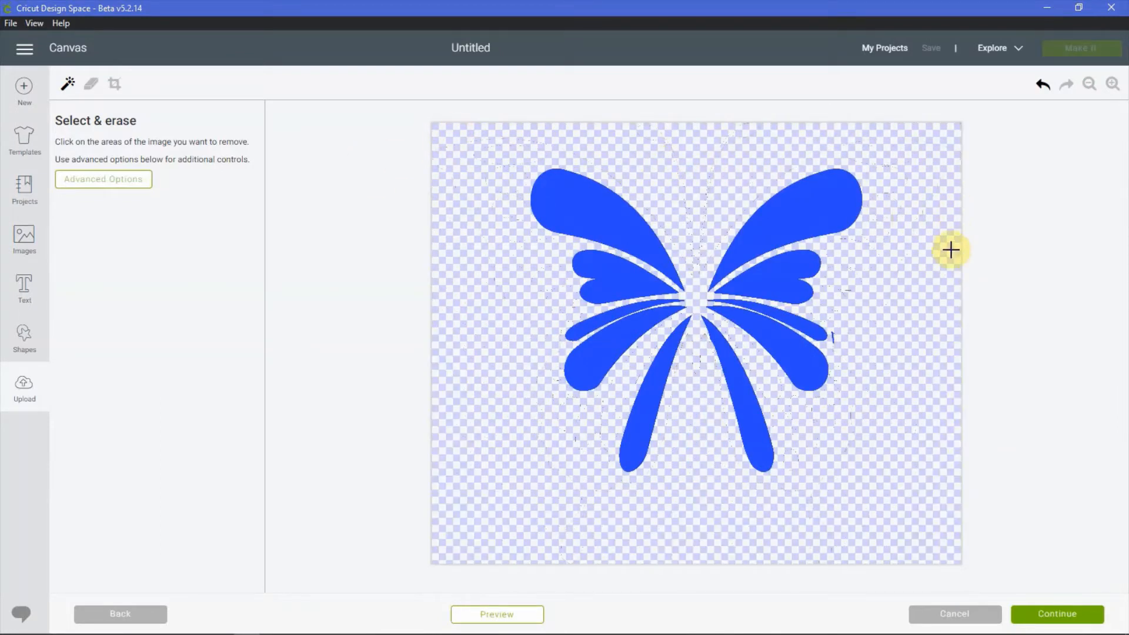
# - Erase the stray specks around the blue shapes with the eraser at its largest size, using the preview to find leftovers
pyautogui.click(91, 85)
pyautogui.moveTo(99, 186); pyautogui.dragTo(377, 200)
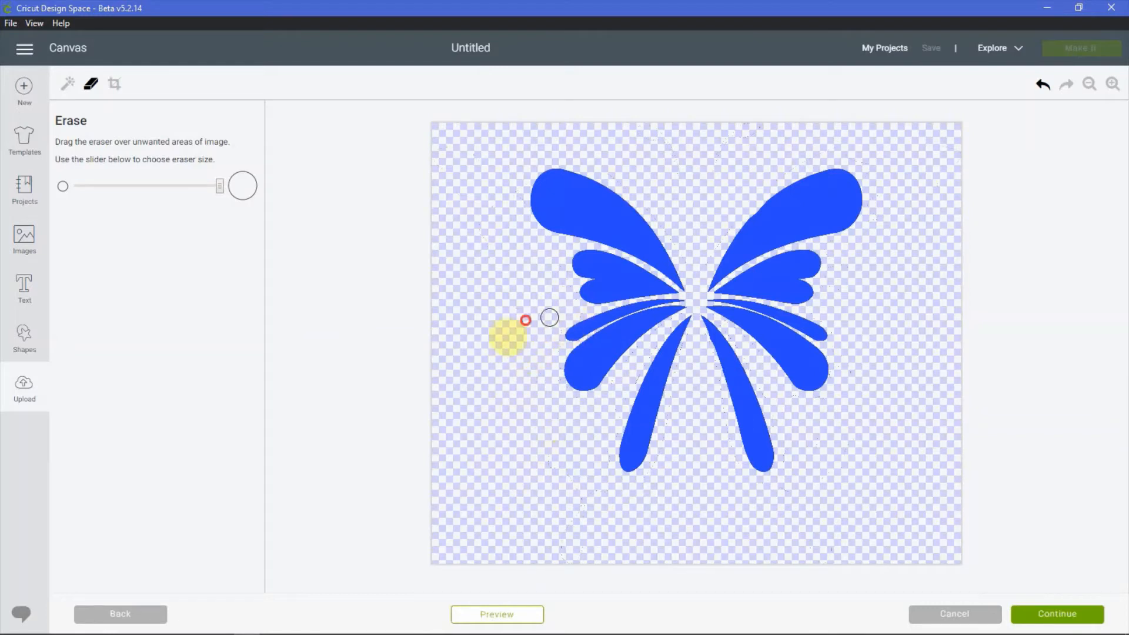
pyautogui.click(497, 625)
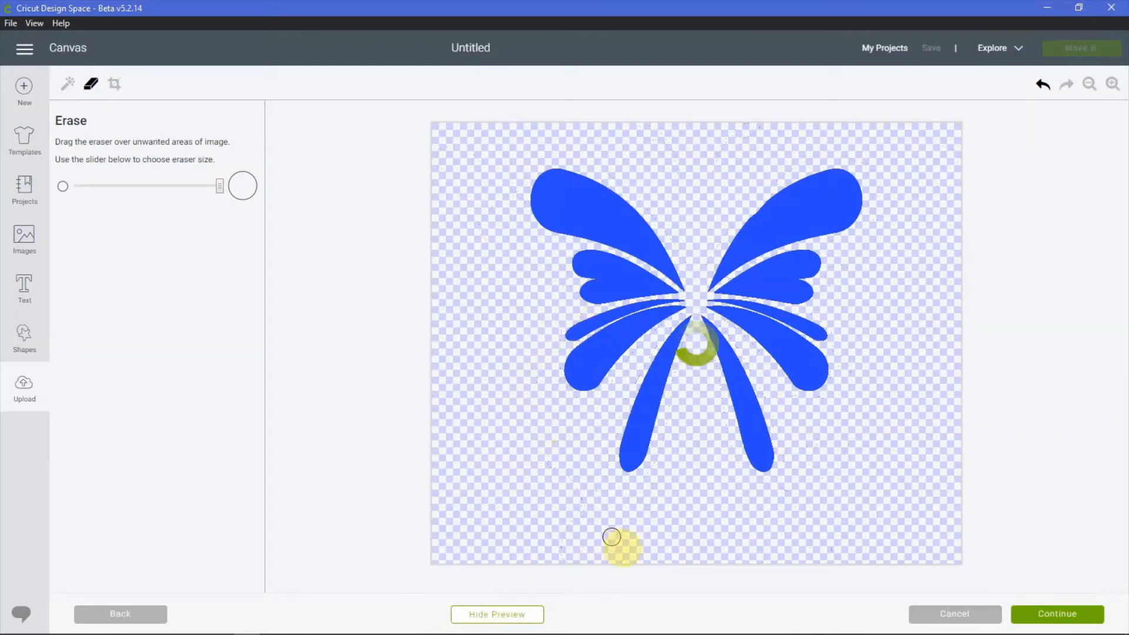
pyautogui.click(681, 370)
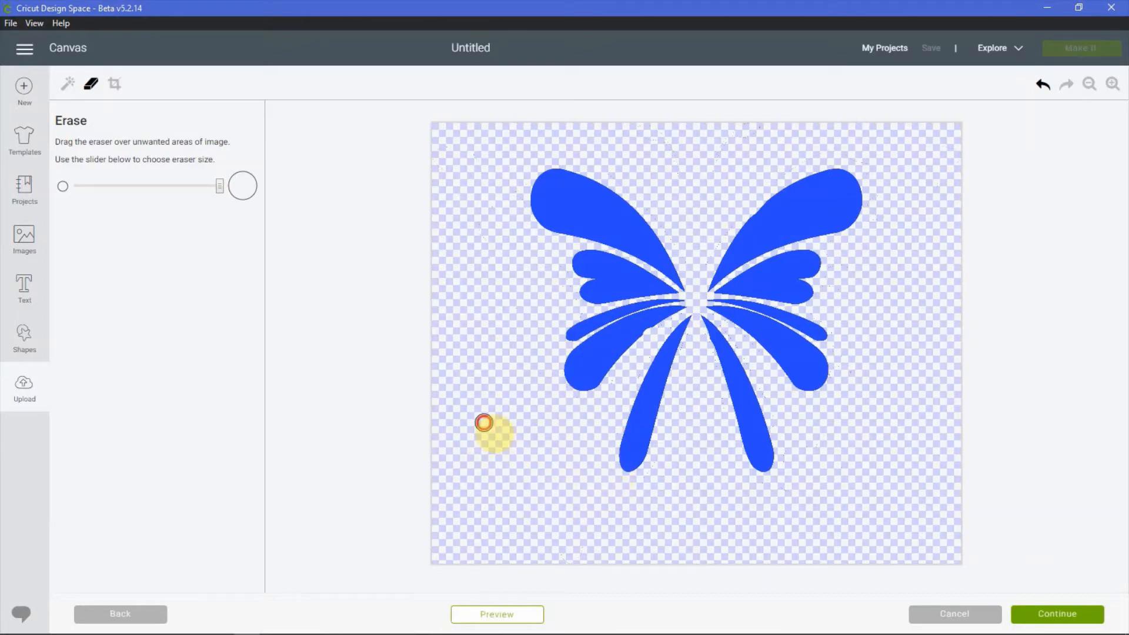
# - Erase the leftover specks around the lower and right-hand blue shapes using the preview, and proceed to the cut image comparison
pyautogui.click(494, 615)
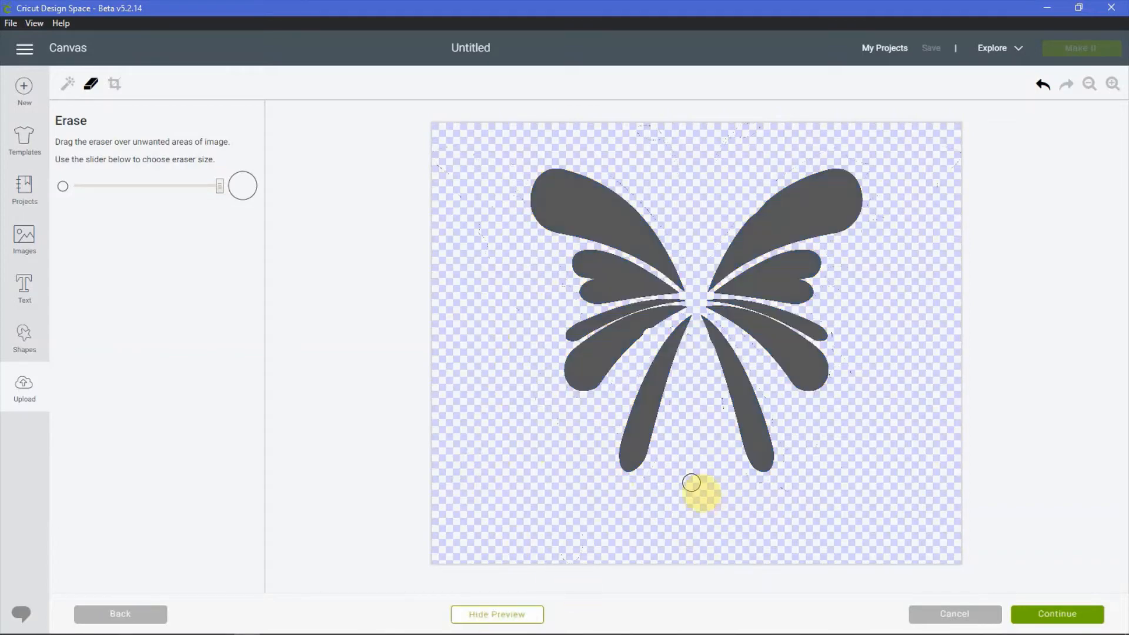
pyautogui.click(714, 399)
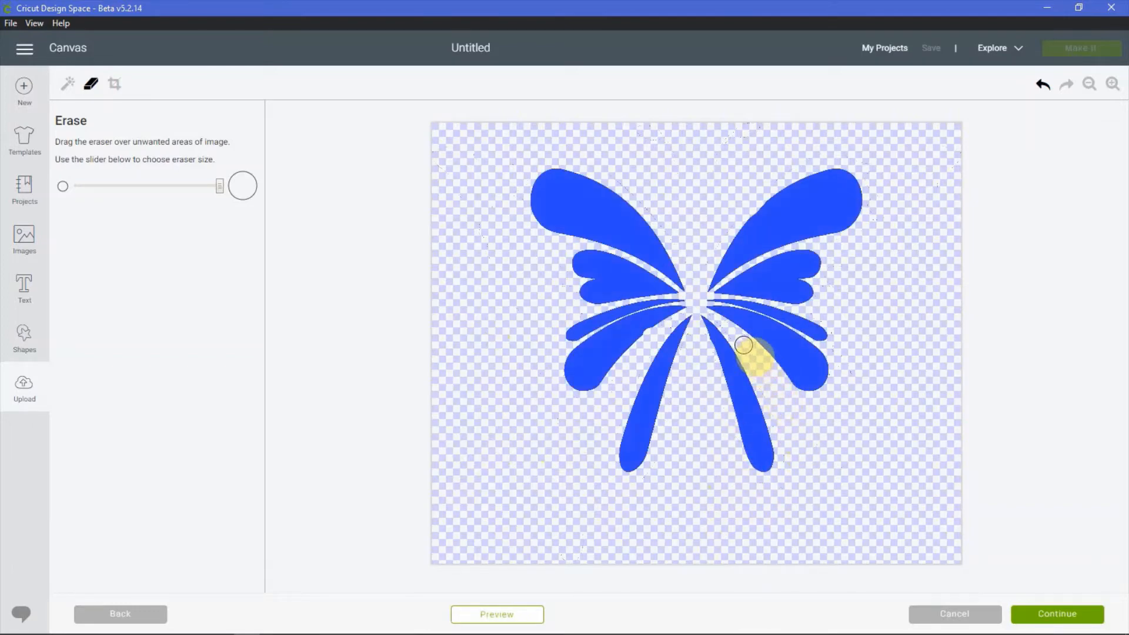
pyautogui.moveTo(740, 341); pyautogui.dragTo(740, 343)
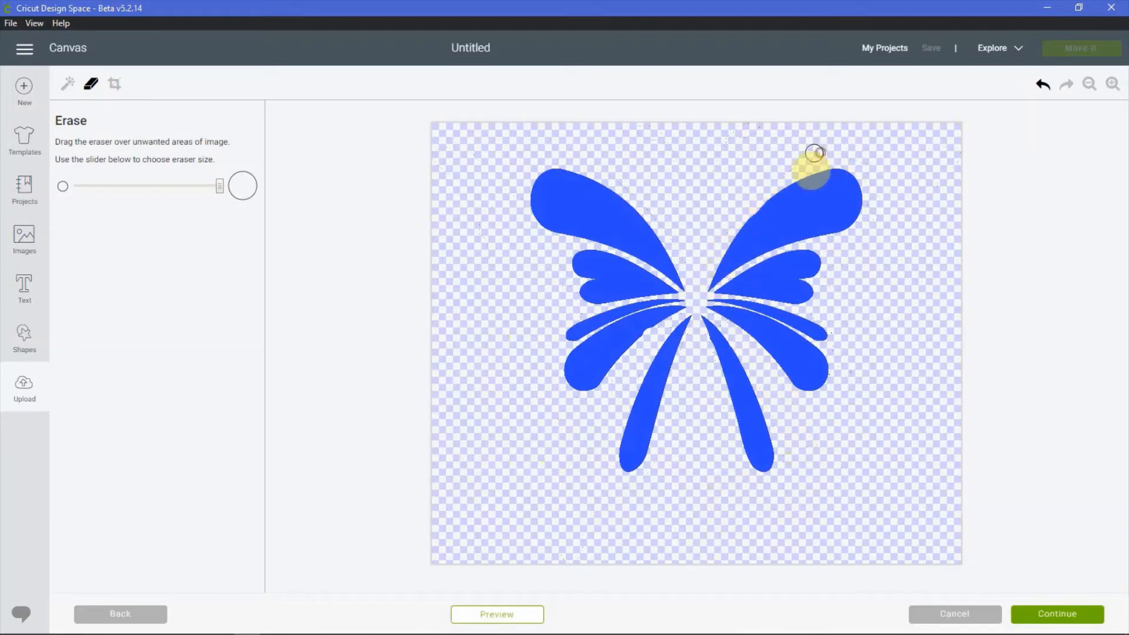
pyautogui.click(480, 619)
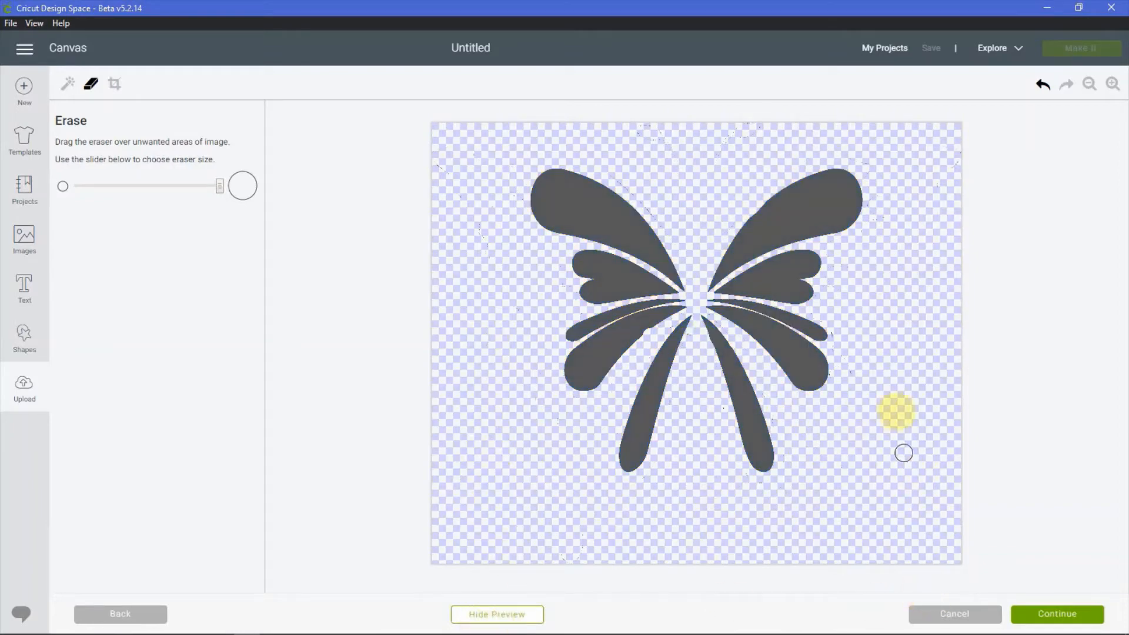
pyautogui.moveTo(859, 378); pyautogui.dragTo(851, 368)
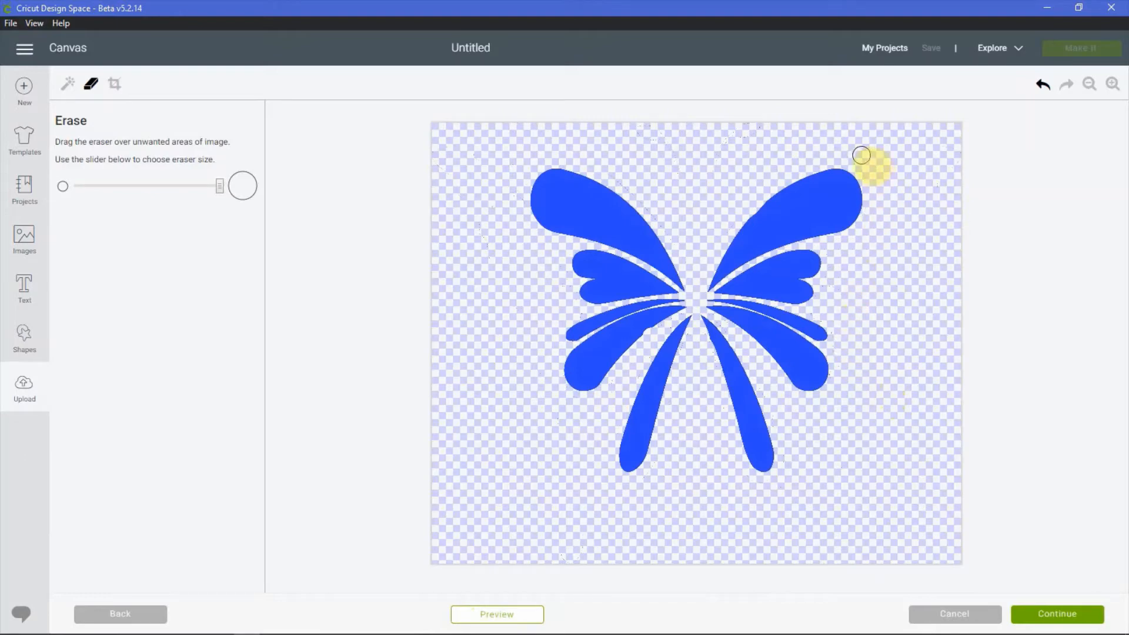
pyautogui.click(1053, 615)
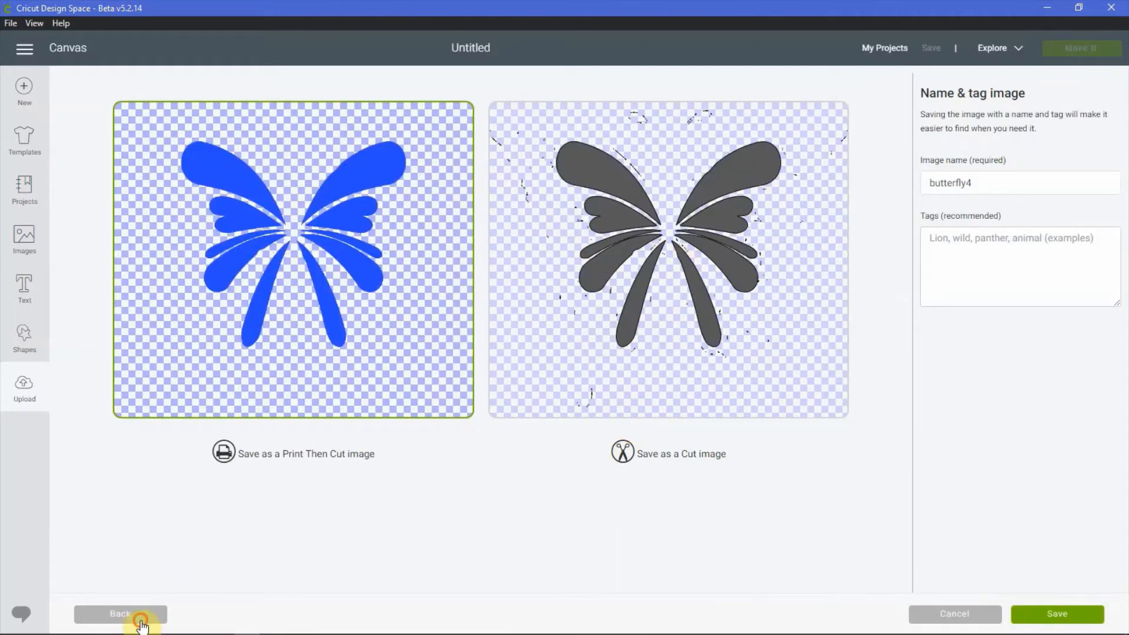
# - Return to image editing, enlarge the eraser and erase the dotted outline remnants outside the left wing's upper and middle blue shapes
pyautogui.click(141, 623)
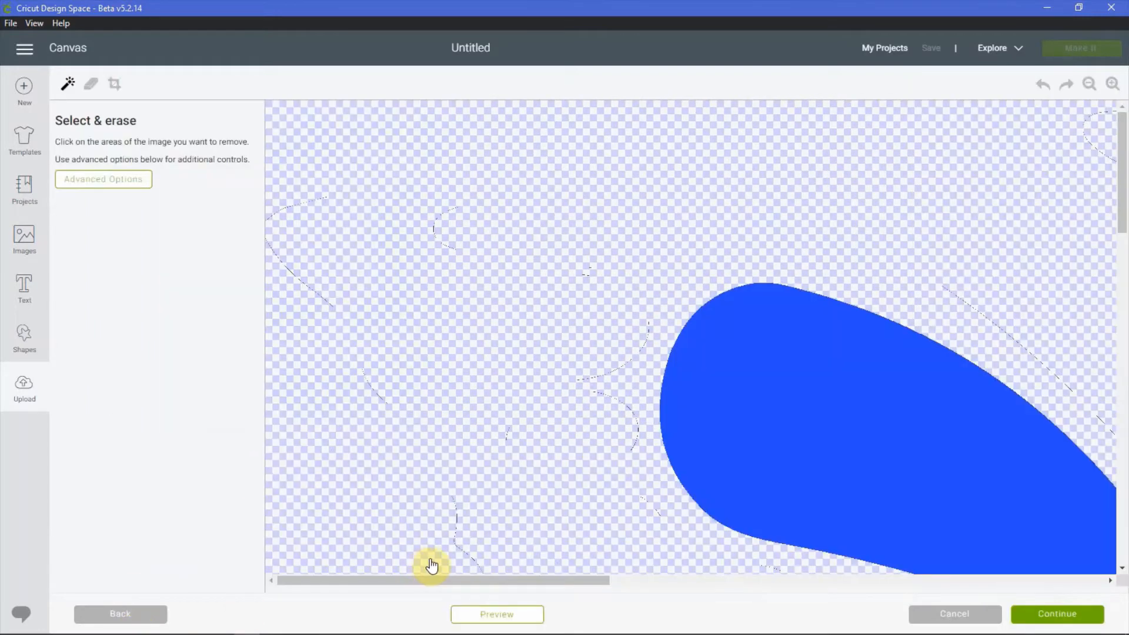
pyautogui.click(98, 87)
pyautogui.moveTo(101, 187); pyautogui.dragTo(216, 188)
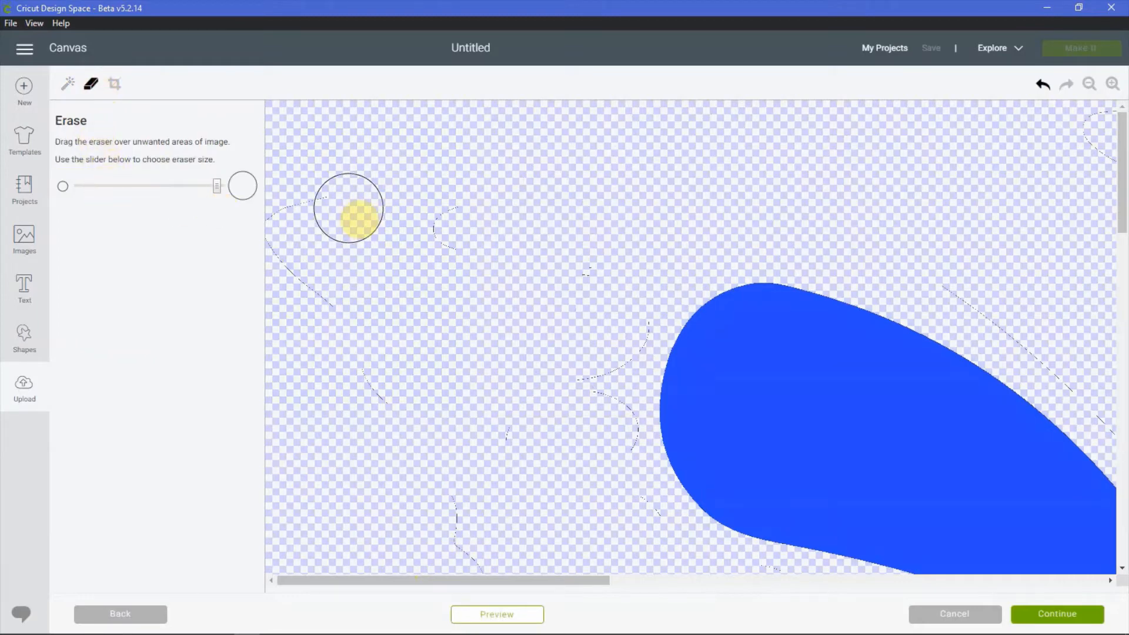
pyautogui.moveTo(348, 206)
pyautogui.mouseDown()
pyautogui.moveTo(302, 214)
pyautogui.moveTo(315, 290)
pyautogui.moveTo(479, 526)
pyautogui.moveTo(578, 360)
pyautogui.moveTo(615, 435)
pyautogui.moveTo(623, 289)
pyautogui.moveTo(443, 222)
pyautogui.moveTo(496, 263)
pyautogui.mouseUp()
pyautogui.scroll(-5, 496, 286)
pyautogui.scroll(-5, 495, 286)
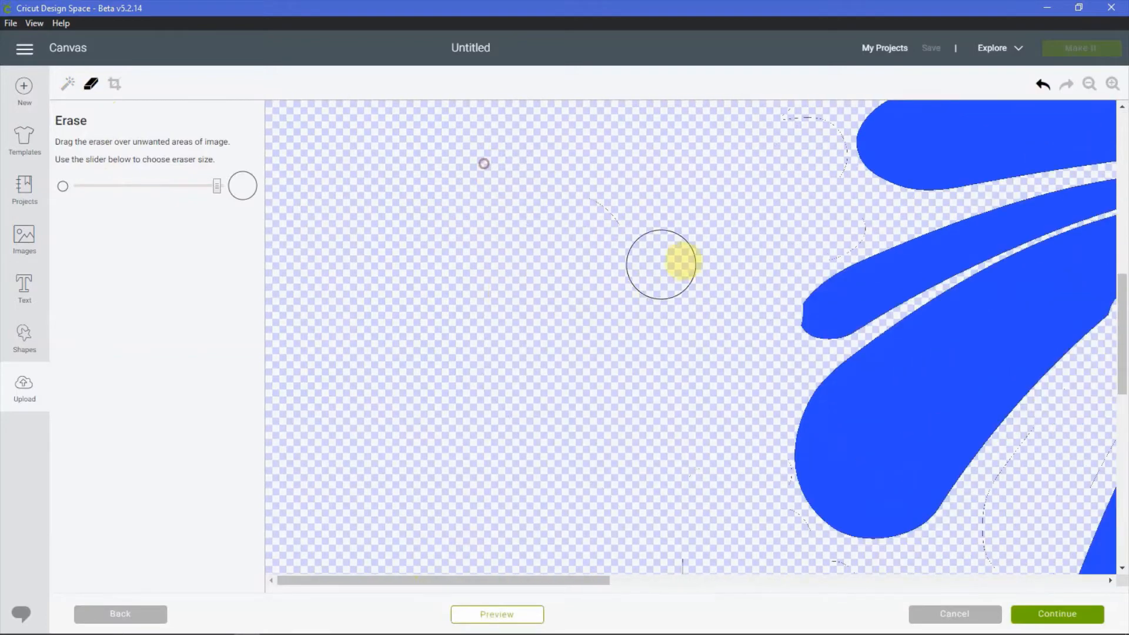
pyautogui.moveTo(804, 131)
pyautogui.mouseDown()
pyautogui.moveTo(812, 179)
pyautogui.moveTo(830, 219)
pyautogui.moveTo(572, 248)
pyautogui.moveTo(573, 220)
pyautogui.moveTo(761, 240)
pyautogui.moveTo(832, 232)
pyautogui.mouseUp()
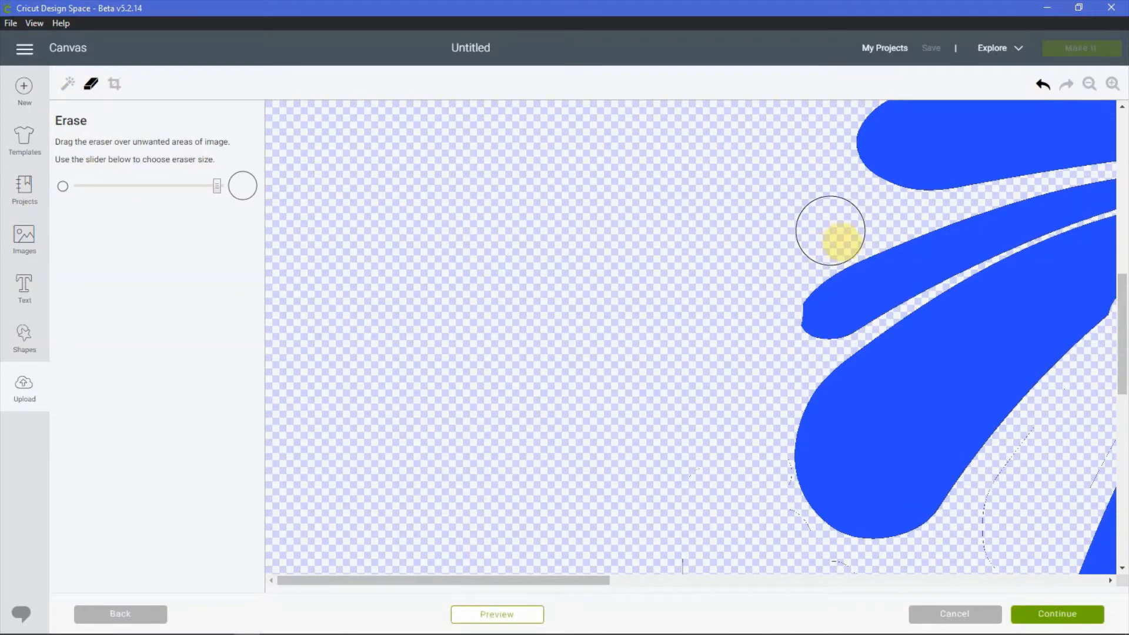
# - Erase the dotted remnants around the left wing's lower blue shapes and beside the gap below its upper shape
pyautogui.moveTo(698, 499)
pyautogui.mouseDown()
pyautogui.moveTo(776, 519)
pyautogui.moveTo(787, 545)
pyautogui.moveTo(774, 532)
pyautogui.mouseUp()
pyautogui.scroll(-5, 619, 424)
pyautogui.moveTo(619, 424)
pyautogui.mouseDown()
pyautogui.moveTo(661, 348)
pyautogui.moveTo(661, 199)
pyautogui.moveTo(669, 219)
pyautogui.moveTo(786, 285)
pyautogui.moveTo(844, 234)
pyautogui.moveTo(872, 248)
pyautogui.moveTo(959, 237)
pyautogui.moveTo(1015, 177)
pyautogui.moveTo(1022, 138)
pyautogui.moveTo(999, 305)
pyautogui.moveTo(935, 391)
pyautogui.moveTo(984, 347)
pyautogui.mouseUp()
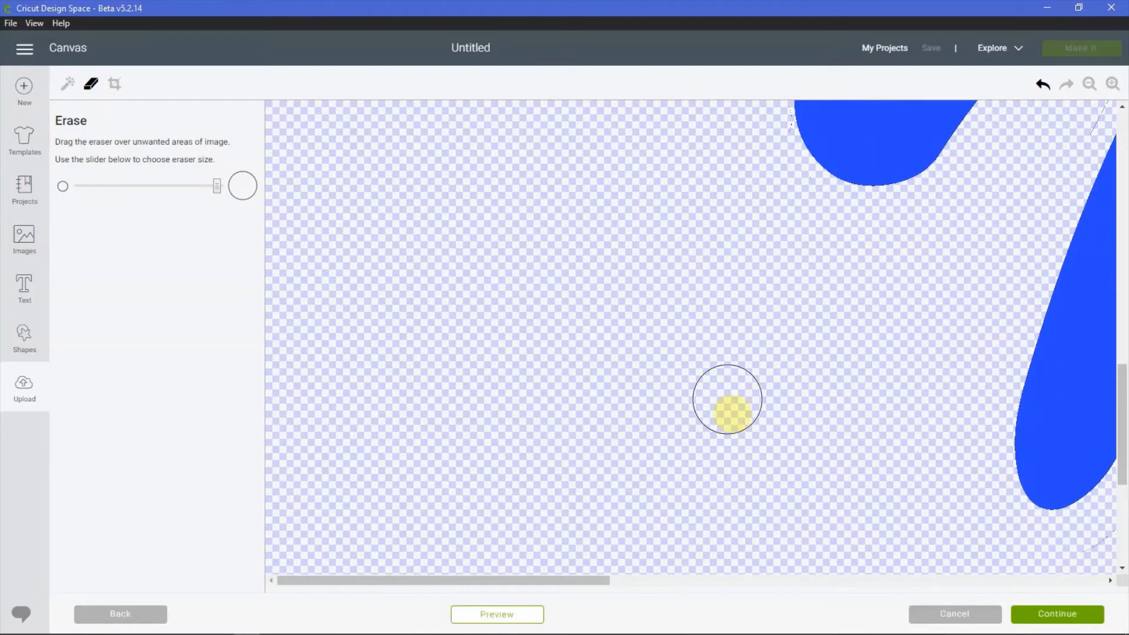
pyautogui.scroll(6, 612, 438)
pyautogui.scroll(3, 612, 439)
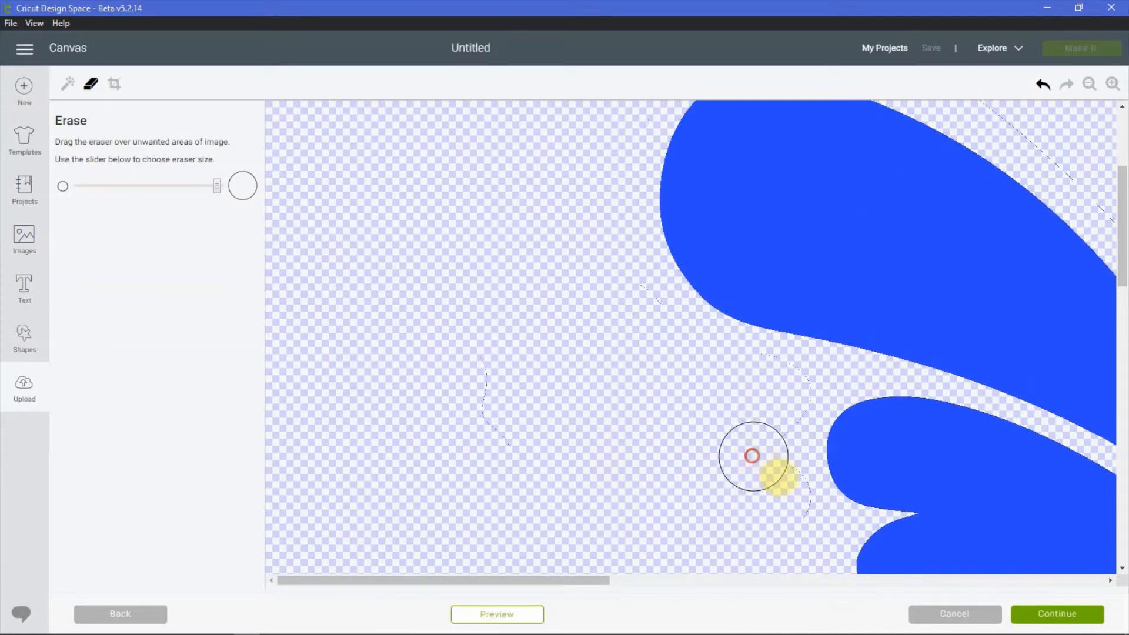
pyautogui.moveTo(777, 421)
pyautogui.mouseDown()
pyautogui.moveTo(777, 382)
pyautogui.moveTo(378, 397)
pyautogui.moveTo(492, 445)
pyautogui.moveTo(544, 491)
pyautogui.mouseUp()
pyautogui.scroll(3, 559, 341)
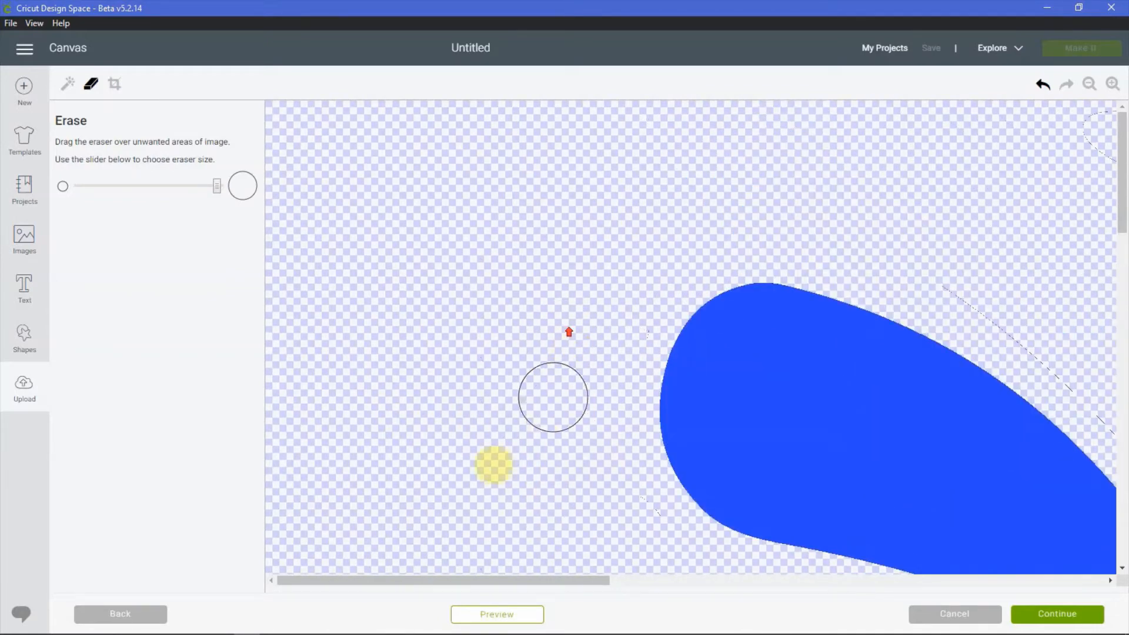
# - Erase the dotted antenna outlines and other remnants between and above the two upper blue wing shapes
pyautogui.moveTo(462, 585); pyautogui.dragTo(713, 585)
pyautogui.moveTo(537, 270)
pyautogui.mouseDown()
pyautogui.moveTo(441, 138)
pyautogui.moveTo(564, 249)
pyautogui.moveTo(553, 353)
pyautogui.moveTo(335, 295)
pyautogui.moveTo(469, 396)
pyautogui.moveTo(551, 504)
pyautogui.moveTo(573, 555)
pyautogui.mouseUp()
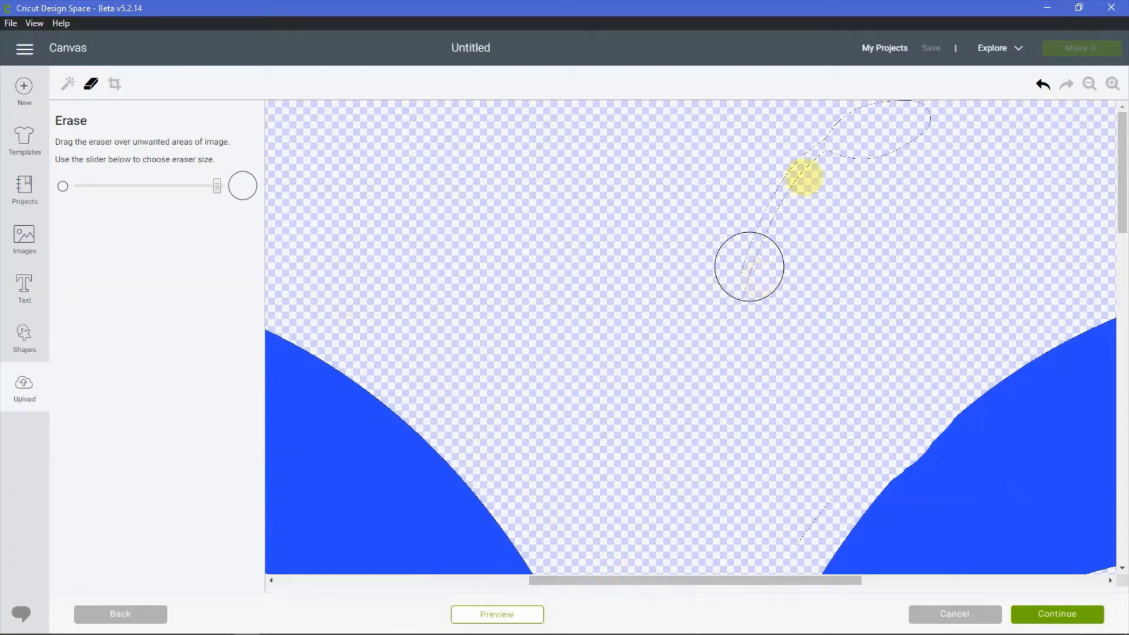
pyautogui.moveTo(918, 131)
pyautogui.mouseDown()
pyautogui.moveTo(845, 143)
pyautogui.moveTo(721, 284)
pyautogui.moveTo(703, 349)
pyautogui.moveTo(761, 336)
pyautogui.moveTo(713, 552)
pyautogui.moveTo(793, 572)
pyautogui.moveTo(951, 555)
pyautogui.mouseUp()
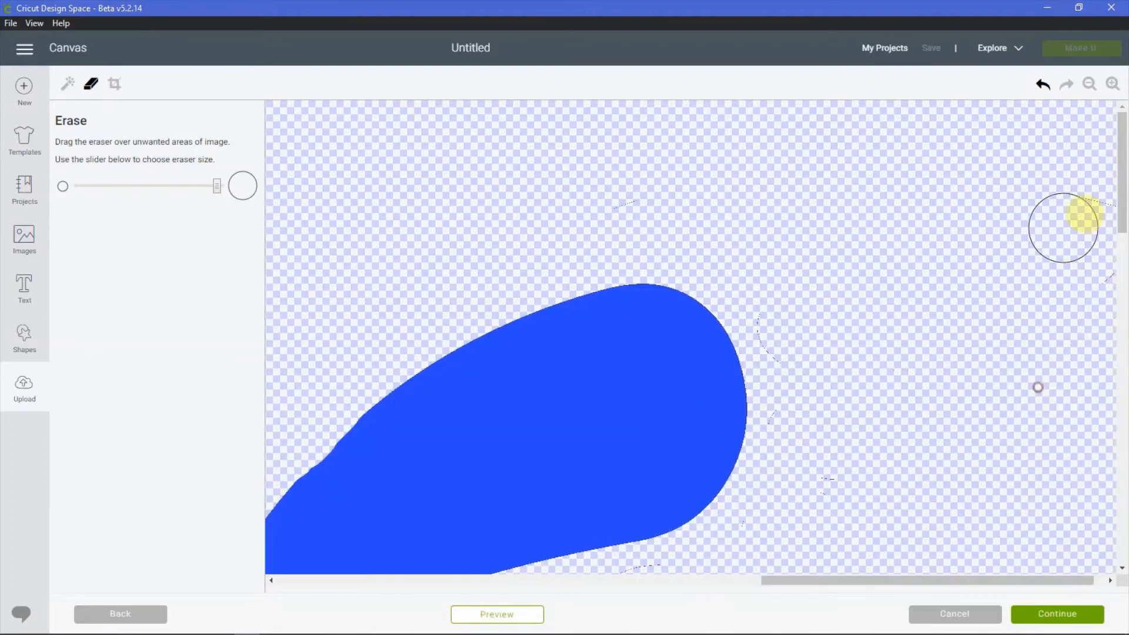
# - Erase the remnants outside the right wing's blue shapes from upper to lower, and proceed to the cut image comparison
pyautogui.scroll(-5, 894, 388)
pyautogui.moveTo(892, 371)
pyautogui.mouseDown()
pyautogui.moveTo(906, 181)
pyautogui.moveTo(862, 174)
pyautogui.moveTo(842, 210)
pyautogui.moveTo(817, 223)
pyautogui.moveTo(796, 273)
pyautogui.moveTo(664, 291)
pyautogui.moveTo(625, 323)
pyautogui.moveTo(632, 459)
pyautogui.moveTo(629, 419)
pyautogui.moveTo(591, 527)
pyautogui.mouseUp()
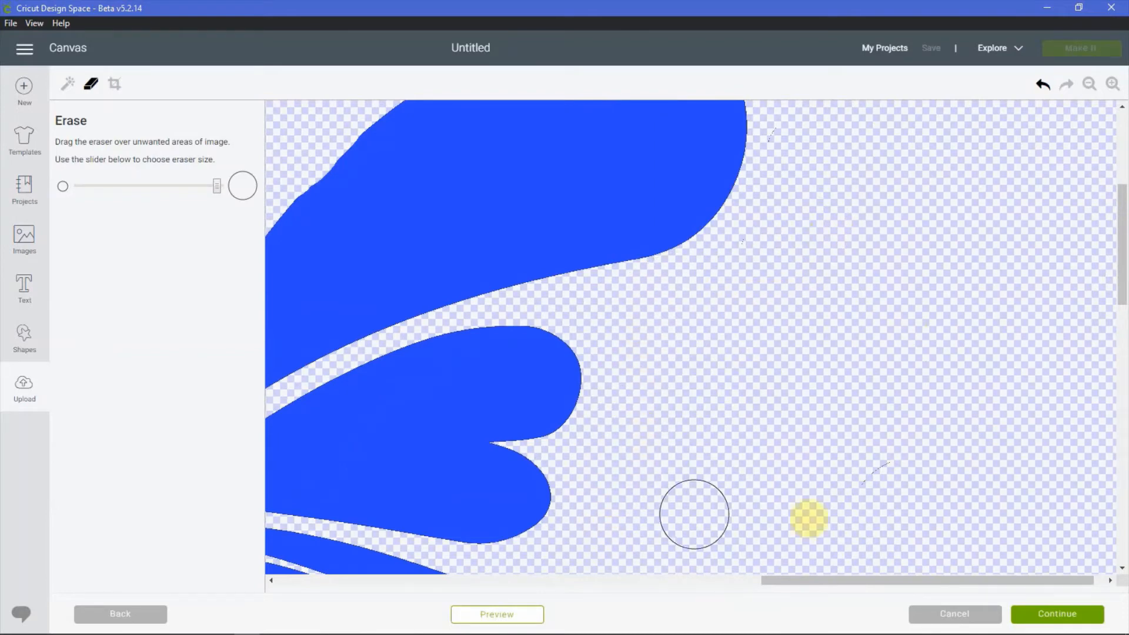
pyautogui.scroll(-5, 917, 441)
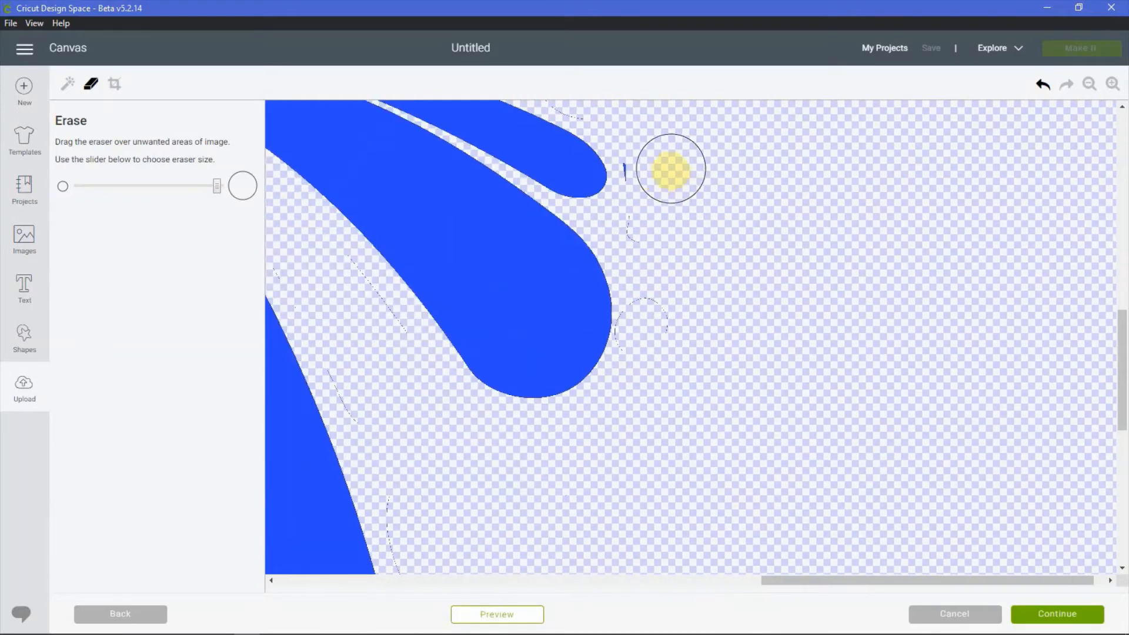
pyautogui.moveTo(669, 169)
pyautogui.mouseDown()
pyautogui.moveTo(647, 153)
pyautogui.moveTo(657, 266)
pyautogui.moveTo(647, 382)
pyautogui.moveTo(530, 464)
pyautogui.moveTo(417, 425)
pyautogui.moveTo(372, 369)
pyautogui.moveTo(343, 357)
pyautogui.moveTo(421, 466)
pyautogui.moveTo(416, 549)
pyautogui.moveTo(421, 454)
pyautogui.moveTo(391, 349)
pyautogui.moveTo(343, 281)
pyautogui.mouseUp()
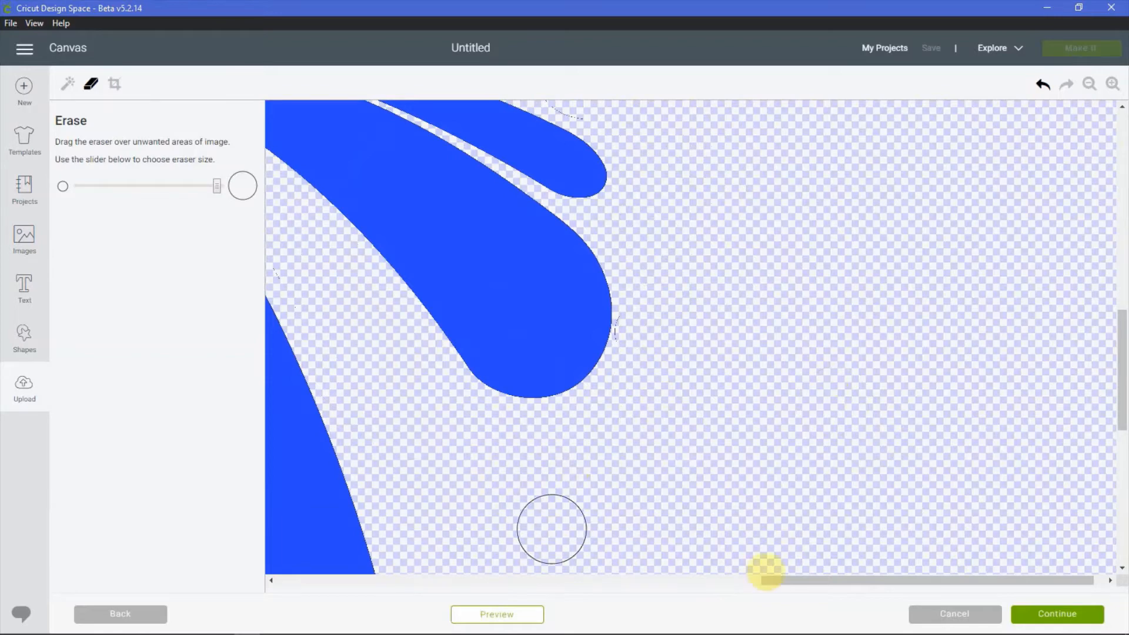
pyautogui.click(1036, 612)
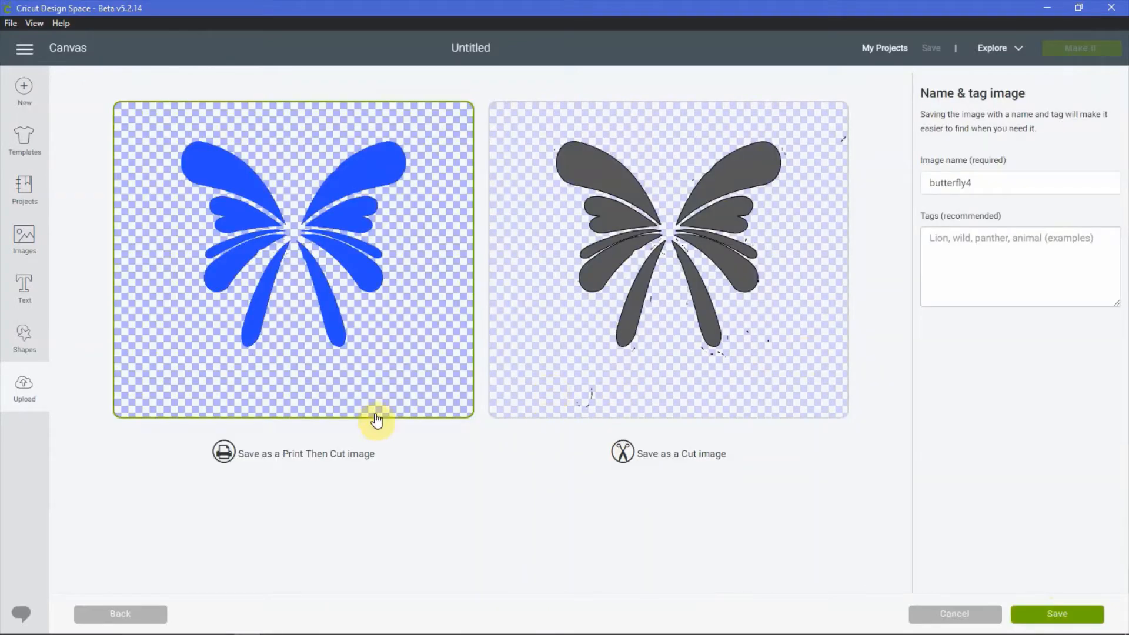
# - Return to image editing, erase the dotted remnants below the two lowest blue shapes, and proceed to the save options
pyautogui.click(131, 613)
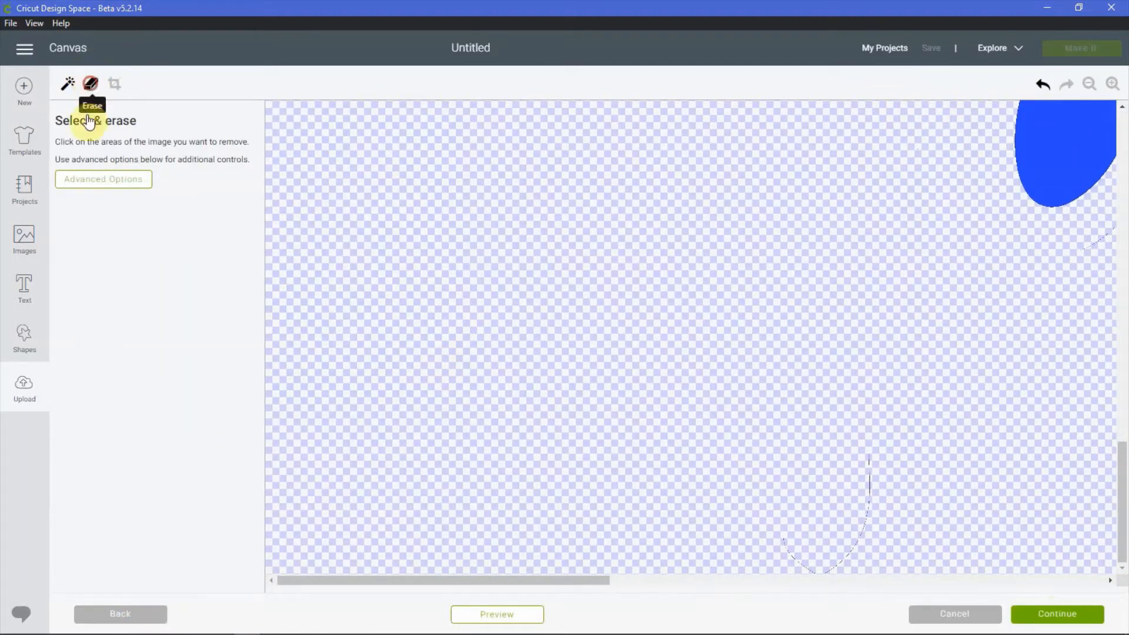
pyautogui.click(91, 84)
pyautogui.moveTo(651, 373)
pyautogui.mouseDown()
pyautogui.moveTo(838, 461)
pyautogui.moveTo(878, 500)
pyautogui.moveTo(819, 551)
pyautogui.moveTo(751, 532)
pyautogui.moveTo(819, 461)
pyautogui.moveTo(893, 325)
pyautogui.moveTo(839, 277)
pyautogui.moveTo(935, 268)
pyautogui.moveTo(836, 300)
pyautogui.moveTo(819, 208)
pyautogui.moveTo(683, 579)
pyautogui.moveTo(833, 568)
pyautogui.moveTo(829, 212)
pyautogui.moveTo(779, 209)
pyautogui.moveTo(823, 246)
pyautogui.moveTo(955, 268)
pyautogui.moveTo(978, 142)
pyautogui.moveTo(1108, 128)
pyautogui.moveTo(996, 492)
pyautogui.moveTo(921, 475)
pyautogui.moveTo(650, 499)
pyautogui.mouseUp()
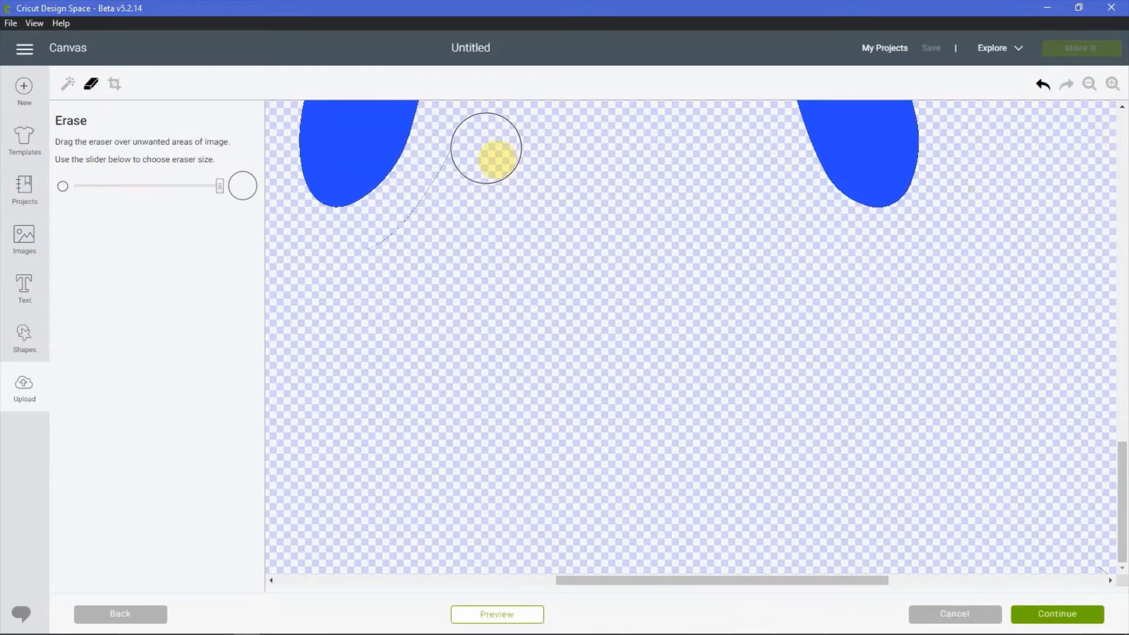
pyautogui.moveTo(486, 146); pyautogui.dragTo(348, 287)
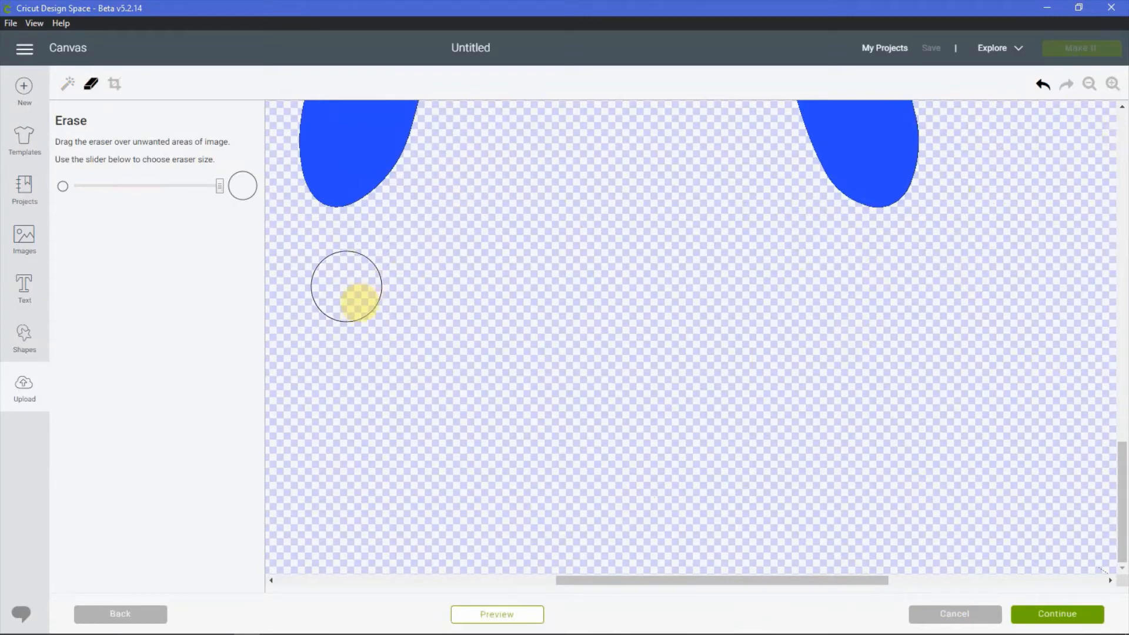
pyautogui.click(1098, 619)
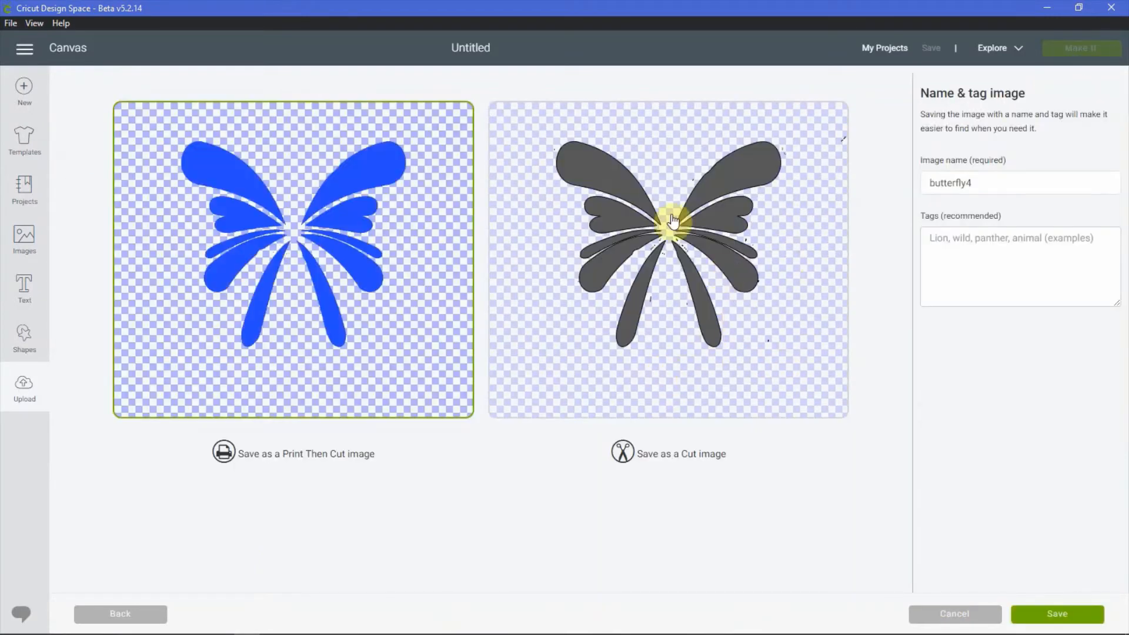
# - Save the blue shapes as a Cut image named "BTRLFY BLUE"
pyautogui.click(660, 246)
pyautogui.doubleClick(958, 184)
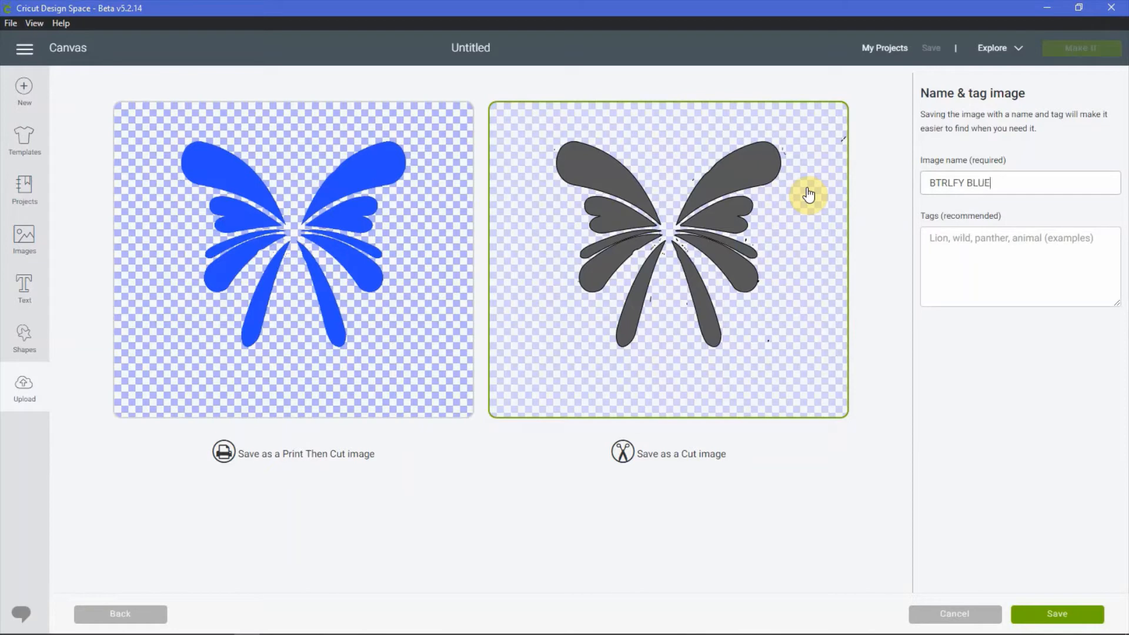
pyautogui.click(1078, 619)
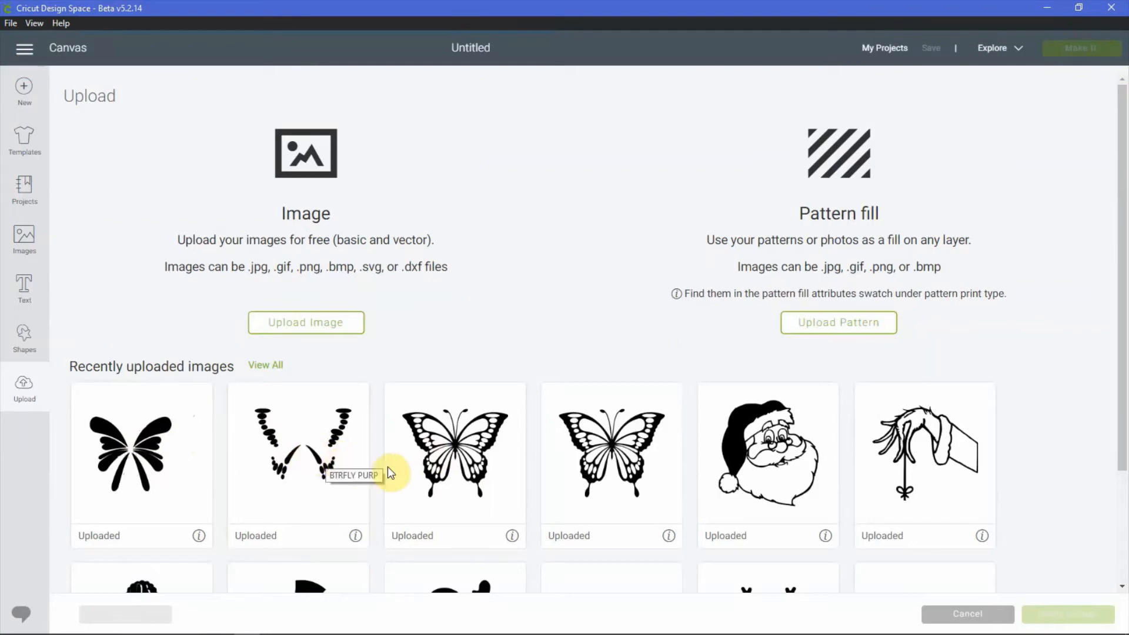
# - Insert the uploaded black, purple and blue butterfly images together onto the canvas
pyautogui.click(447, 468)
pyautogui.click(308, 464)
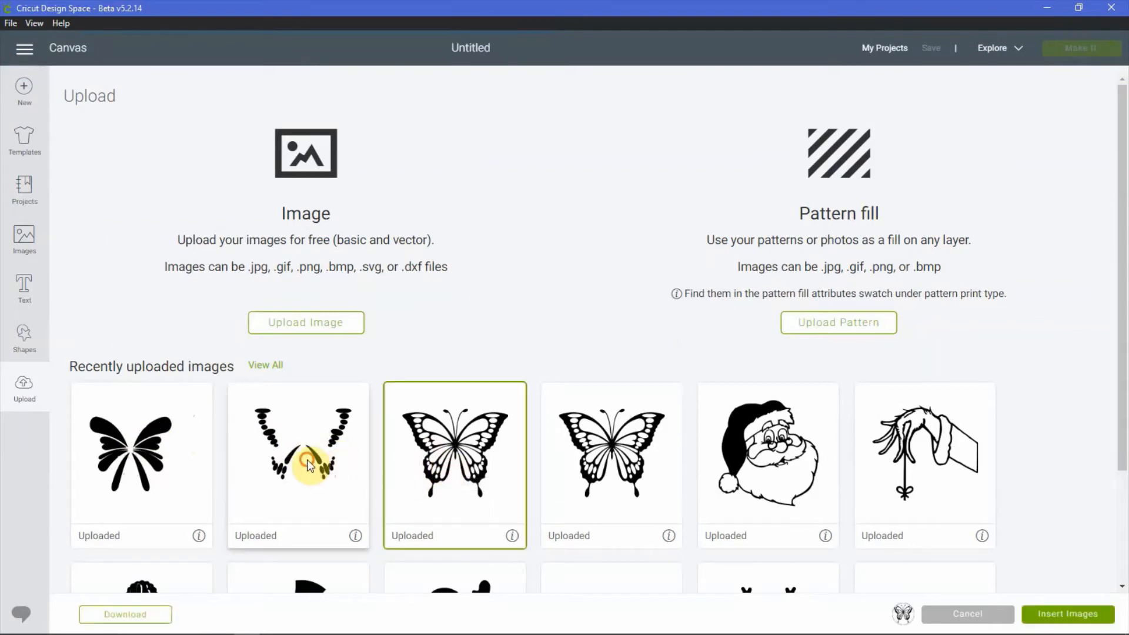
pyautogui.click(108, 463)
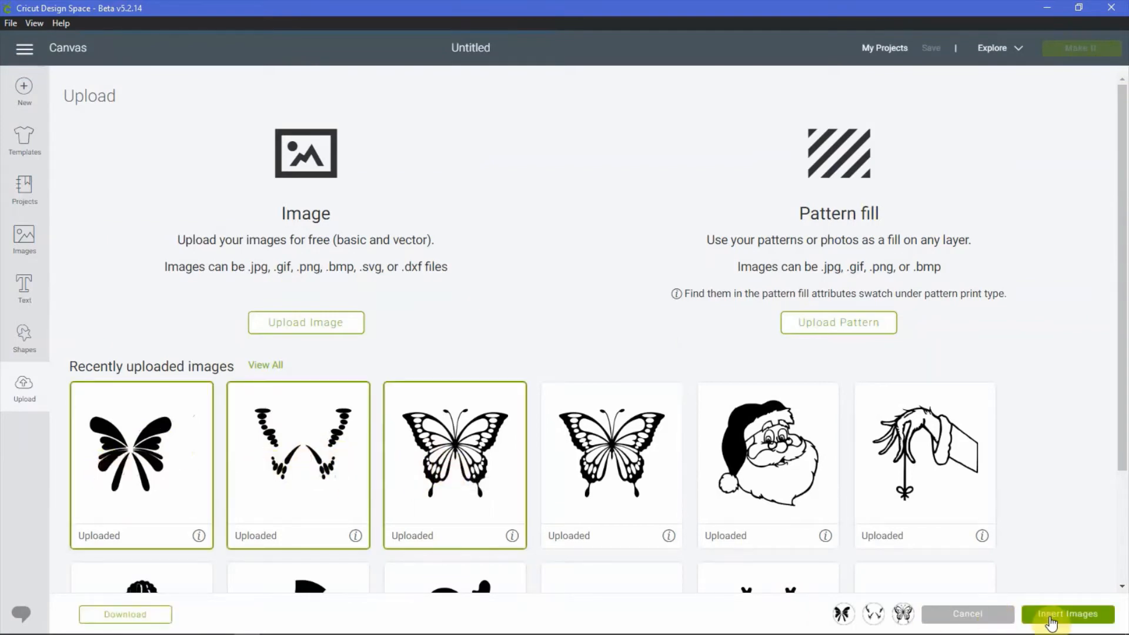
pyautogui.click(1052, 618)
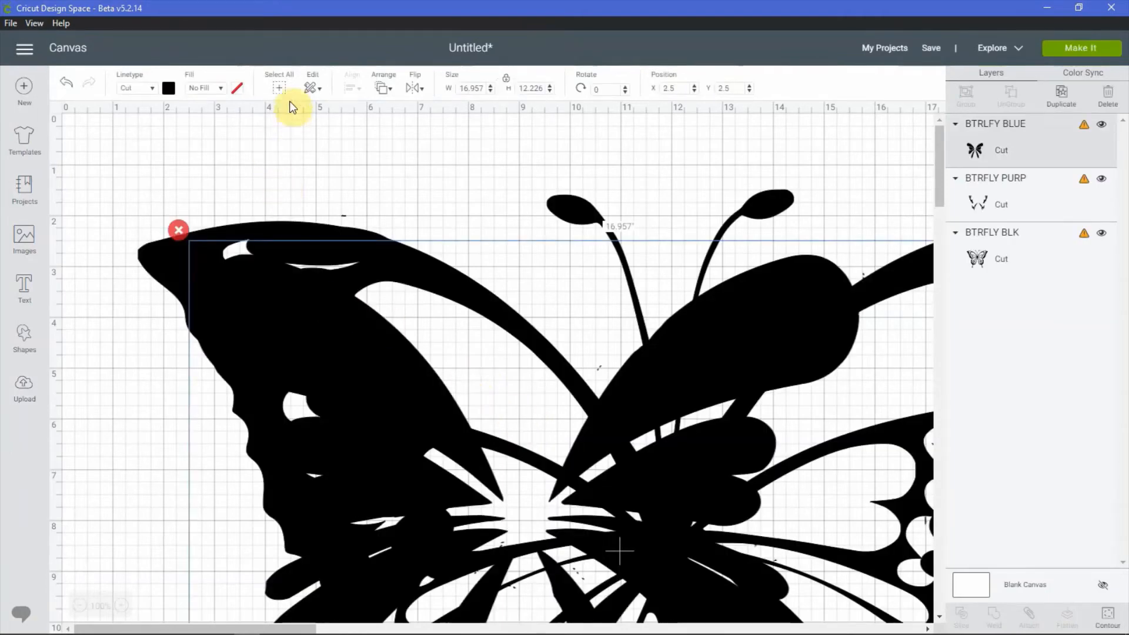
# - Select all three butterfly images and resize them together to a width of 8 inches
pyautogui.click(279, 87)
pyautogui.scroll(-5, 716, 453)
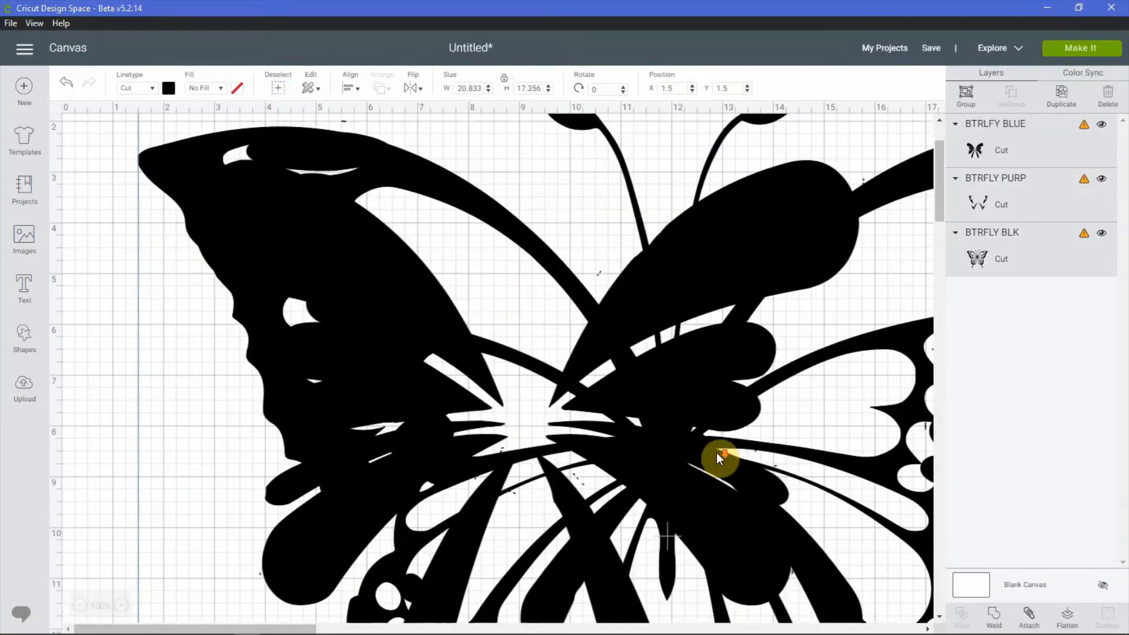
pyautogui.moveTo(479, 88); pyautogui.dragTo(438, 91)
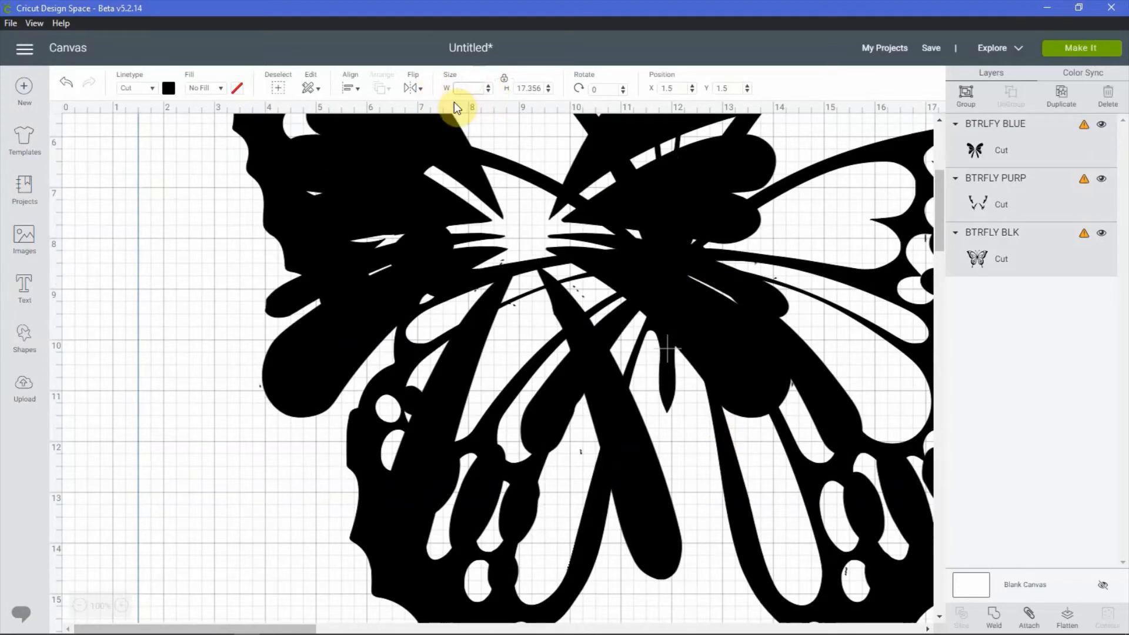
pyautogui.press('Return')
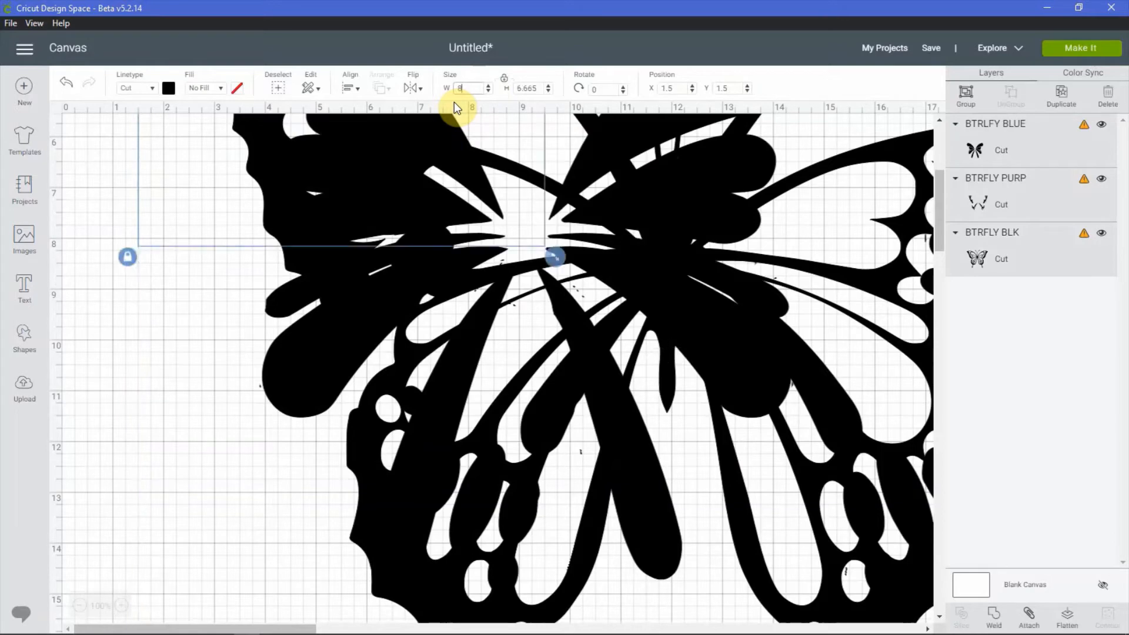
pyautogui.scroll(5, 495, 385)
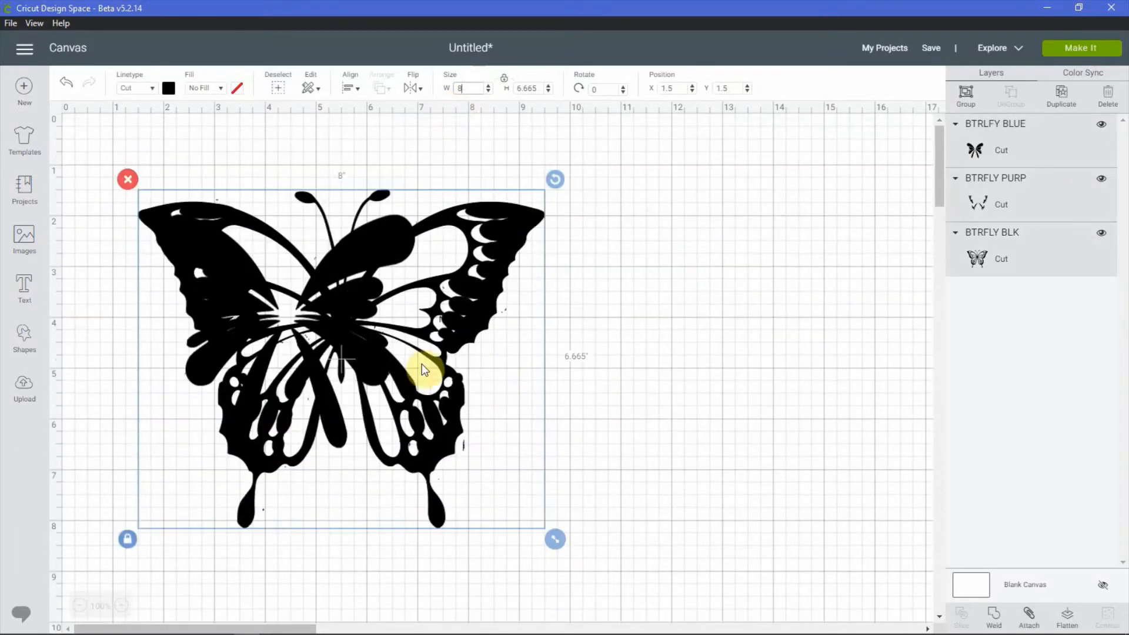
# - Separate the three butterfly layers, placing the black outline on the left, the blue shapes beside it and the purple shapes below the blue
pyautogui.click(647, 316)
pyautogui.moveTo(478, 308); pyautogui.dragTo(847, 277)
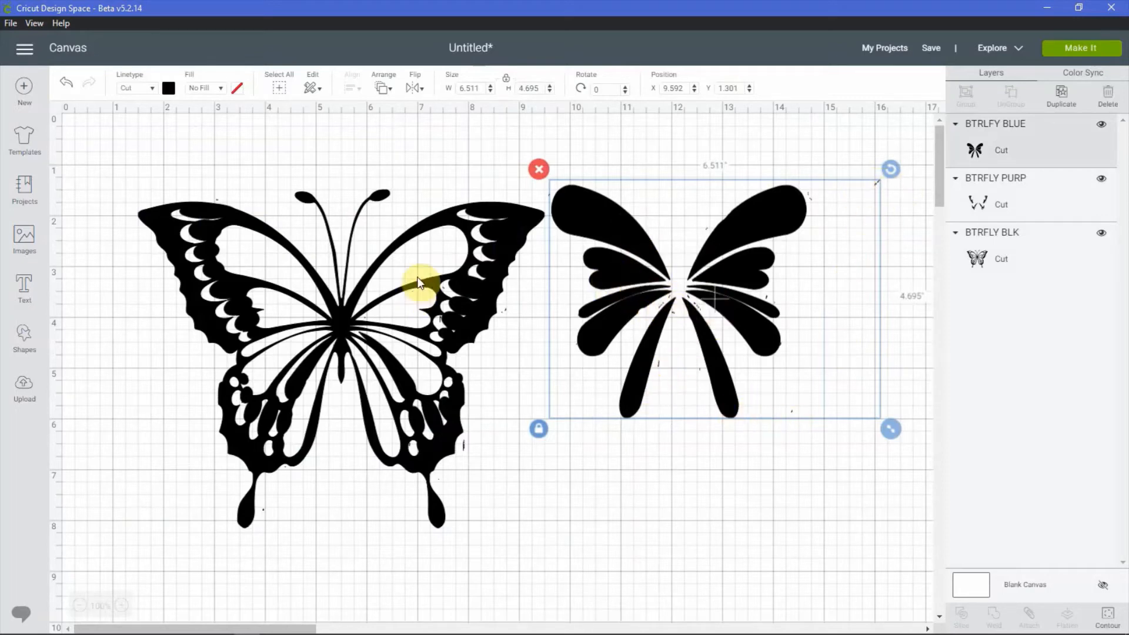
pyautogui.moveTo(490, 261); pyautogui.dragTo(813, 456)
pyautogui.moveTo(453, 312); pyautogui.dragTo(374, 269)
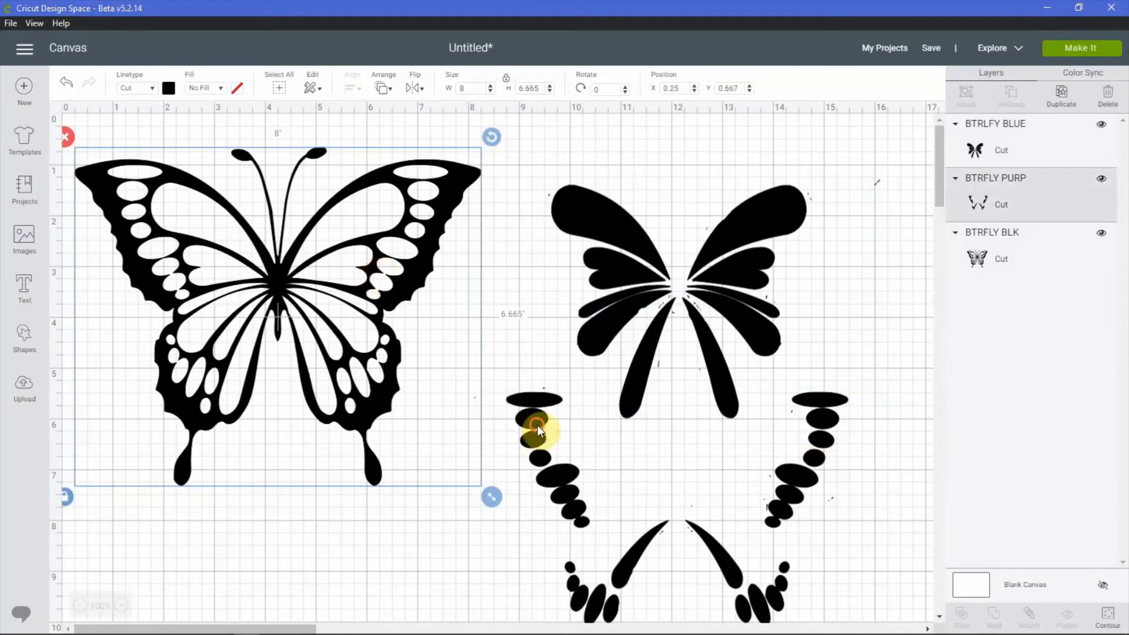
pyautogui.moveTo(538, 425); pyautogui.dragTo(557, 409)
pyautogui.moveTo(638, 259); pyautogui.dragTo(598, 214)
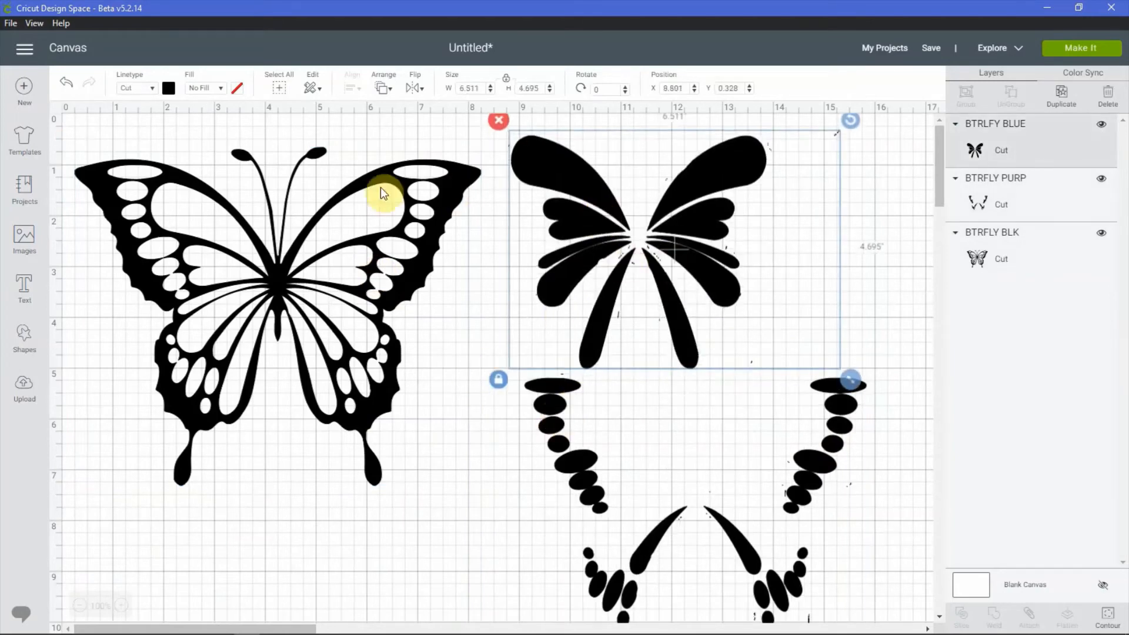
# - Recolour the large wing shapes in BTRLFY BLUE purple and the spot shapes in BTRFLY PURP dark blue
pyautogui.click(282, 253)
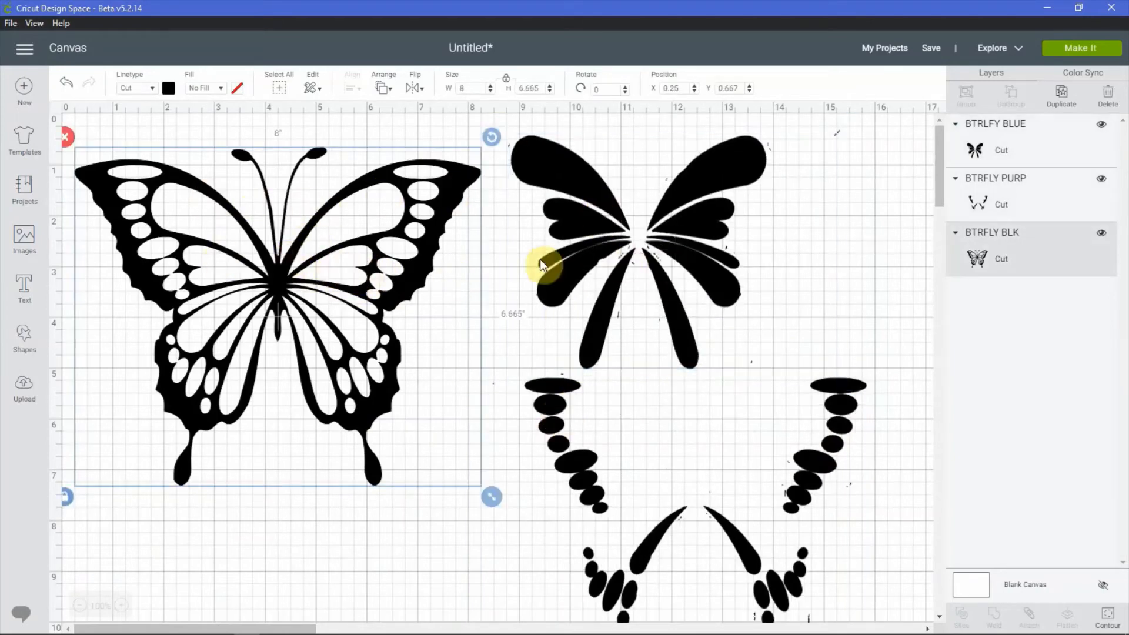
pyautogui.click(616, 225)
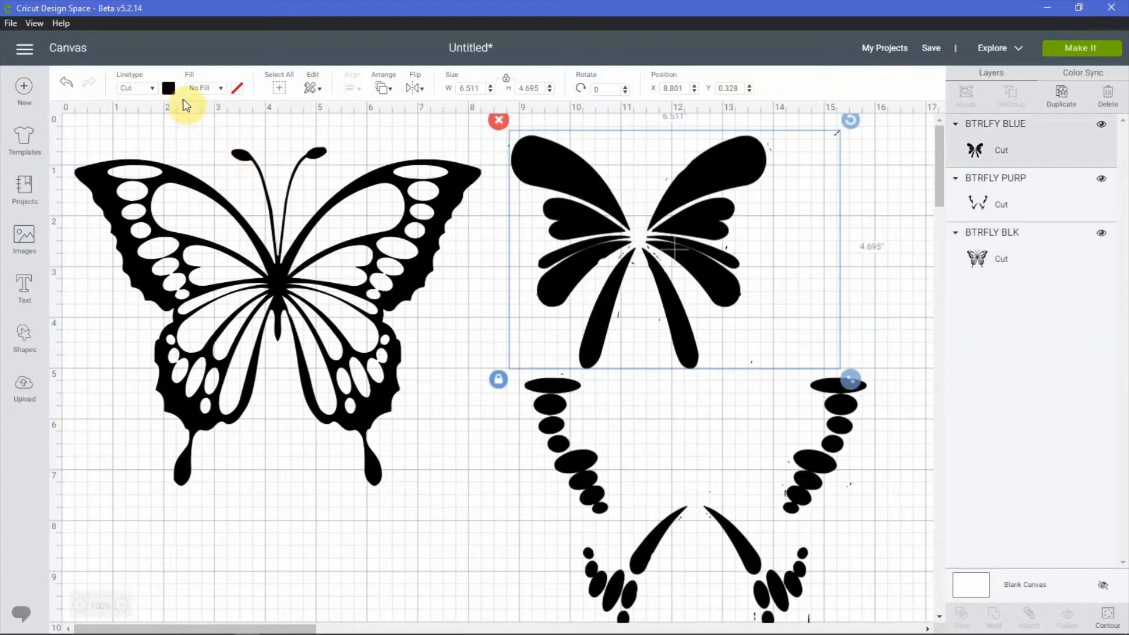
pyautogui.click(169, 90)
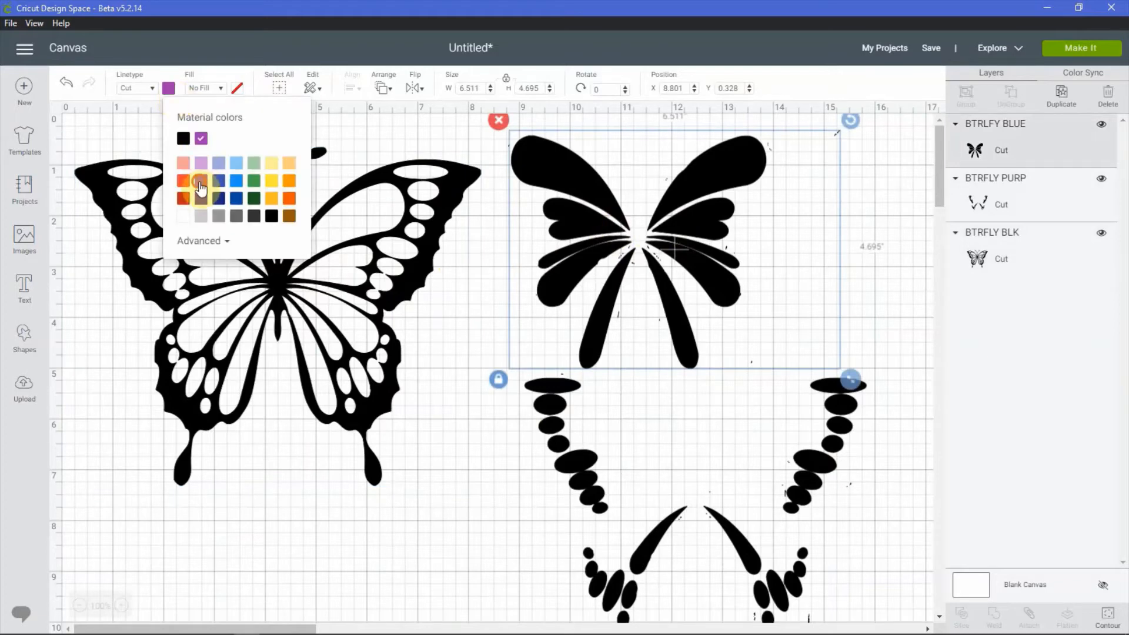
pyautogui.click(546, 413)
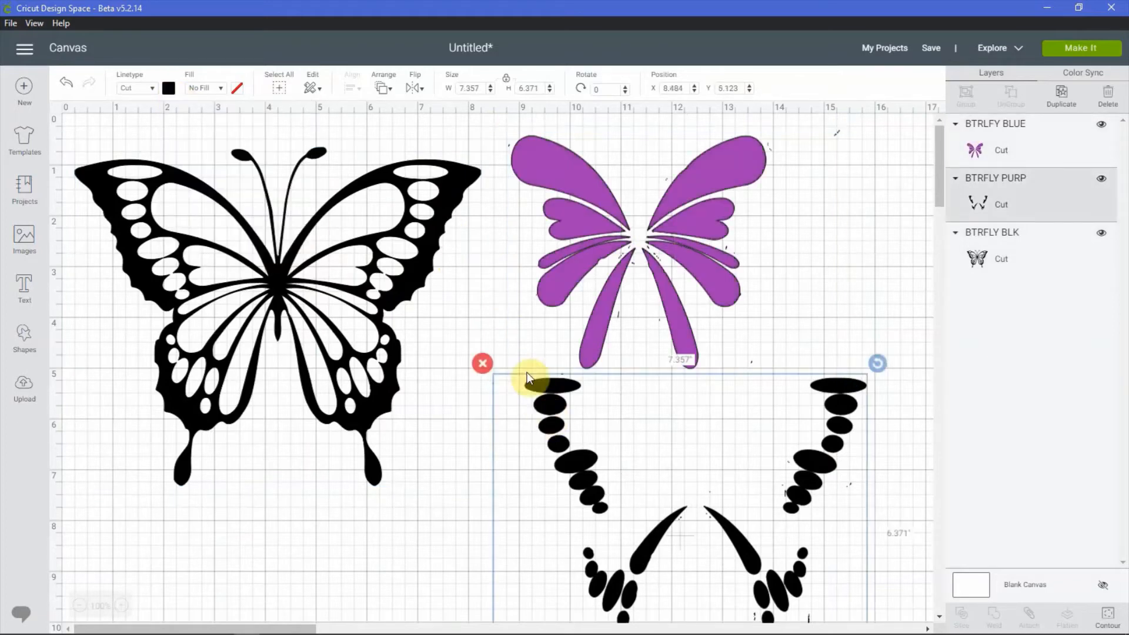
pyautogui.click(168, 91)
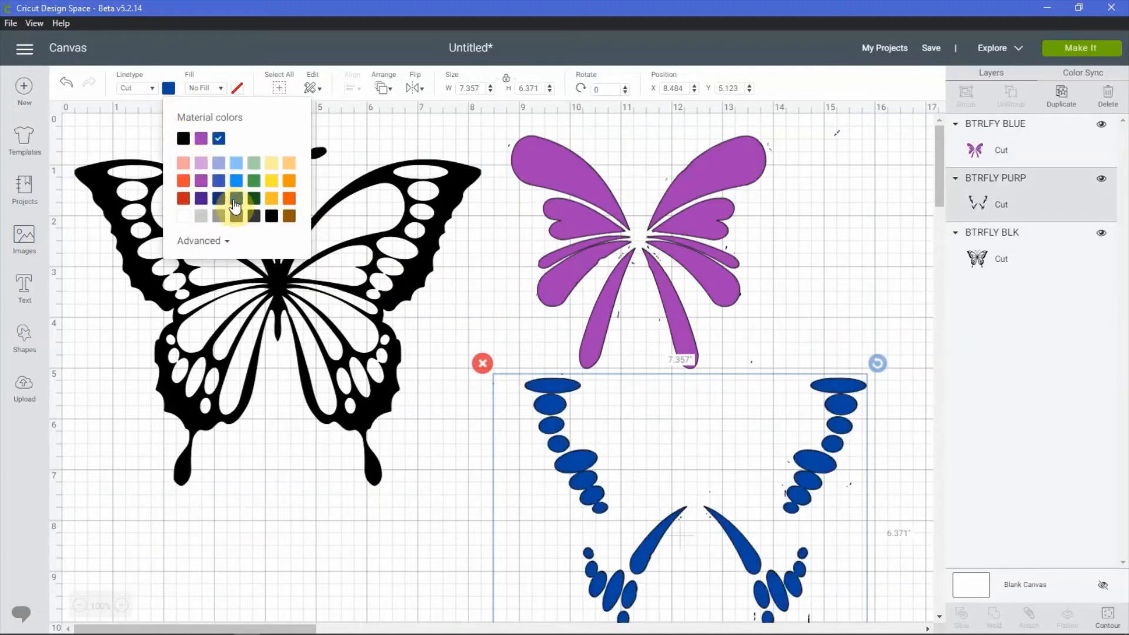
pyautogui.click(719, 351)
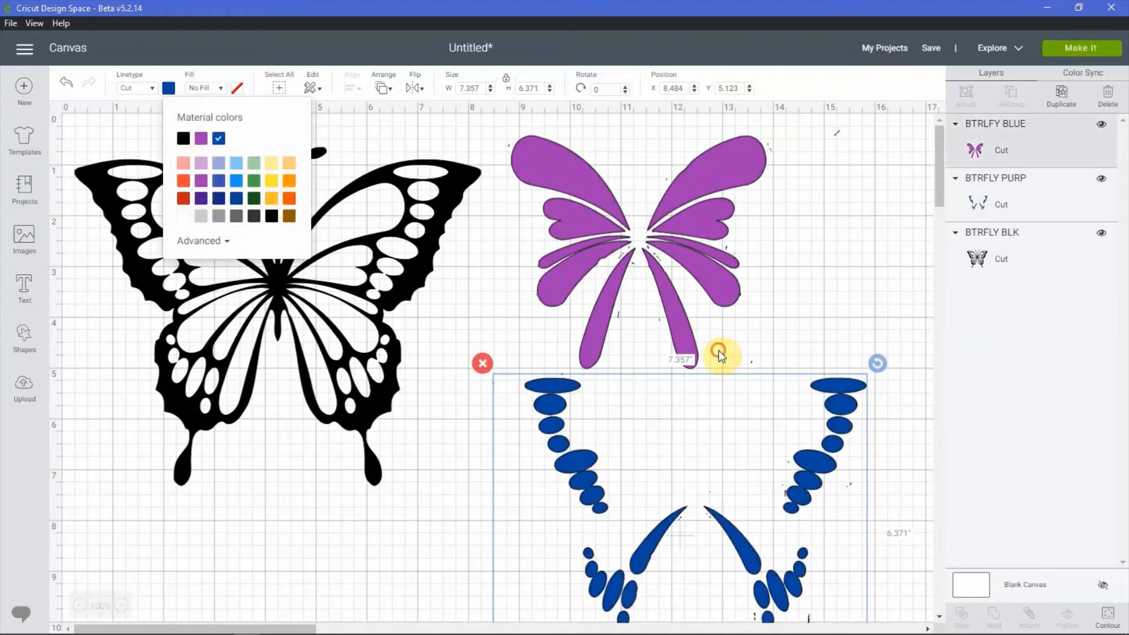
# - Fit the purple and blue shapes into the black butterfly outline and move all three layers together to about X 4.2, Y 1.4
pyautogui.moveTo(632, 250); pyautogui.dragTo(280, 293)
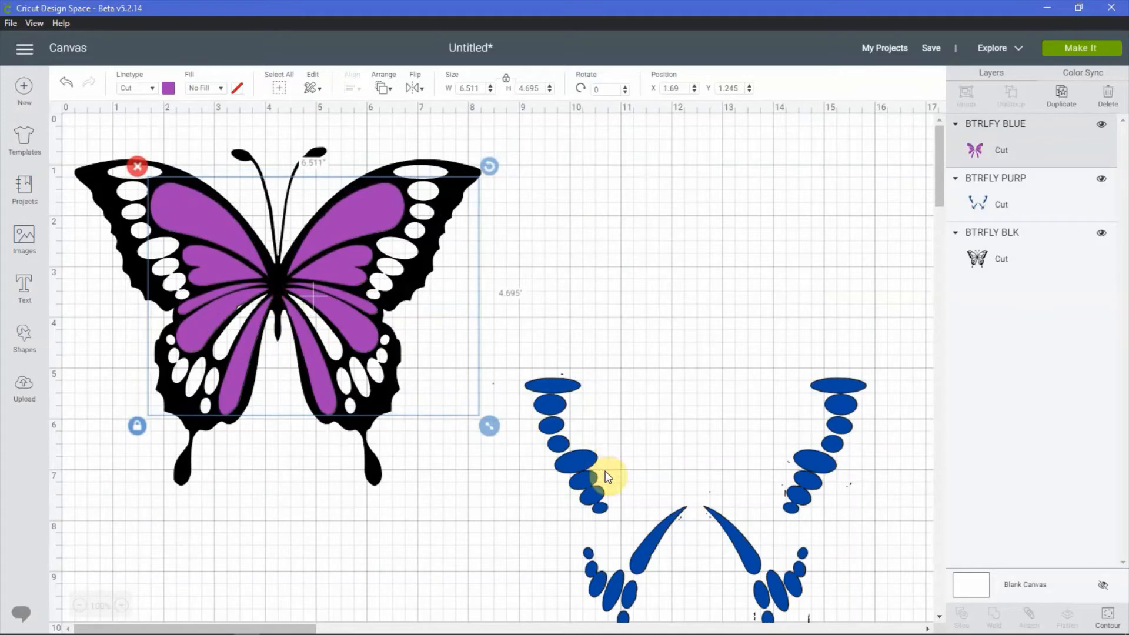
pyautogui.moveTo(642, 553); pyautogui.dragTo(224, 338)
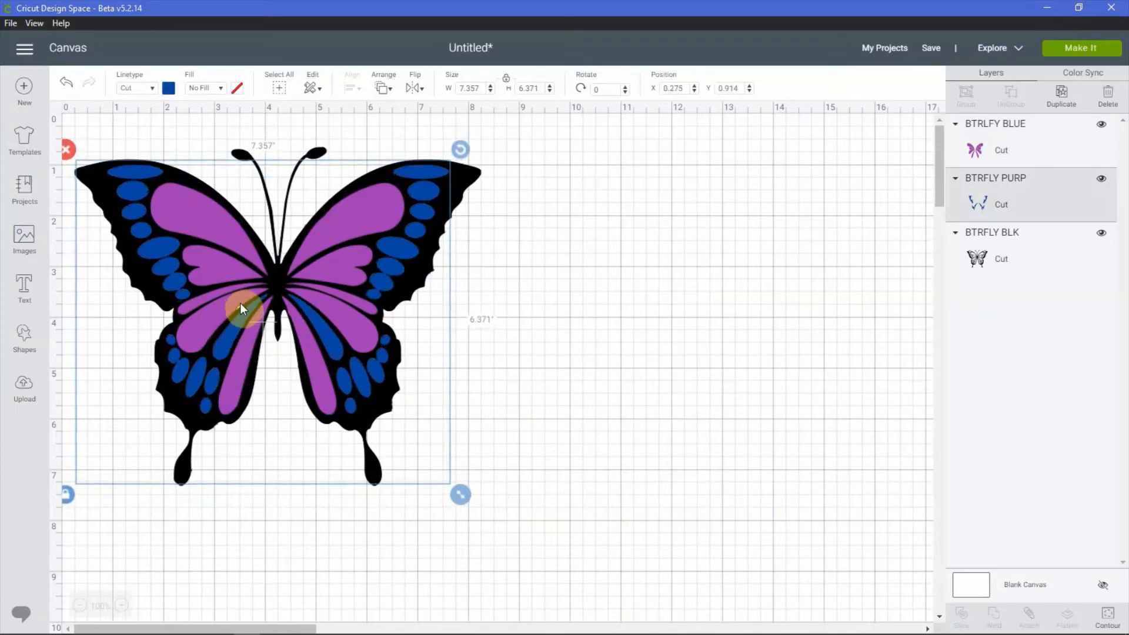
pyautogui.click(613, 371)
pyautogui.moveTo(555, 531); pyautogui.dragTo(119, 202)
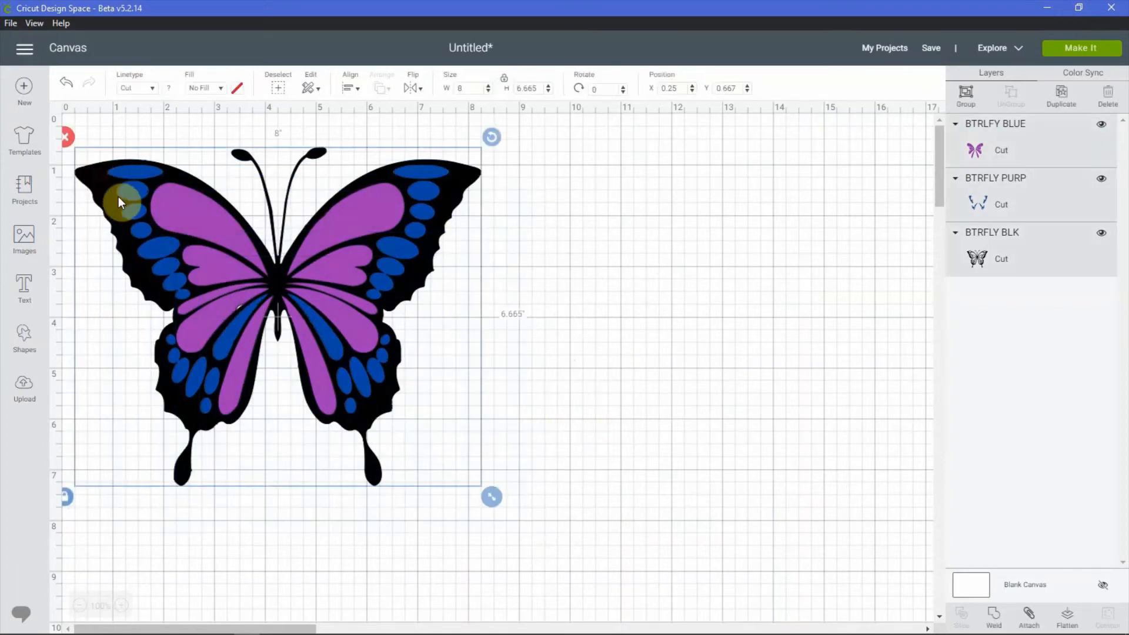
pyautogui.moveTo(292, 300); pyautogui.dragTo(494, 340)
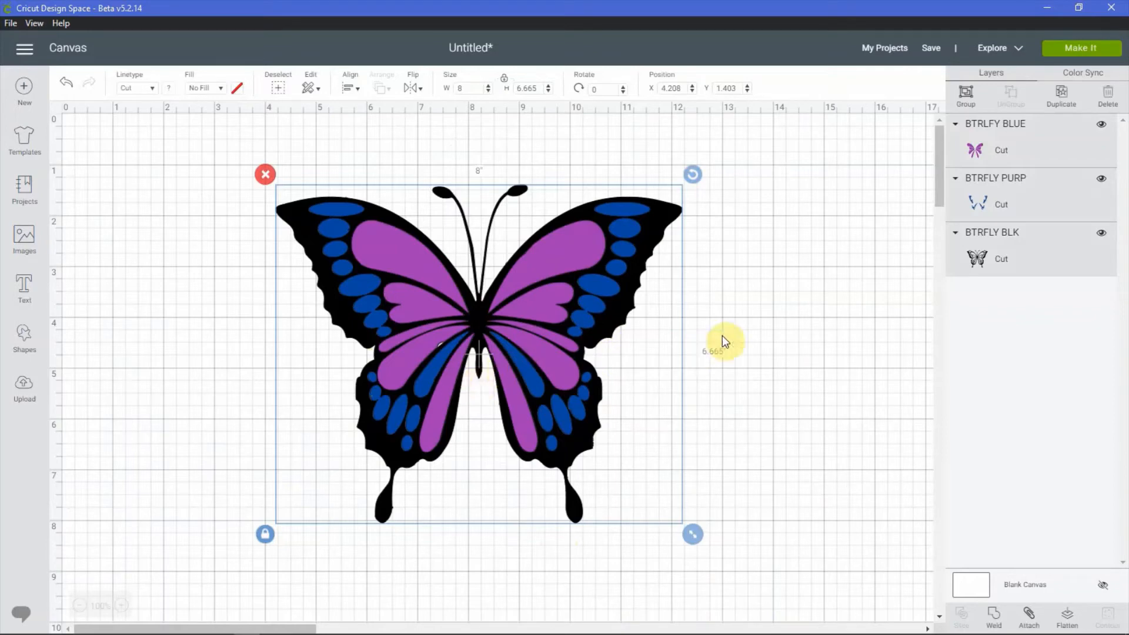
pyautogui.click(734, 313)
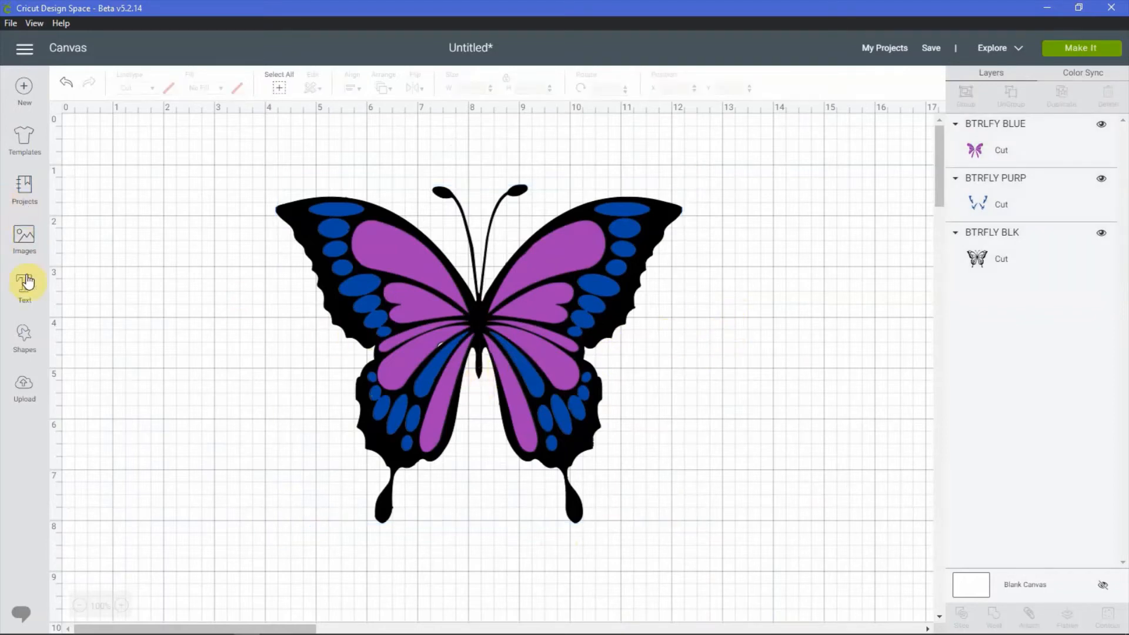
# - Add a star shape about 0.63 inches wide beside the butterfly's upper left wing tip
pyautogui.click(26, 339)
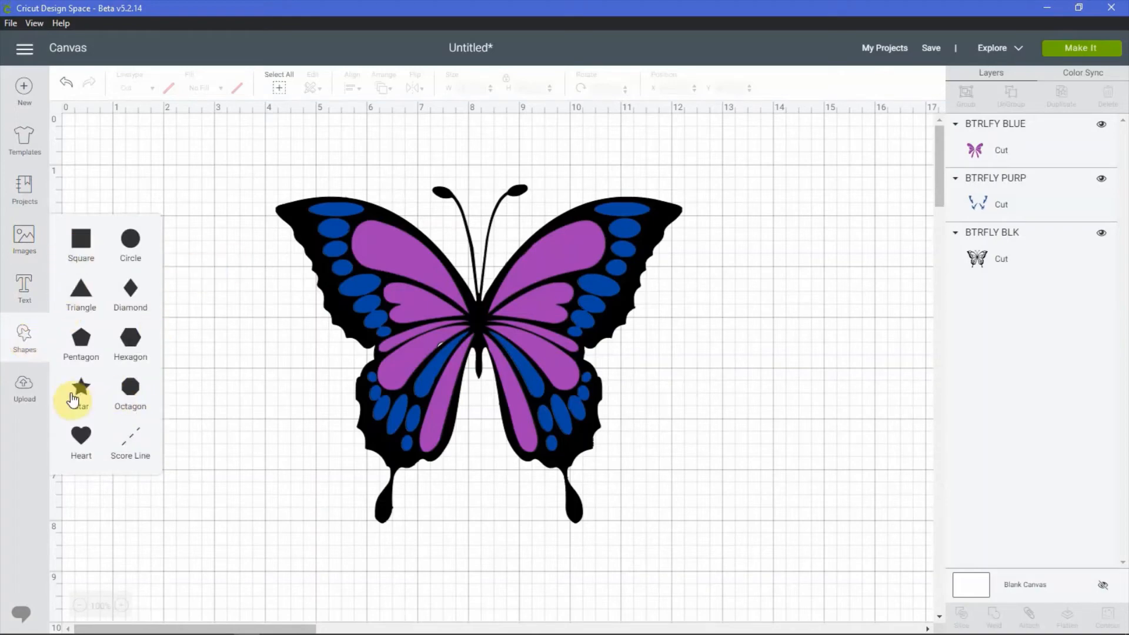
pyautogui.click(81, 392)
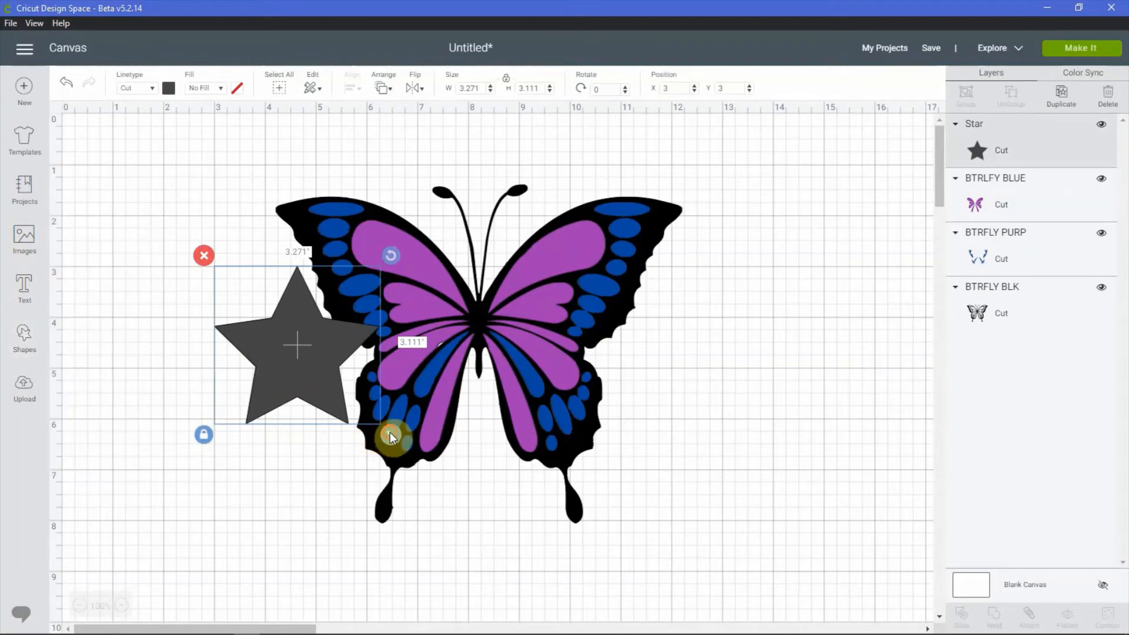
pyautogui.moveTo(390, 432); pyautogui.dragTo(264, 355)
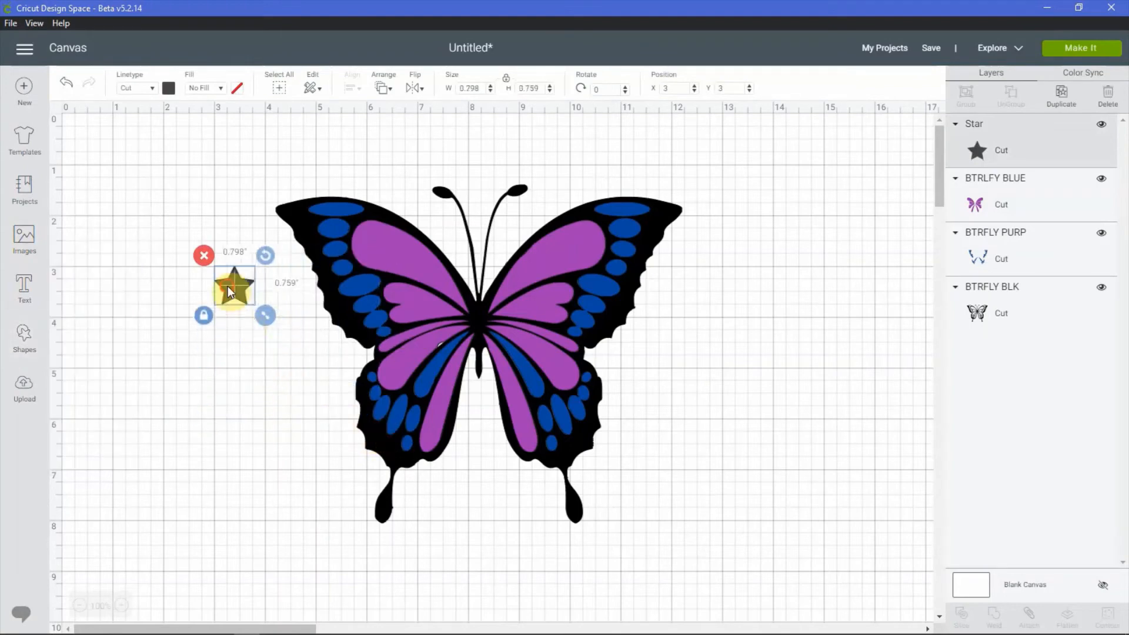
pyautogui.moveTo(227, 286); pyautogui.dragTo(216, 224)
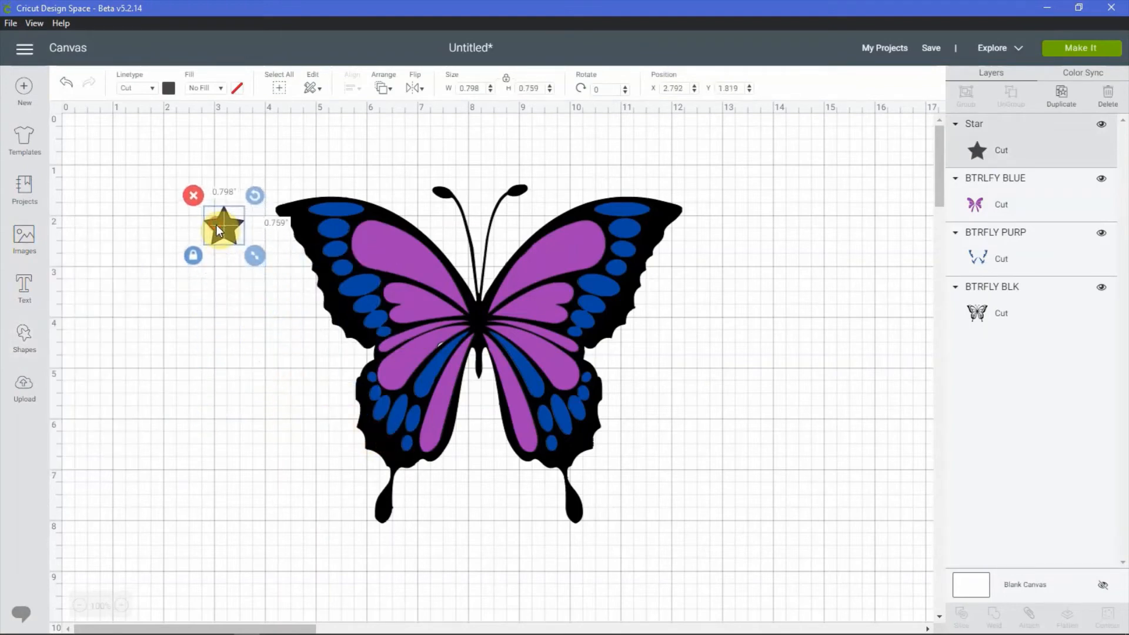
pyautogui.moveTo(255, 258); pyautogui.dragTo(226, 220)
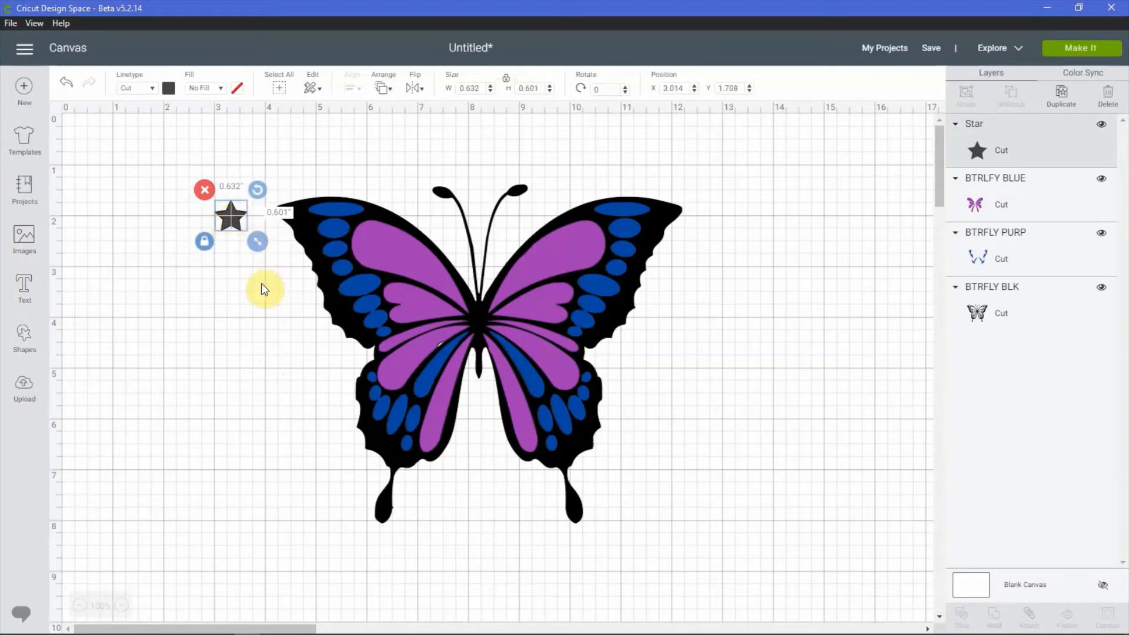
# - Duplicate the star twice and stack all three stars exactly, centring them horizontally and vertically
pyautogui.click(1070, 104)
pyautogui.click(1070, 104)
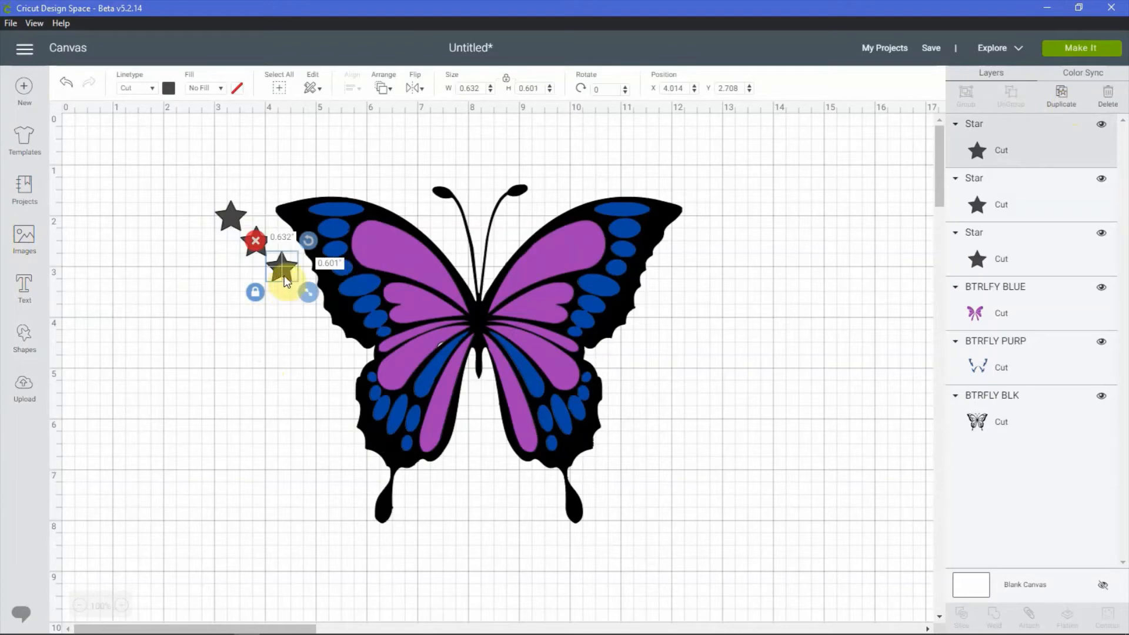
pyautogui.moveTo(279, 270); pyautogui.dragTo(223, 217)
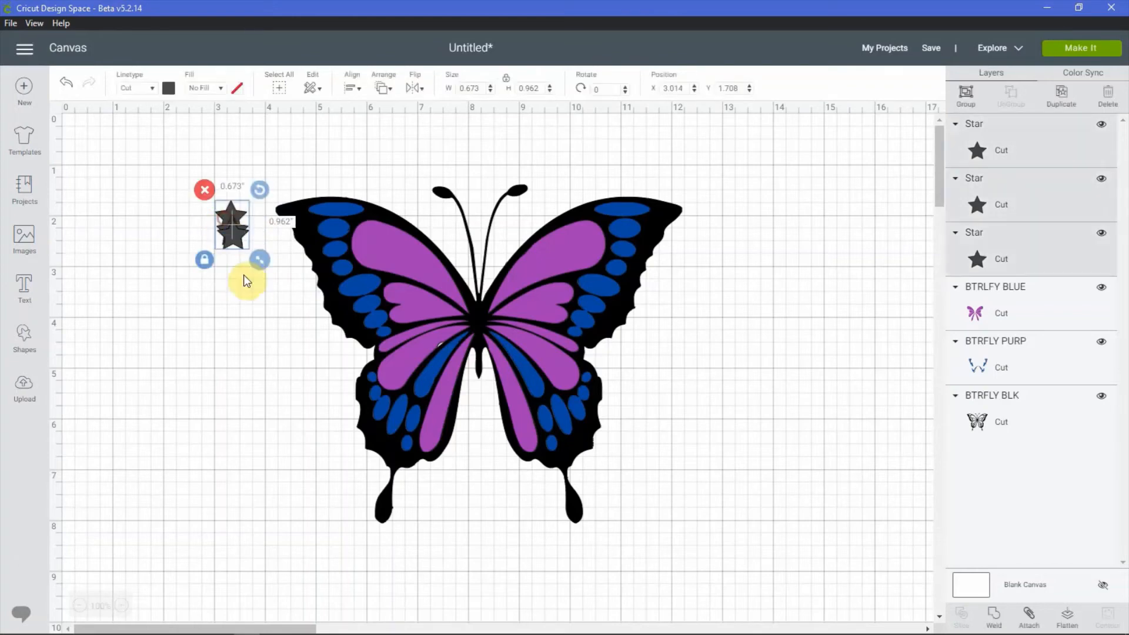
pyautogui.click(362, 88)
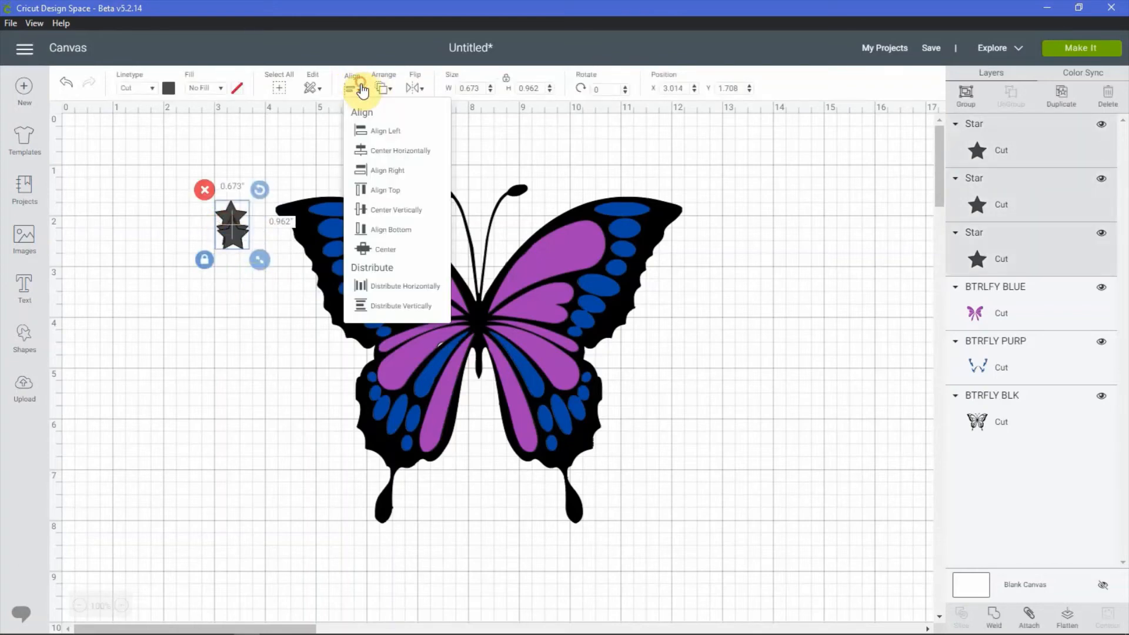
pyautogui.click(368, 152)
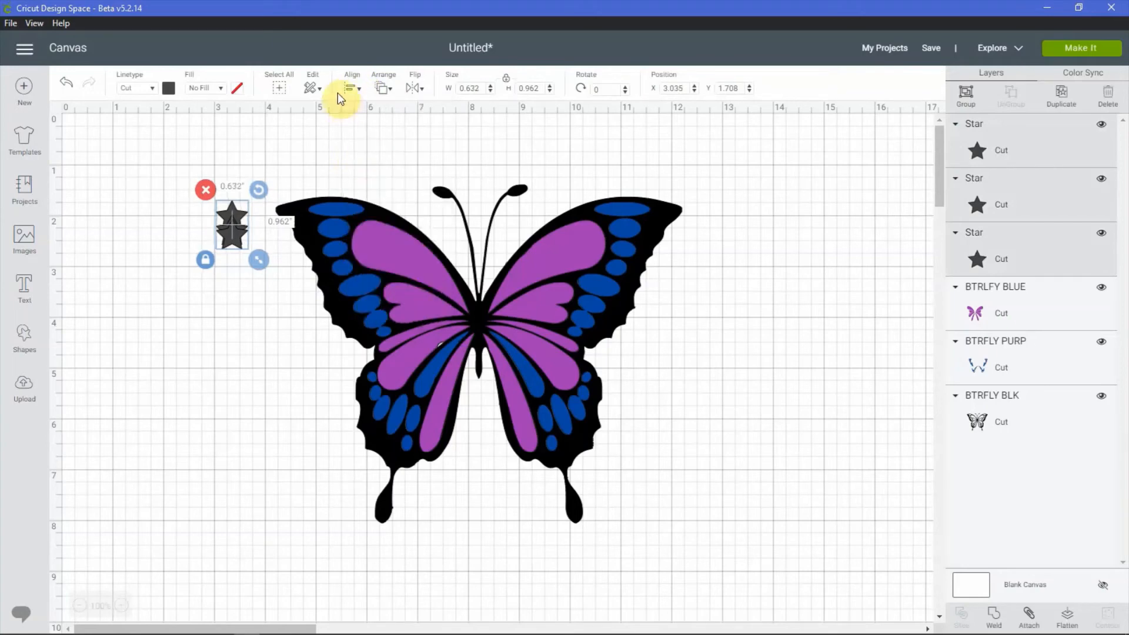
pyautogui.click(353, 88)
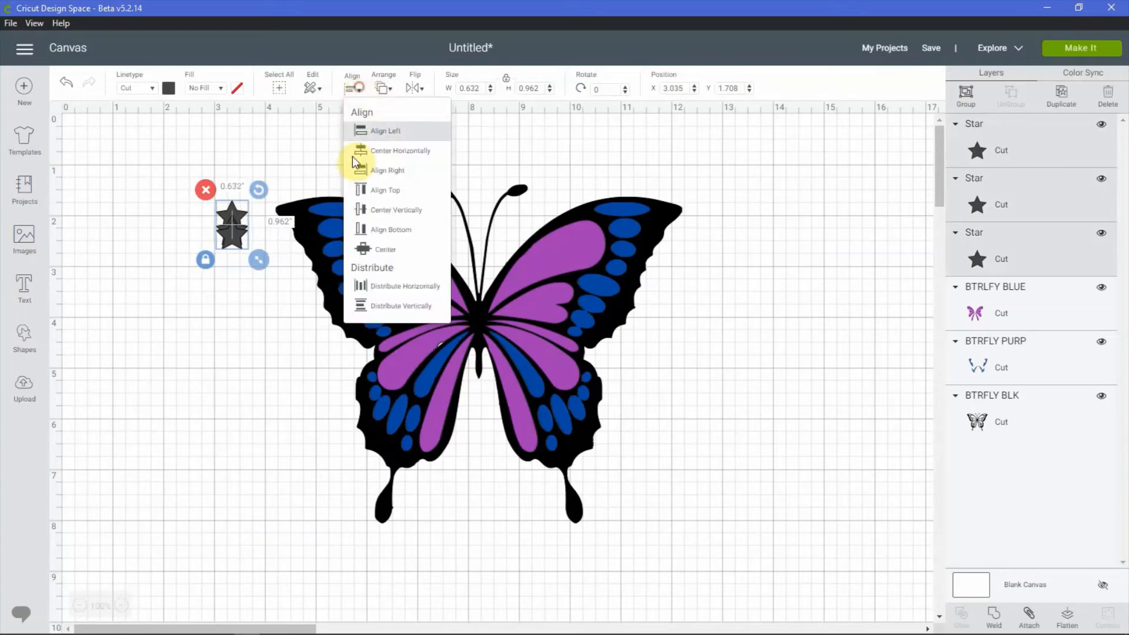
pyautogui.click(362, 212)
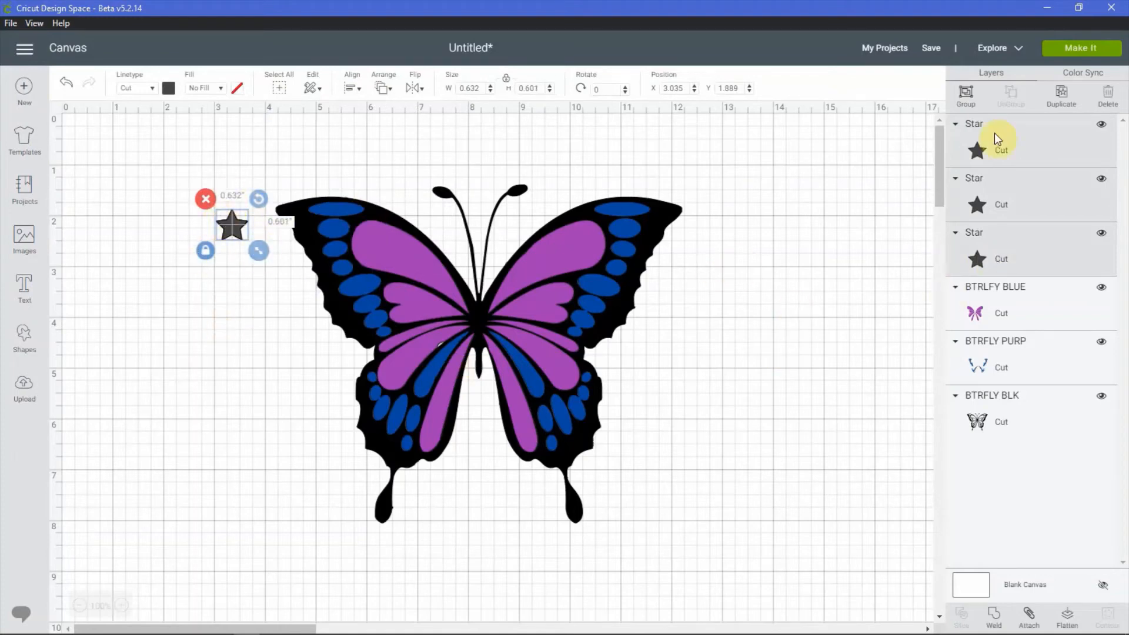
# - Duplicate the three-star stack twice, placing one copy by the butterfly's lower right and the other beside its upper right wing tip
pyautogui.click(1063, 100)
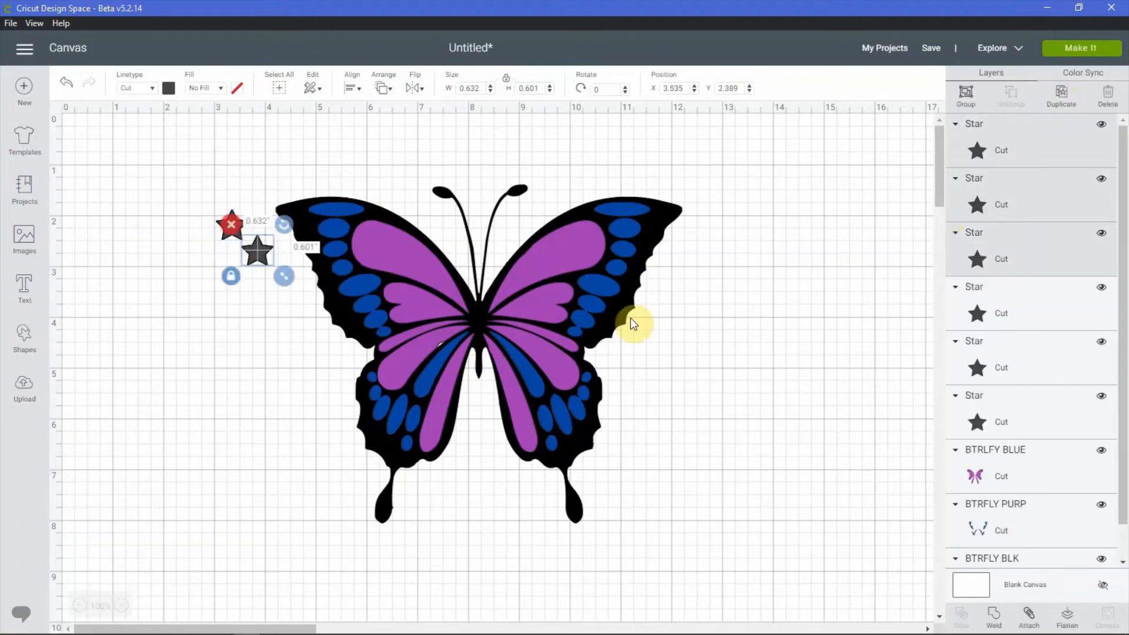
pyautogui.moveTo(254, 259); pyautogui.dragTo(684, 497)
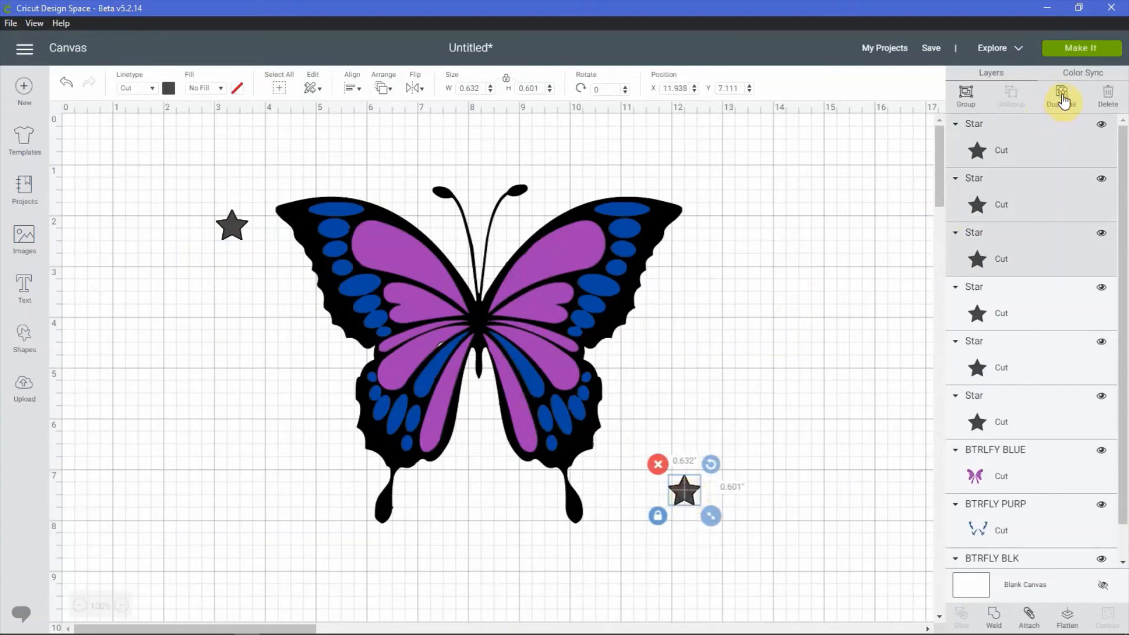
pyautogui.click(1064, 100)
pyautogui.moveTo(710, 526); pyautogui.dragTo(725, 224)
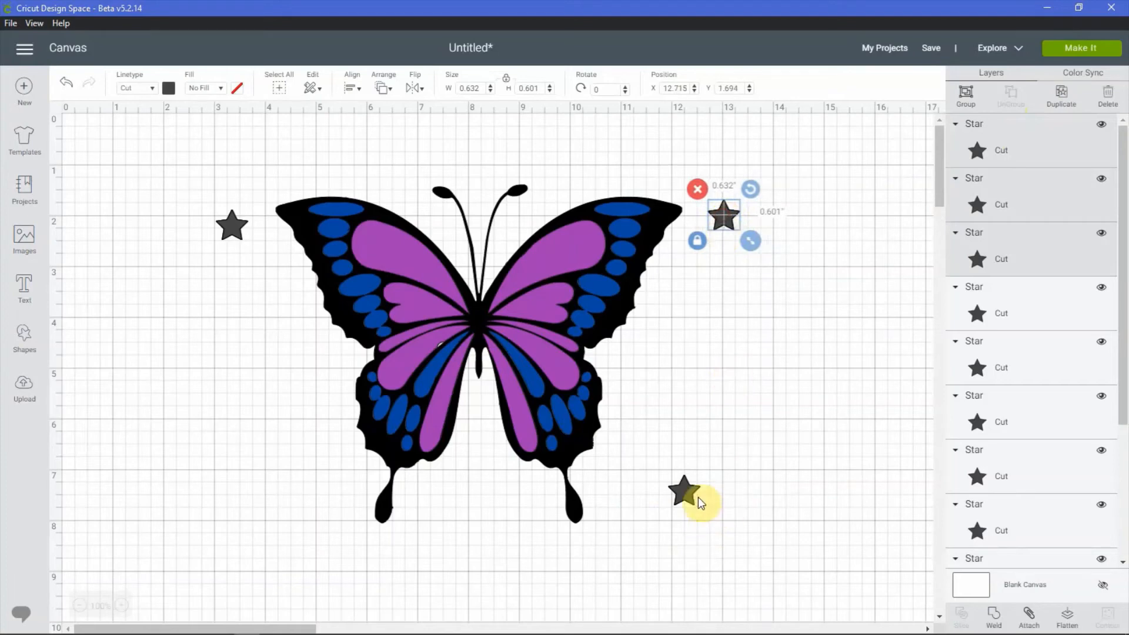
pyautogui.click(696, 496)
pyautogui.moveTo(694, 498); pyautogui.dragTo(706, 474)
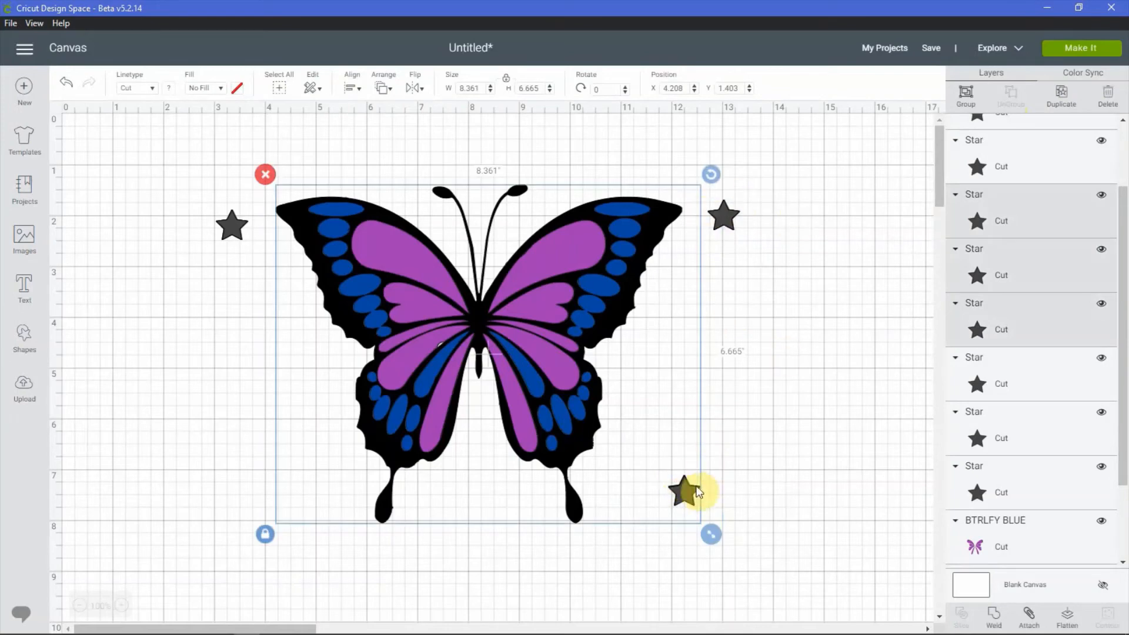
pyautogui.click(810, 306)
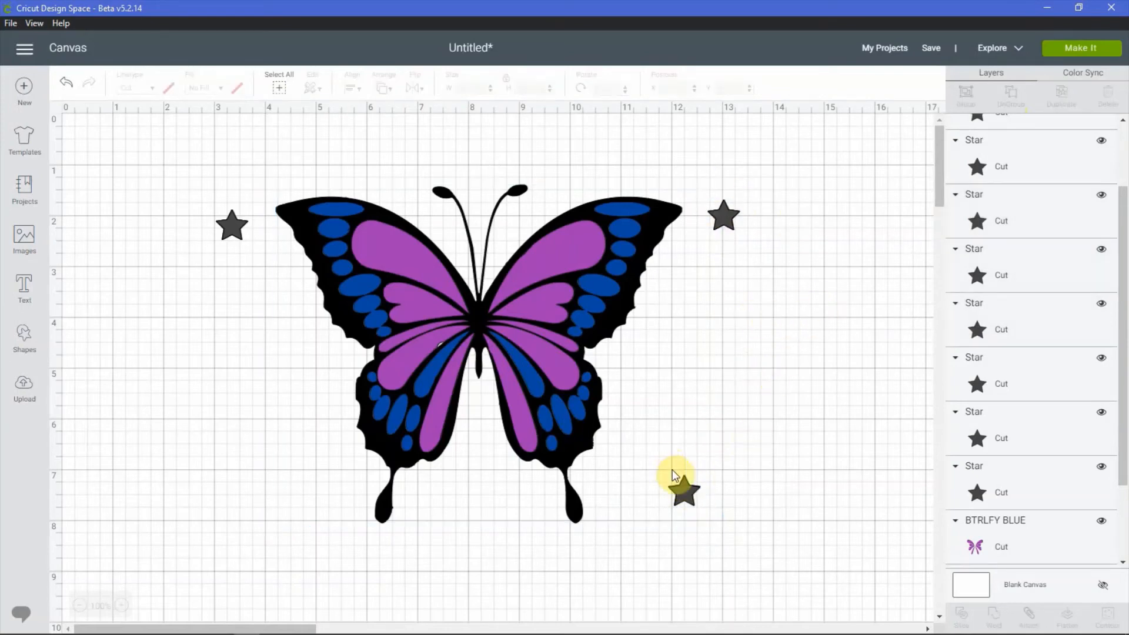
pyautogui.moveTo(676, 474)
pyautogui.mouseDown()
pyautogui.moveTo(681, 499)
pyautogui.moveTo(675, 472)
pyautogui.mouseUp()
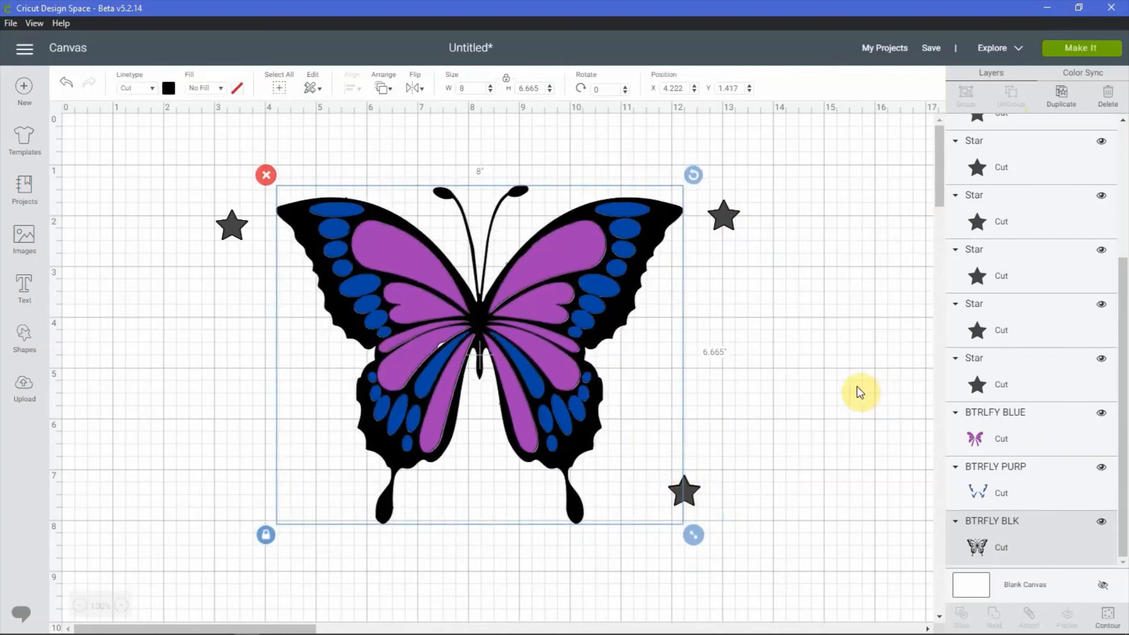
pyautogui.click(887, 227)
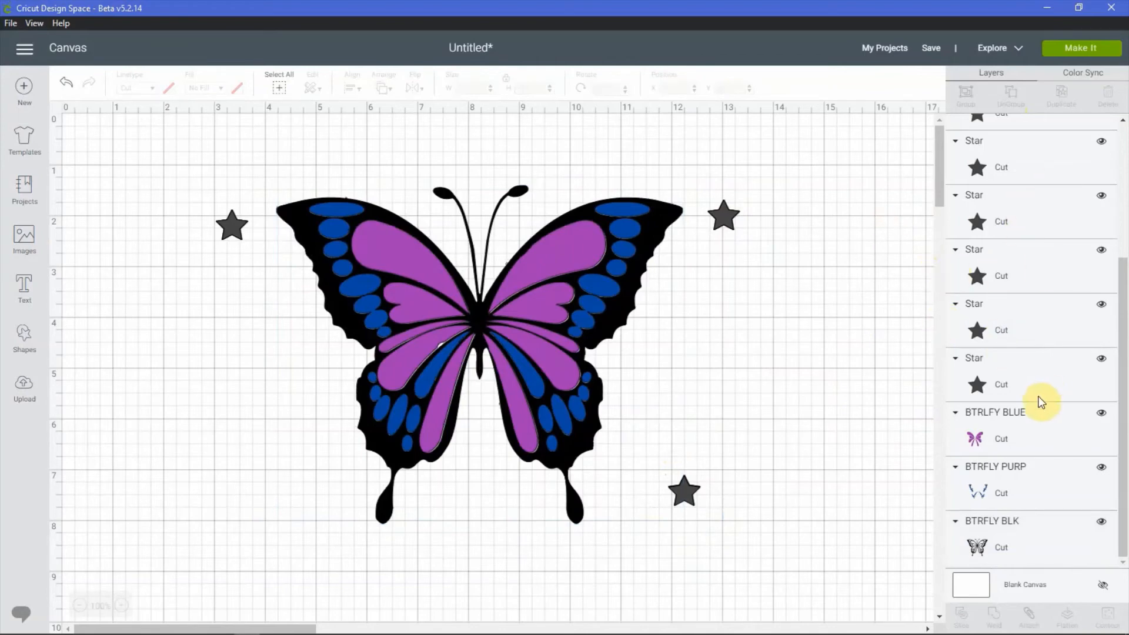
# - Recolour the three stacked stars at the butterfly's upper left black, purple and dark blue, matching the butterfly layers
pyautogui.click(1040, 374)
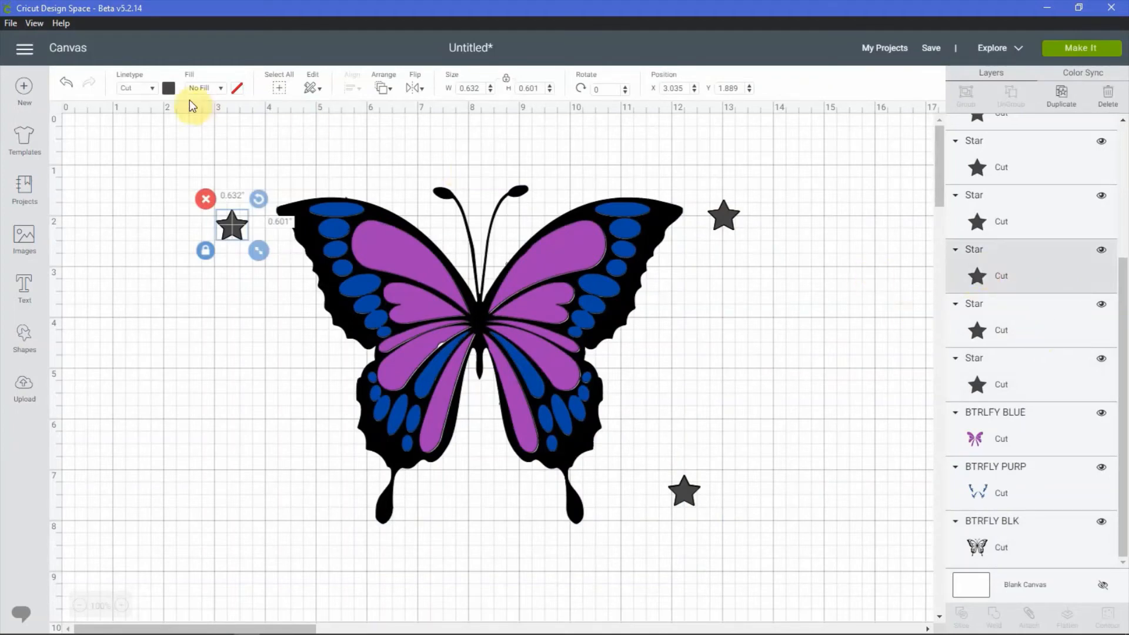
pyautogui.click(172, 88)
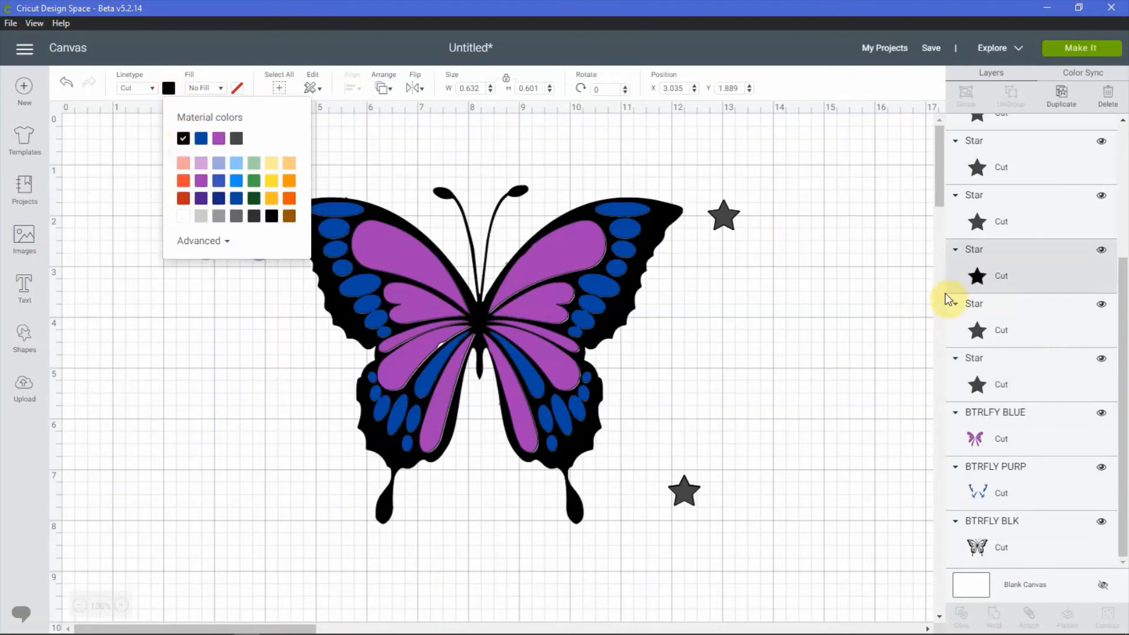
pyautogui.click(1009, 325)
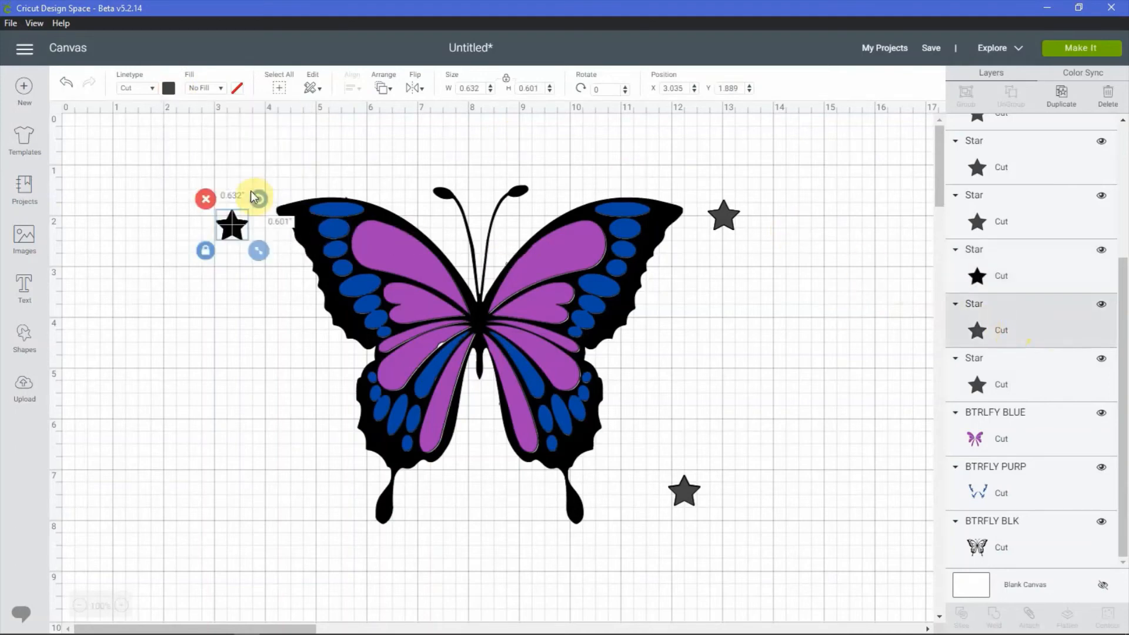
pyautogui.click(169, 90)
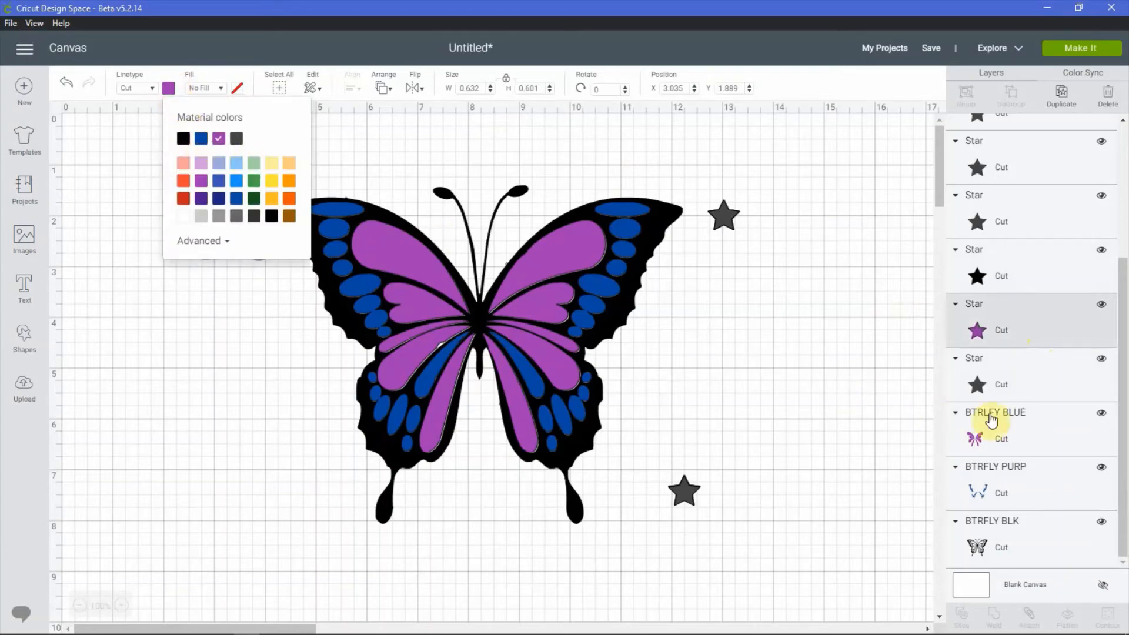
pyautogui.click(1028, 381)
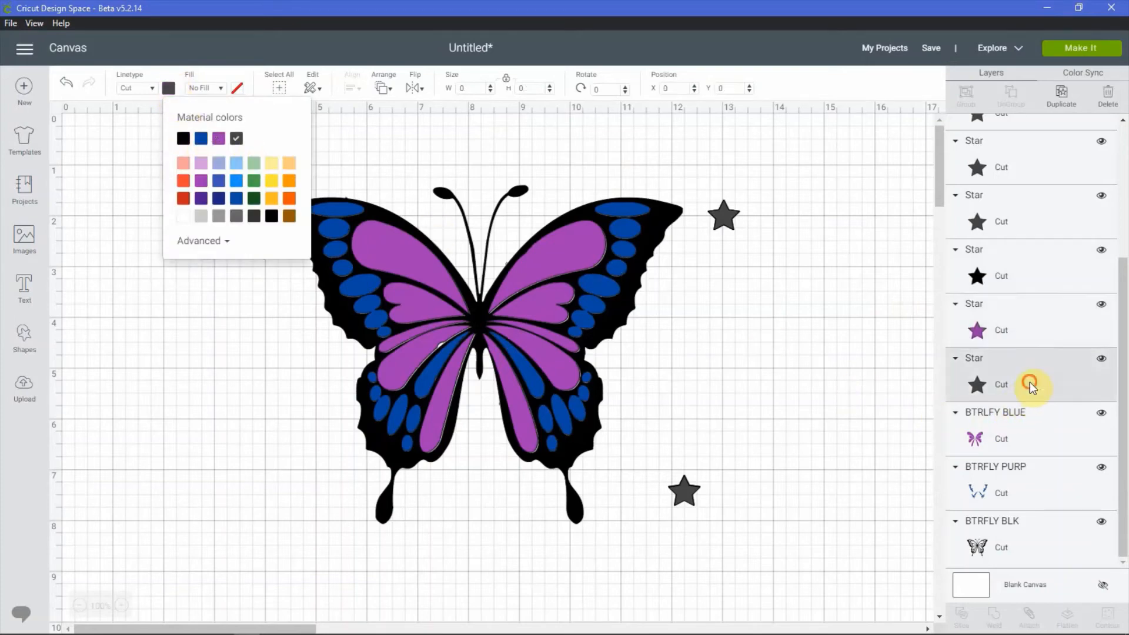
pyautogui.click(168, 88)
pyautogui.click(201, 139)
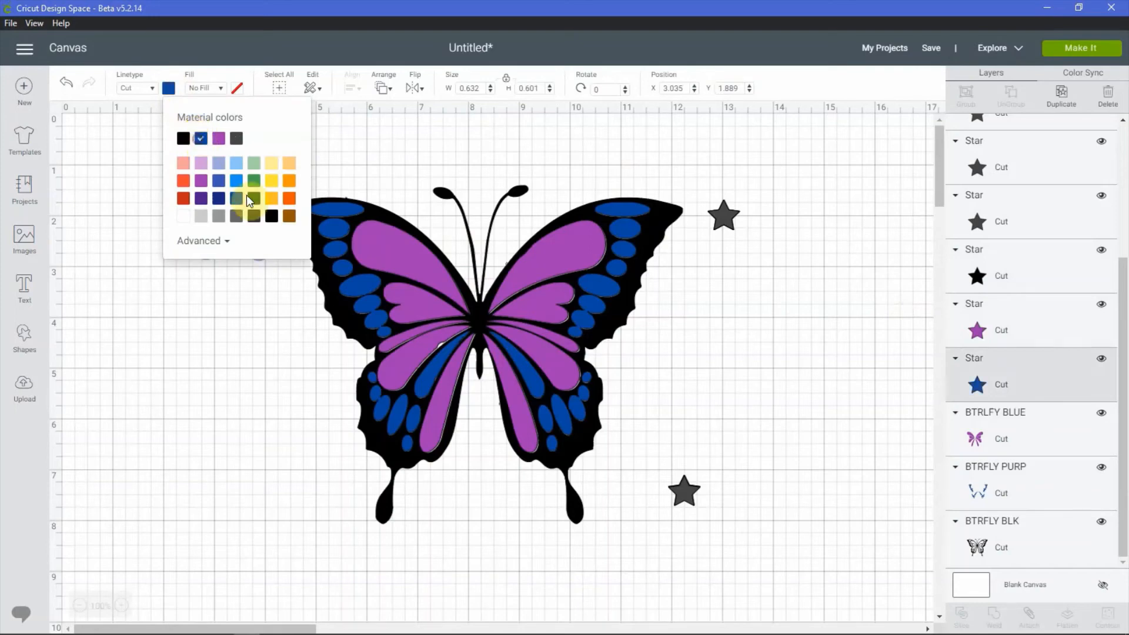
# - Delete the three grey stars beside the butterfly's upper right wing tip
pyautogui.click(872, 407)
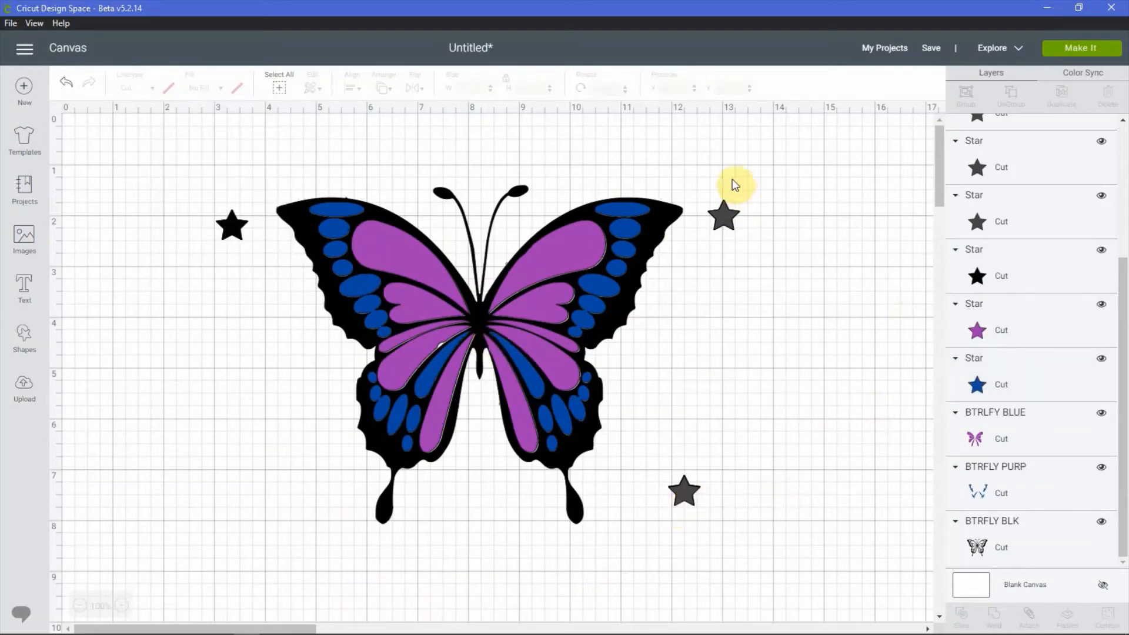
pyautogui.click(732, 219)
pyautogui.hotkey('ctrl', 'd')
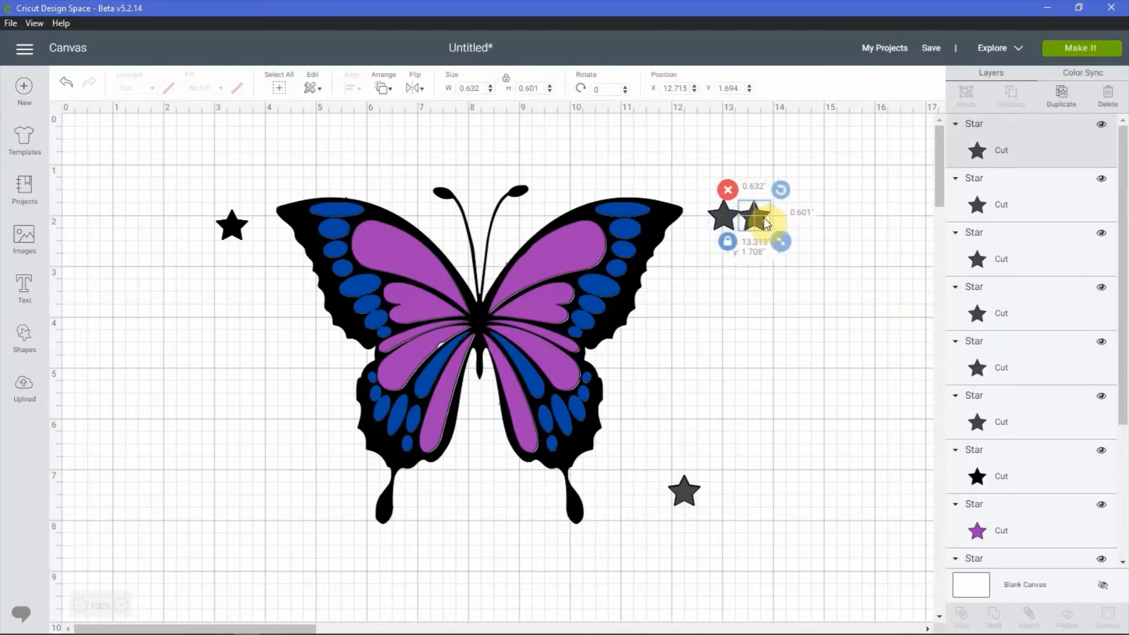
pyautogui.moveTo(725, 224); pyautogui.dragTo(747, 219)
pyautogui.click(728, 189)
pyautogui.click(766, 218)
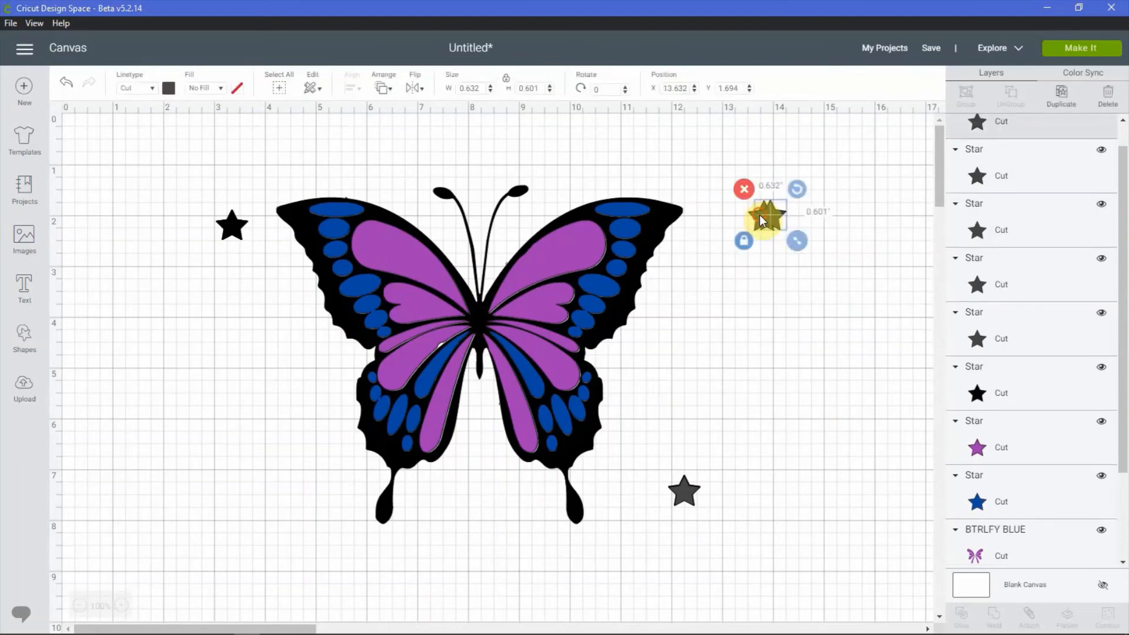
pyautogui.click(742, 190)
pyautogui.click(758, 217)
pyautogui.click(744, 190)
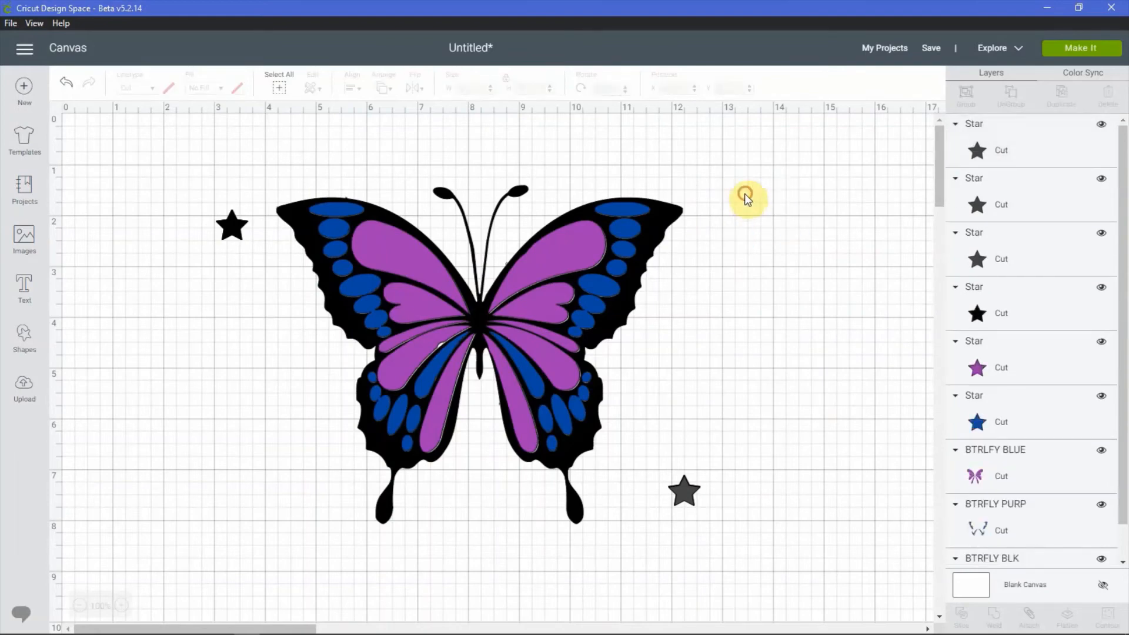
# - Delete the three grey stacked stars by the butterfly's lower right
pyautogui.click(682, 493)
pyautogui.click(659, 465)
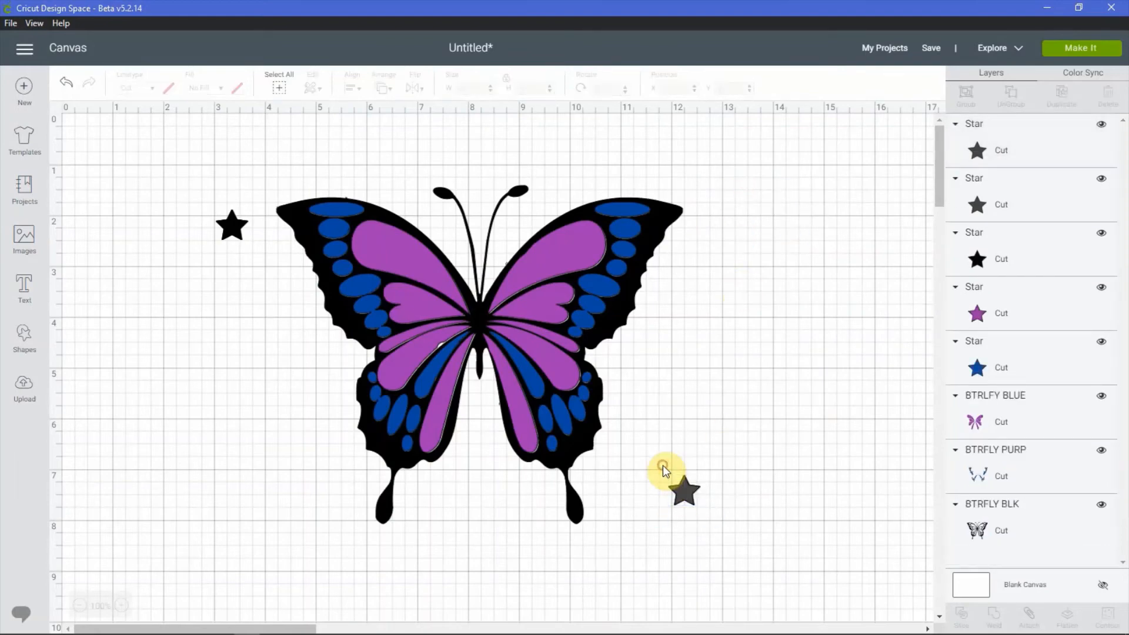
pyautogui.click(680, 492)
pyautogui.click(662, 464)
pyautogui.click(680, 492)
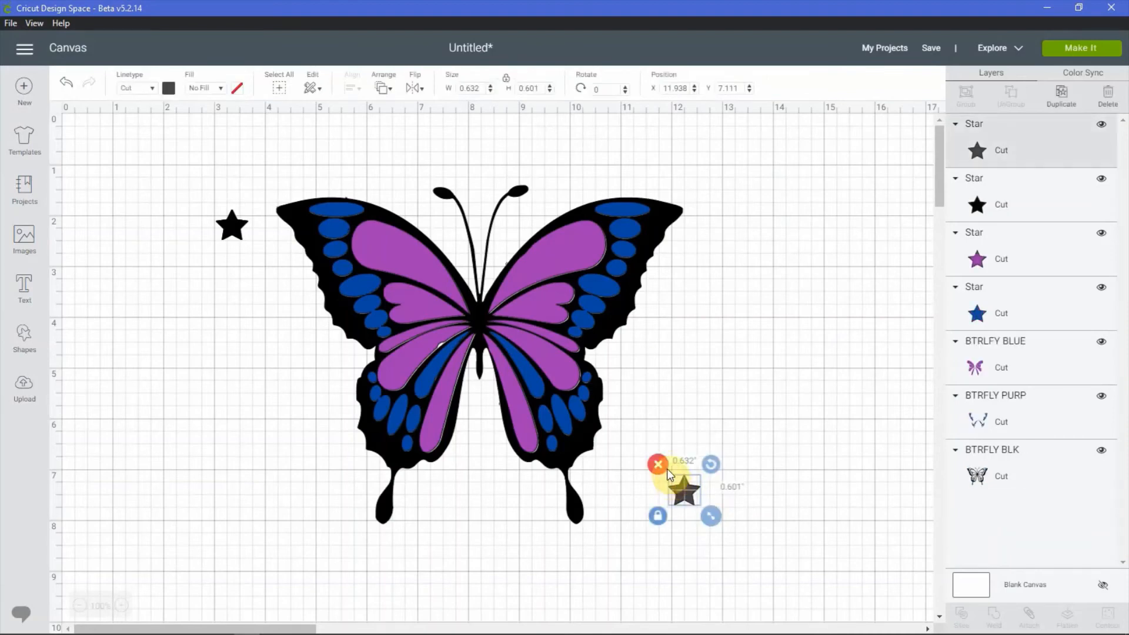
pyautogui.click(663, 465)
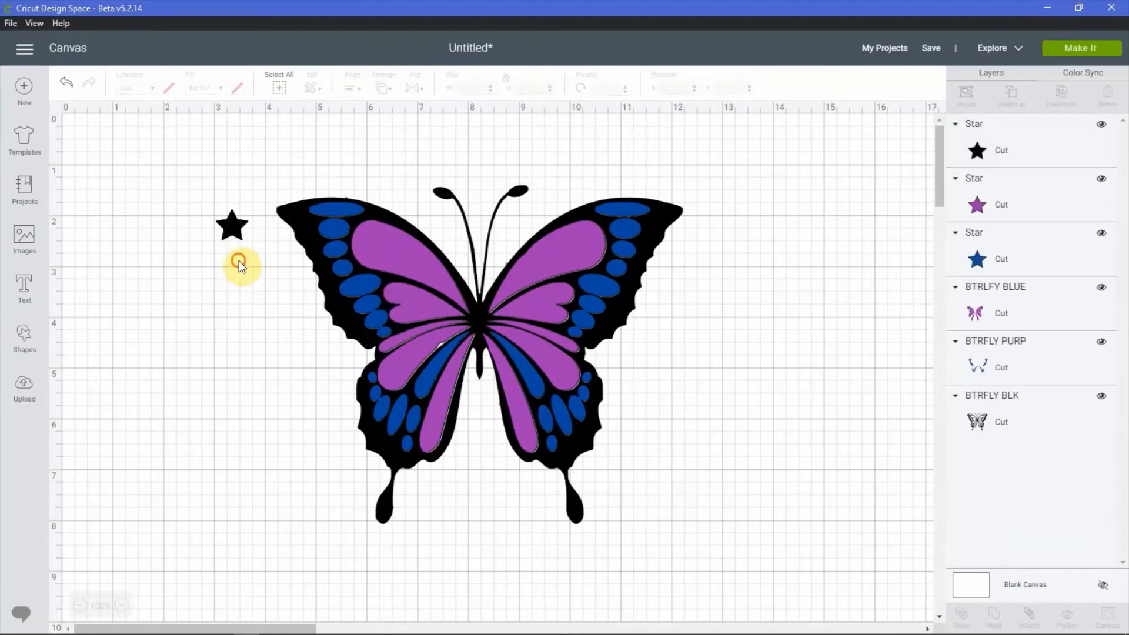
# - Duplicate the black, purple and blue star stack and place the copy beside the butterfly's lower right tail
pyautogui.click(232, 226)
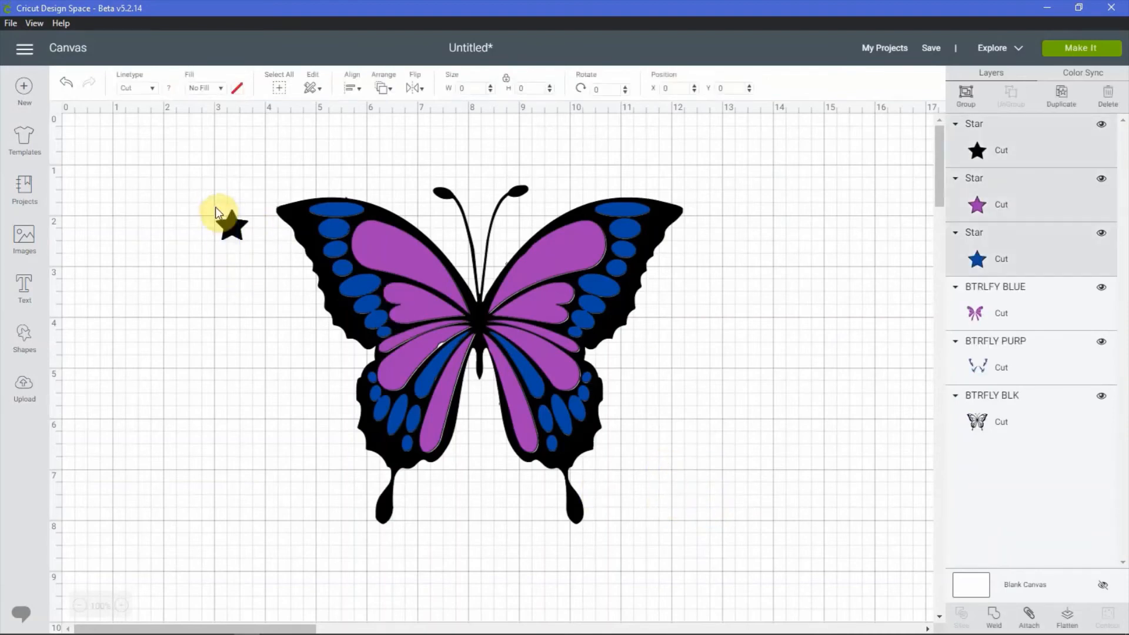
pyautogui.click(1070, 100)
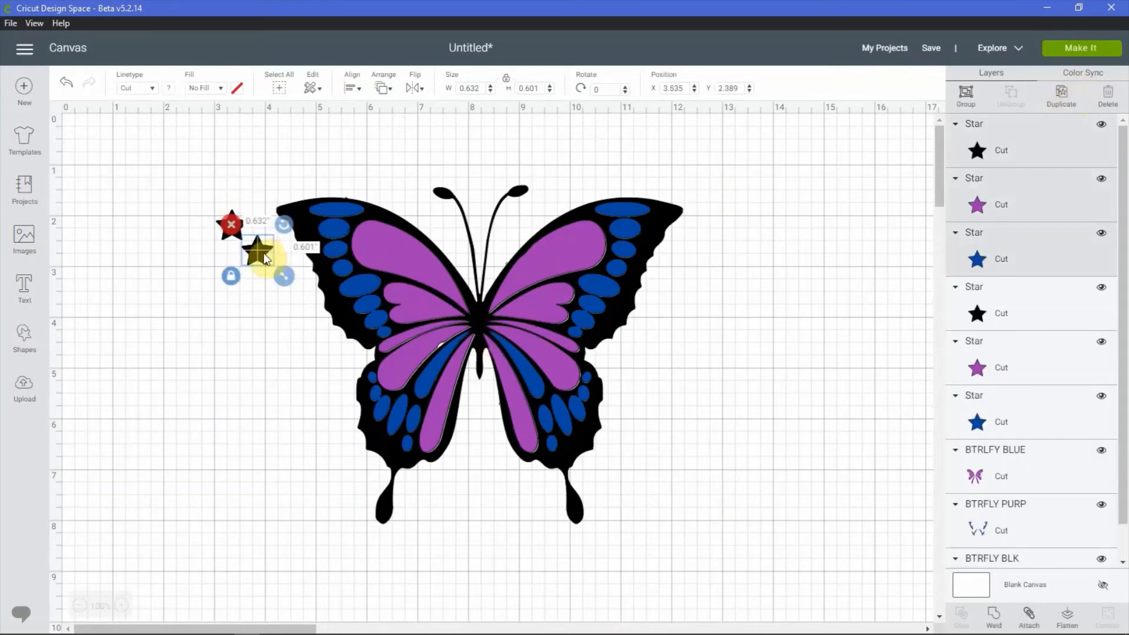
pyautogui.moveTo(256, 252); pyautogui.dragTo(701, 512)
pyautogui.moveTo(704, 517); pyautogui.dragTo(641, 513)
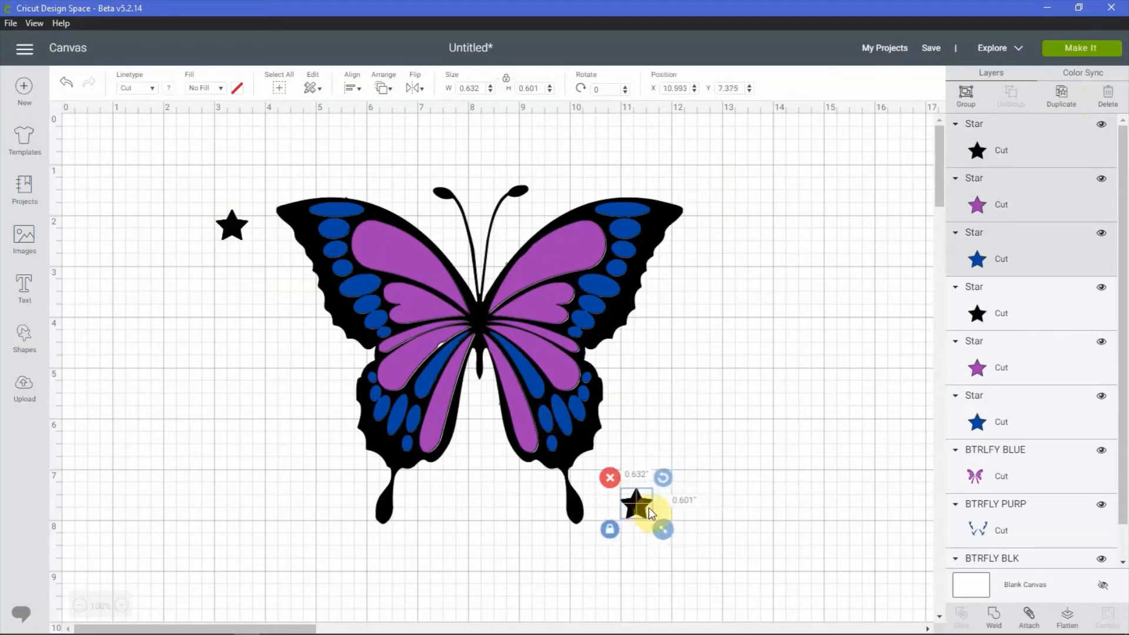
pyautogui.click(810, 413)
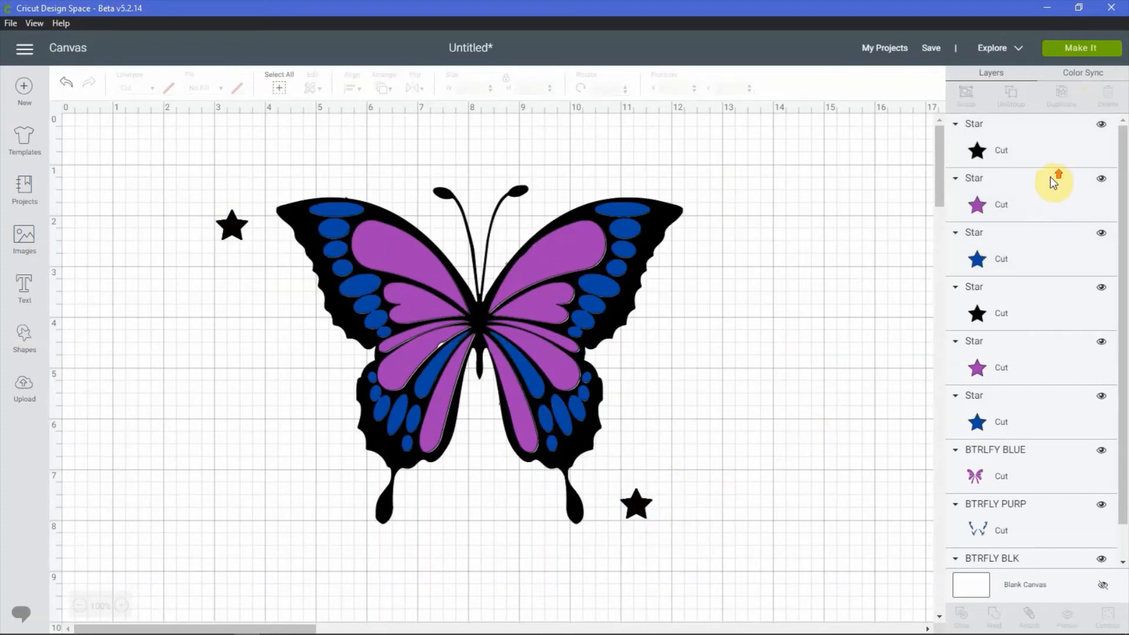
# - Nudge the purple wing layer slightly so its shapes fit inside the butterfly's black outline
pyautogui.scroll(-1, 1055, 188)
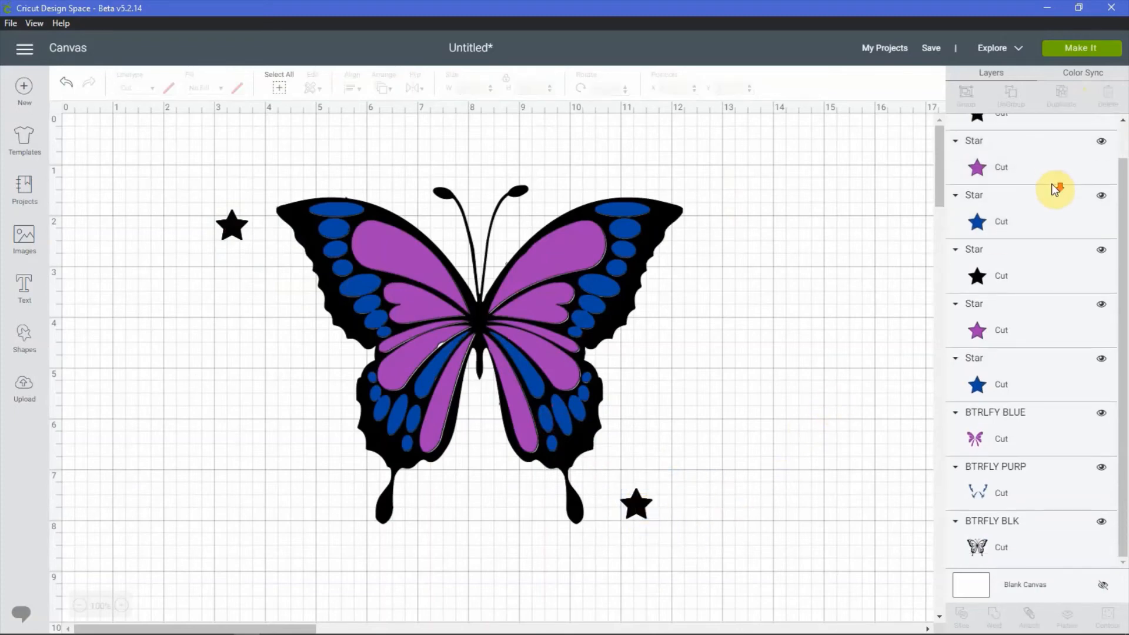
pyautogui.click(1033, 437)
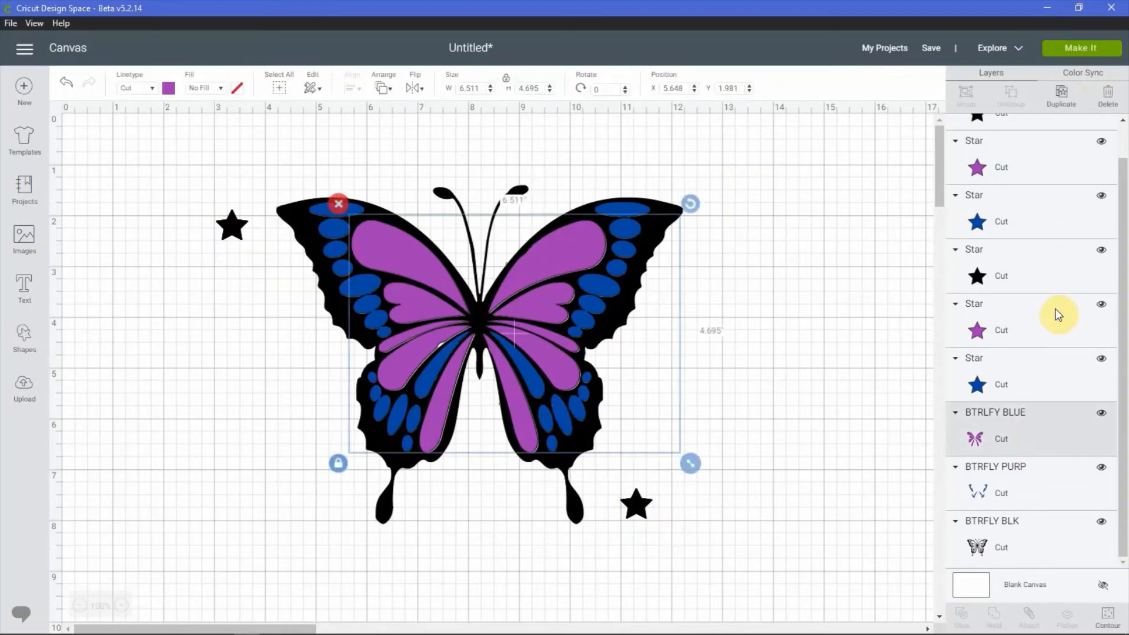
pyautogui.click(1036, 333)
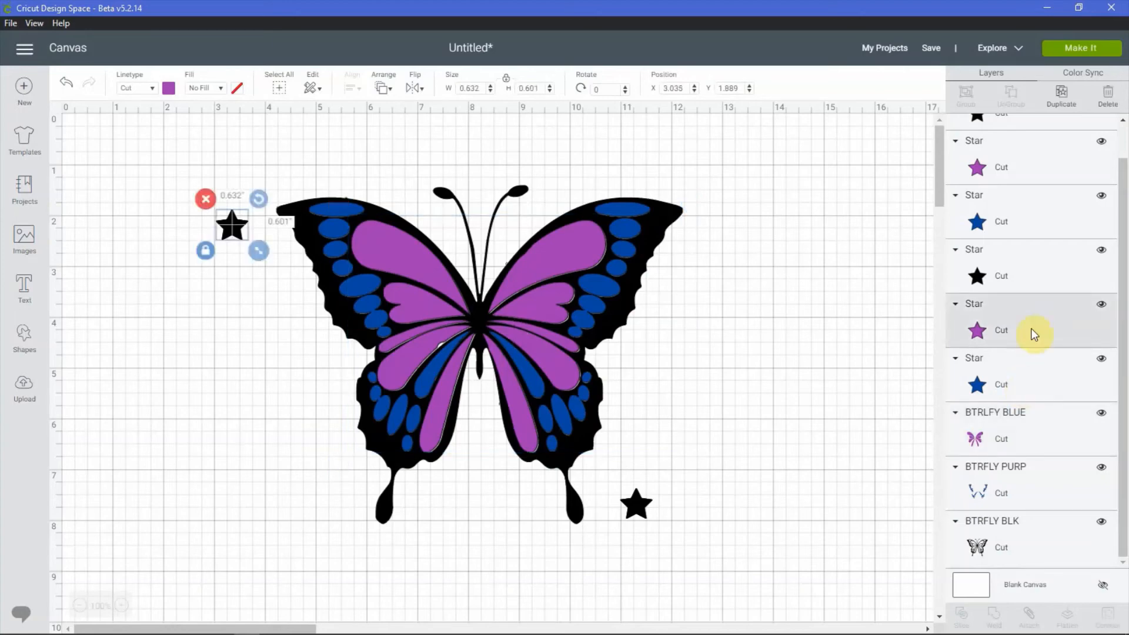
pyautogui.click(715, 371)
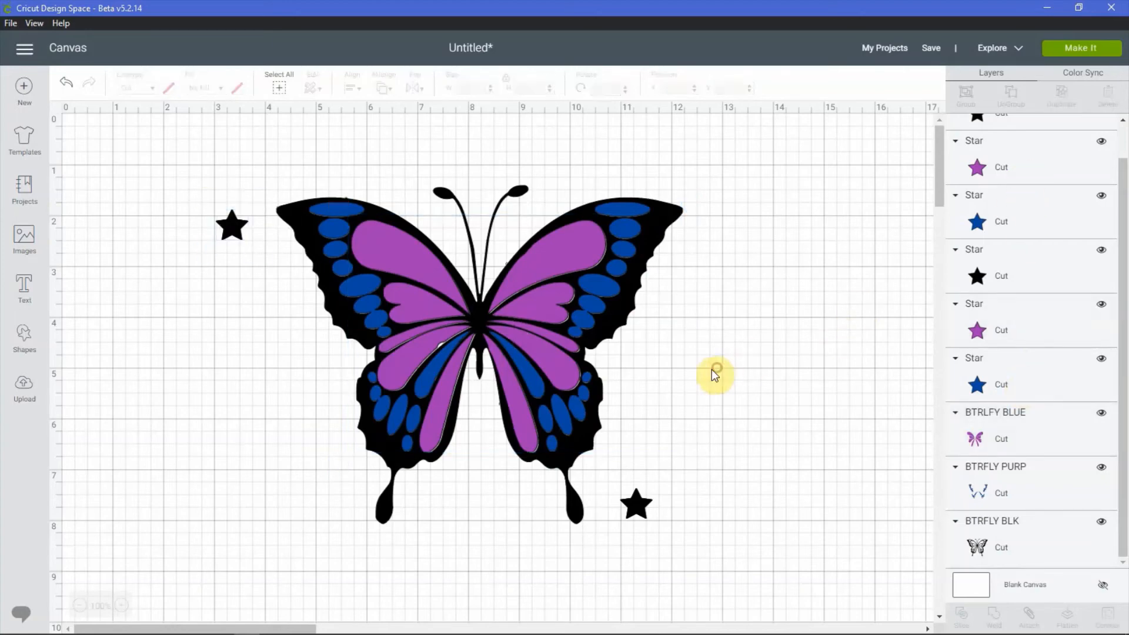
pyautogui.click(525, 288)
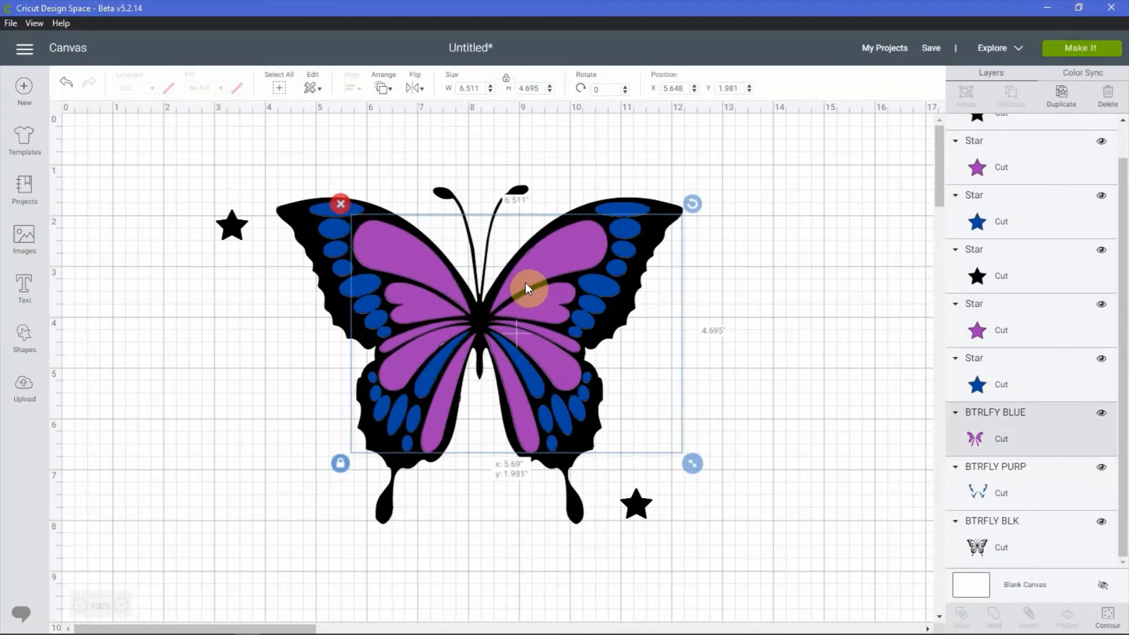
pyautogui.moveTo(524, 282); pyautogui.dragTo(523, 283)
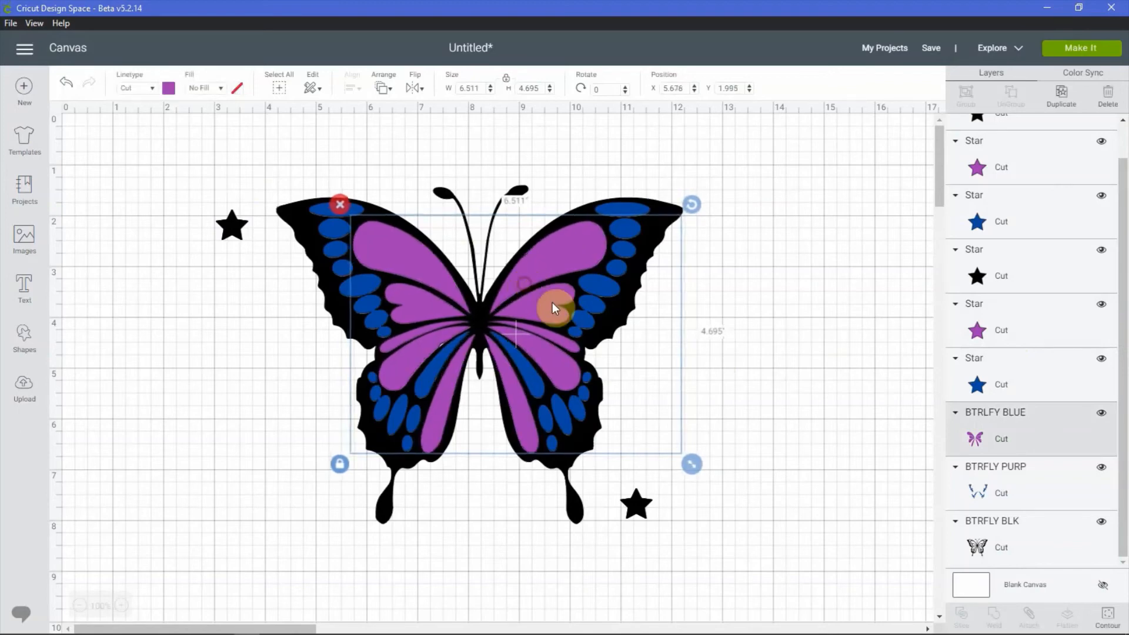
pyautogui.click(881, 289)
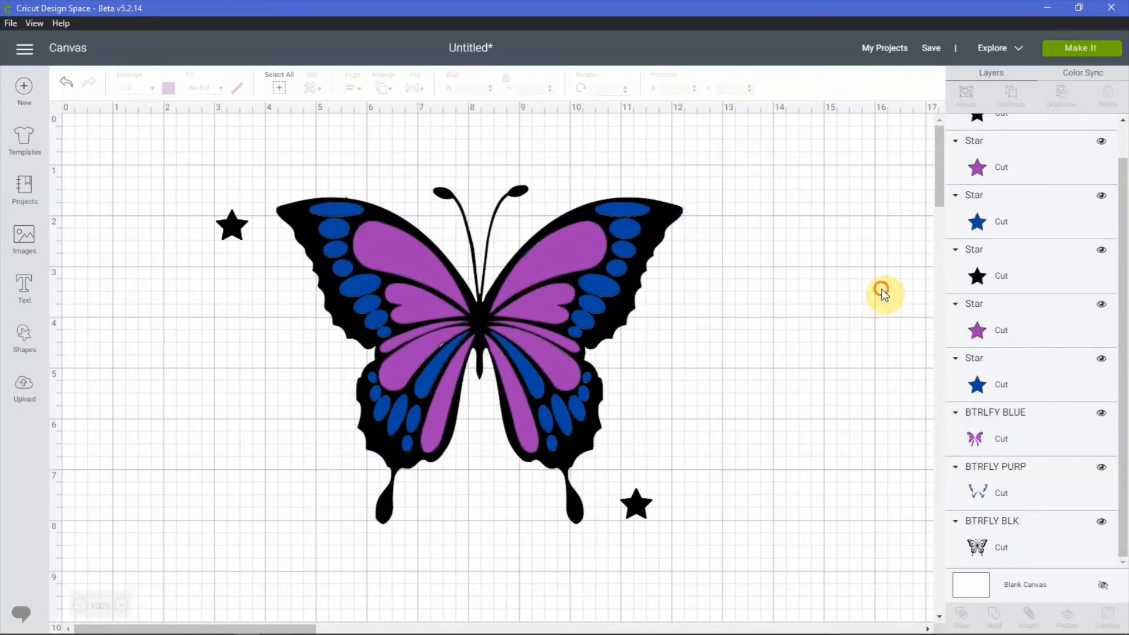
# - Hide the black and blue stars and the BTRFLY PURP and BTRFLY BLK layers, leaving only the purple pieces shown
pyautogui.click(1101, 196)
pyautogui.click(1102, 250)
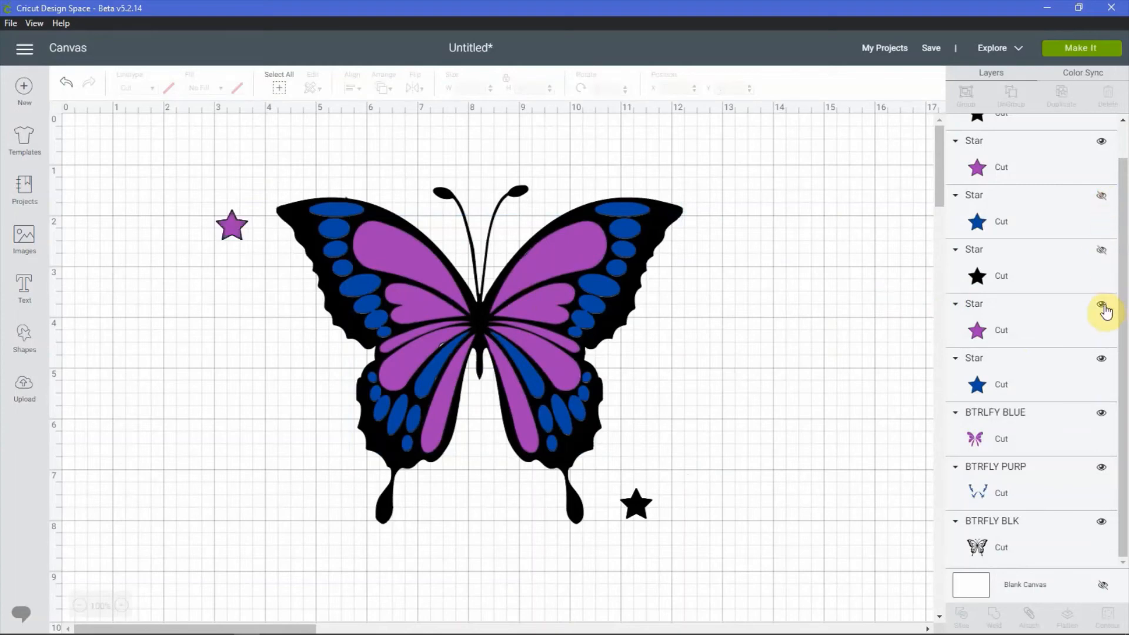
pyautogui.click(1102, 360)
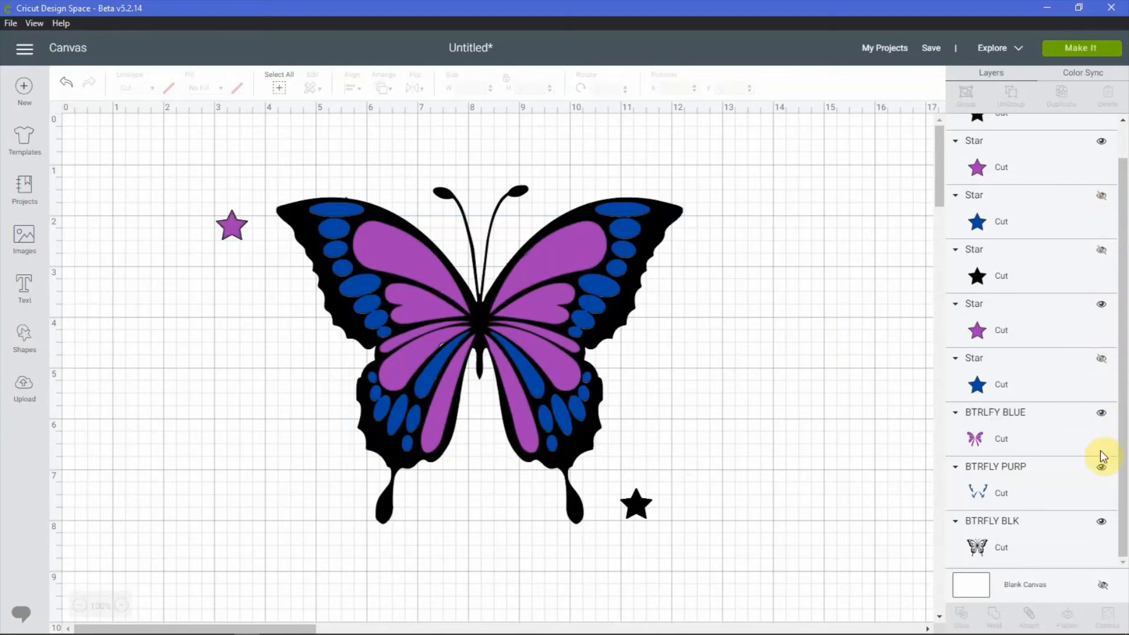
pyautogui.click(1102, 469)
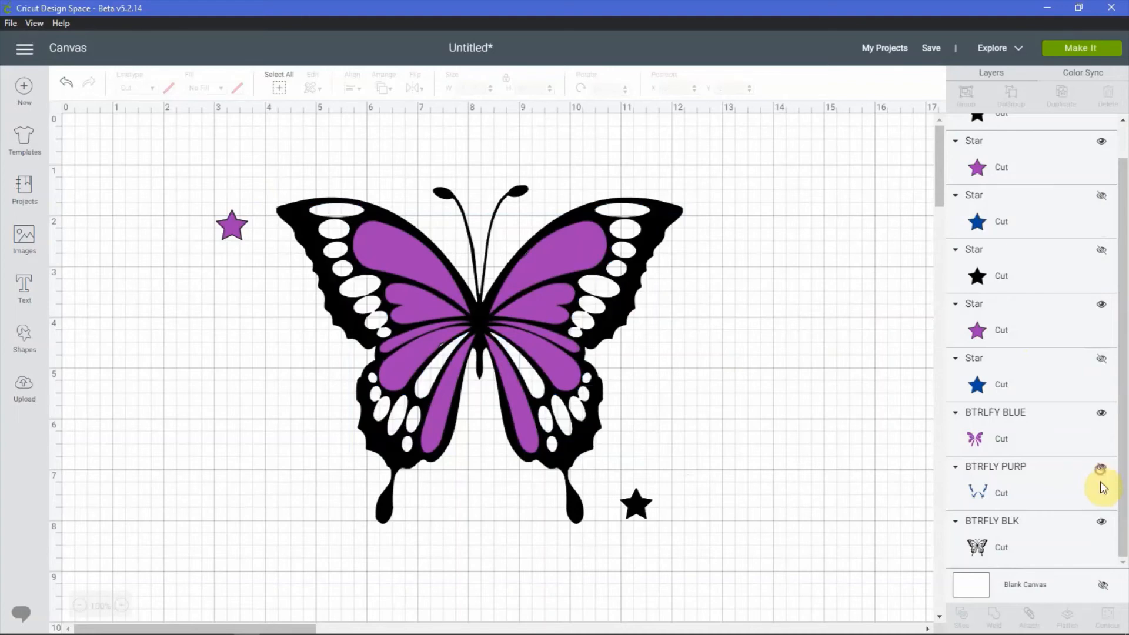
pyautogui.click(1101, 522)
pyautogui.scroll(1, 1102, 302)
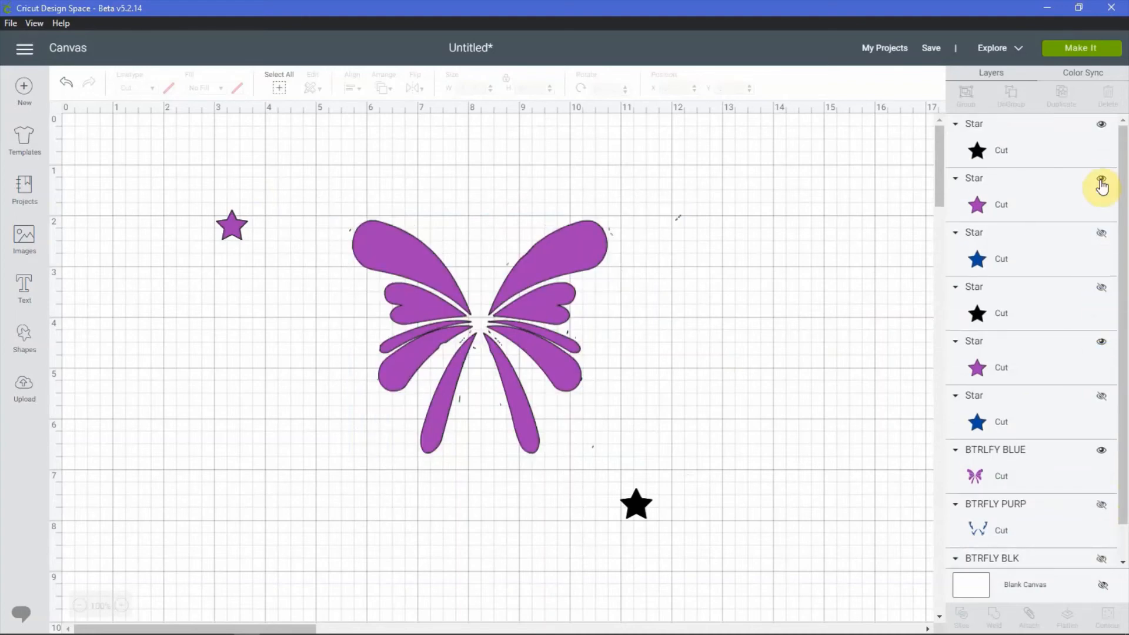
pyautogui.click(1104, 126)
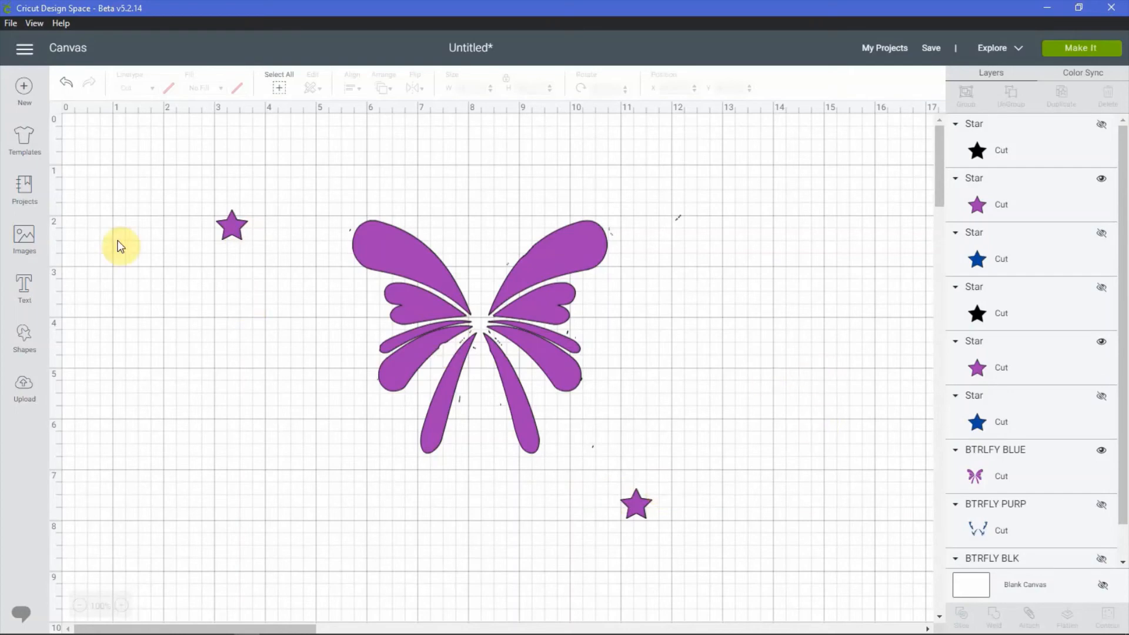
# - Attach the two purple stars to the purple butterfly layer and collapse the attached set
pyautogui.moveTo(165, 170); pyautogui.dragTo(713, 552)
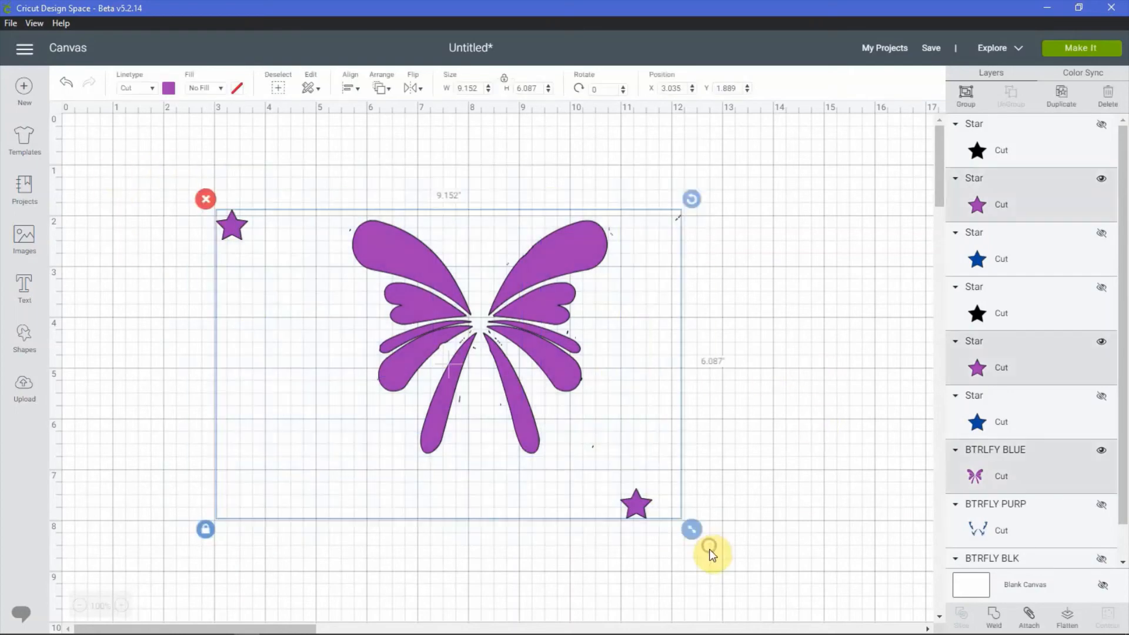
pyautogui.click(1031, 618)
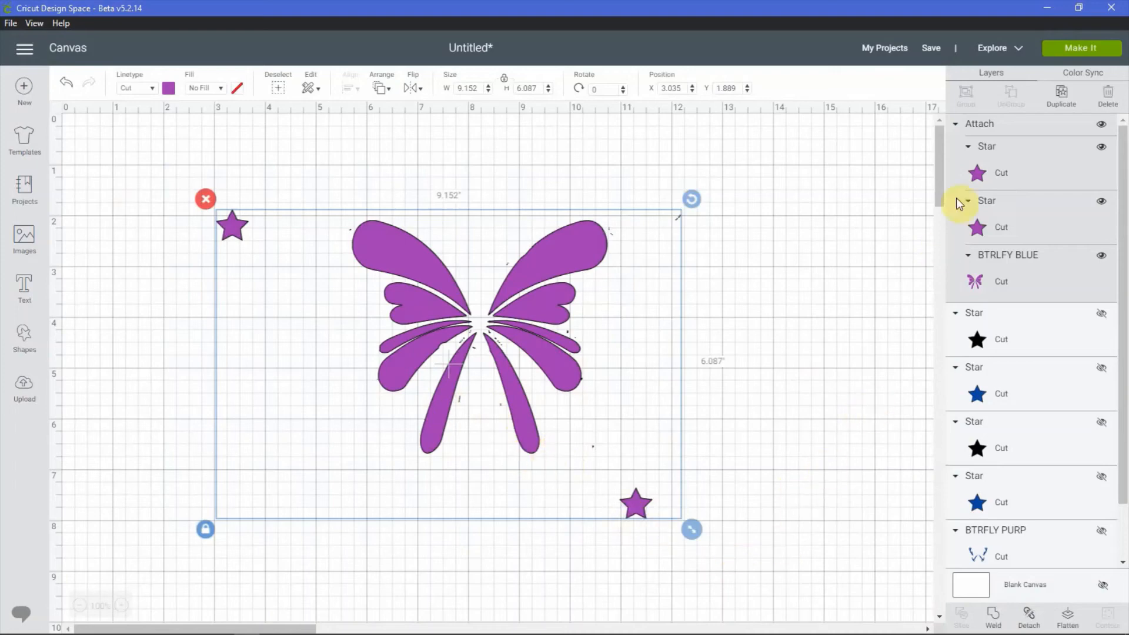
pyautogui.click(956, 124)
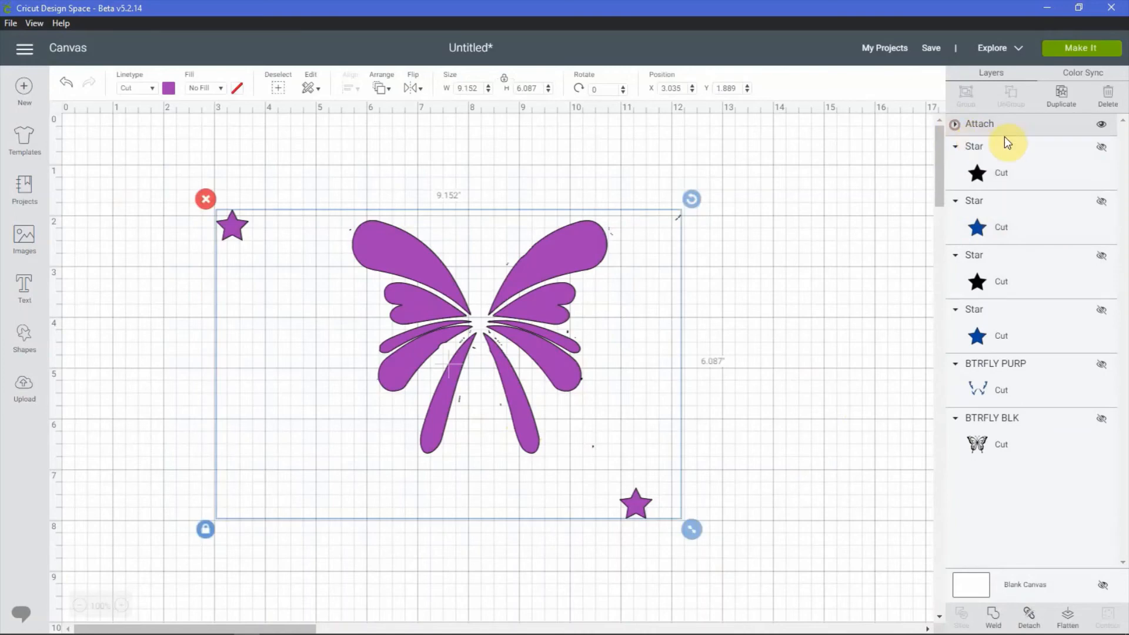
# - Hide the attached purple set and show both black stars and the BTRFLY BLK layer
pyautogui.click(1101, 126)
pyautogui.click(1101, 148)
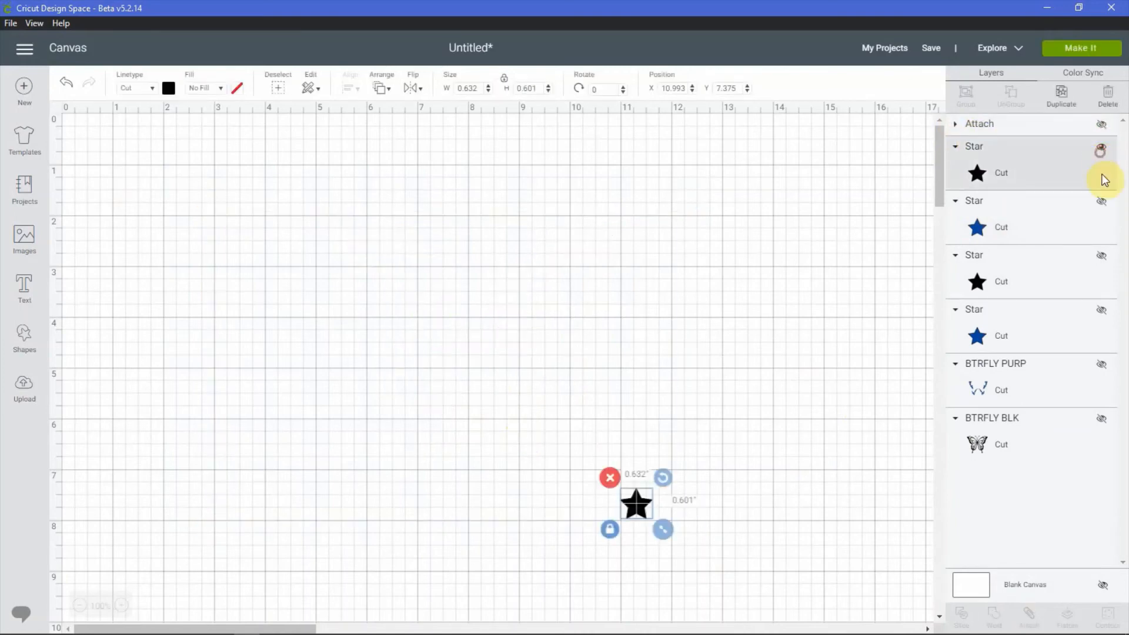
pyautogui.click(1102, 256)
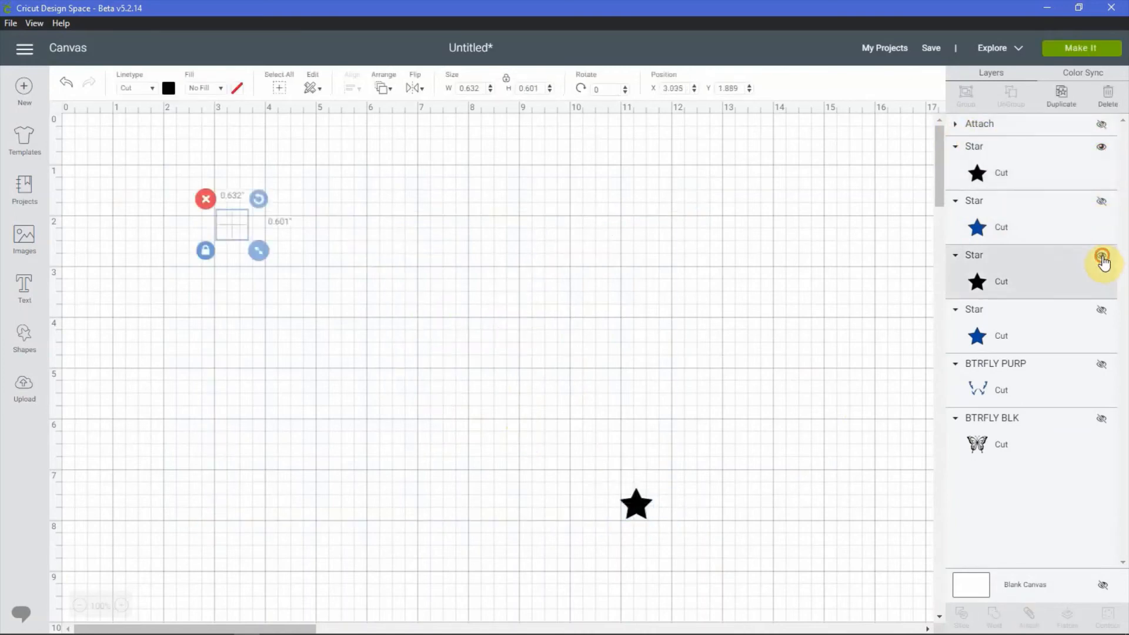
pyautogui.click(1101, 421)
pyautogui.click(788, 587)
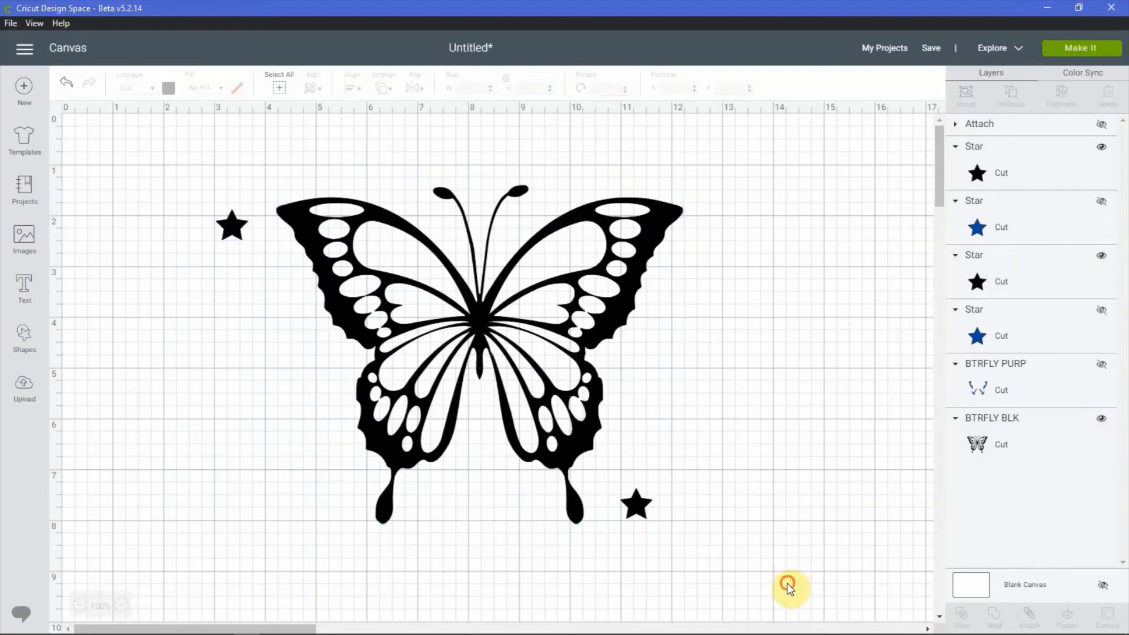
# - Attach the two black stars to the black butterfly layer and collapse the attached set
pyautogui.moveTo(789, 587); pyautogui.dragTo(171, 166)
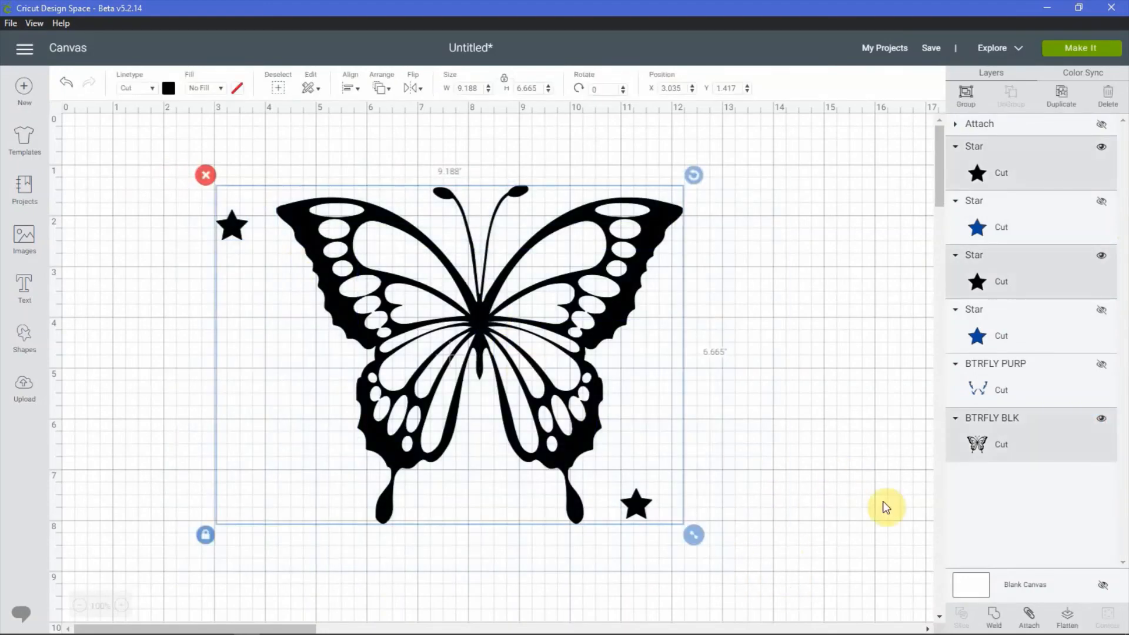
pyautogui.click(1032, 617)
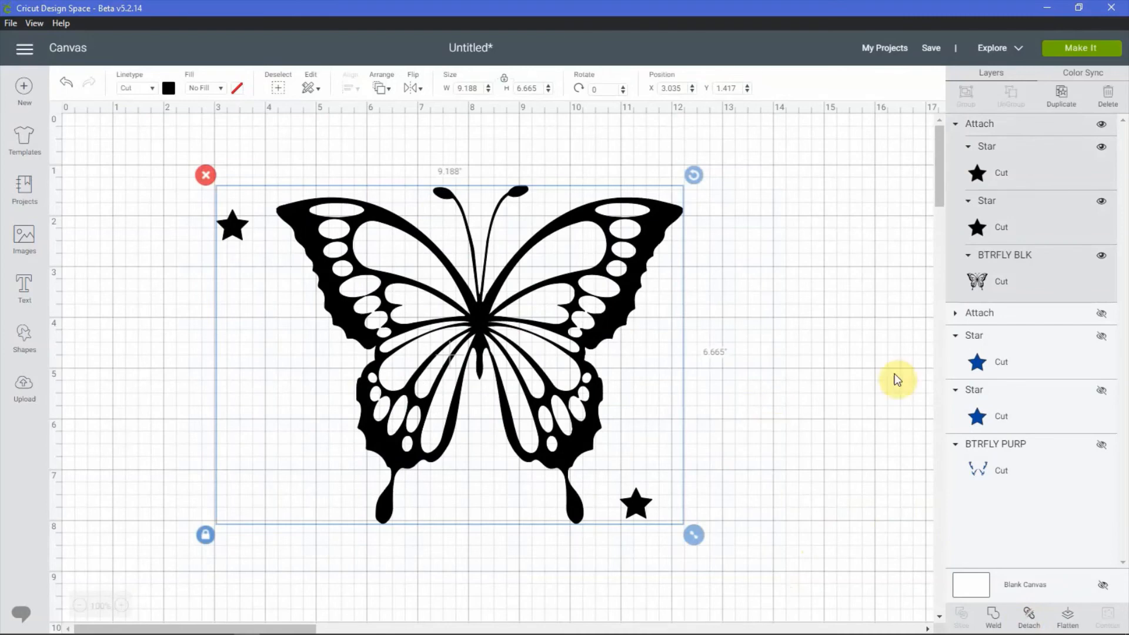
pyautogui.click(955, 125)
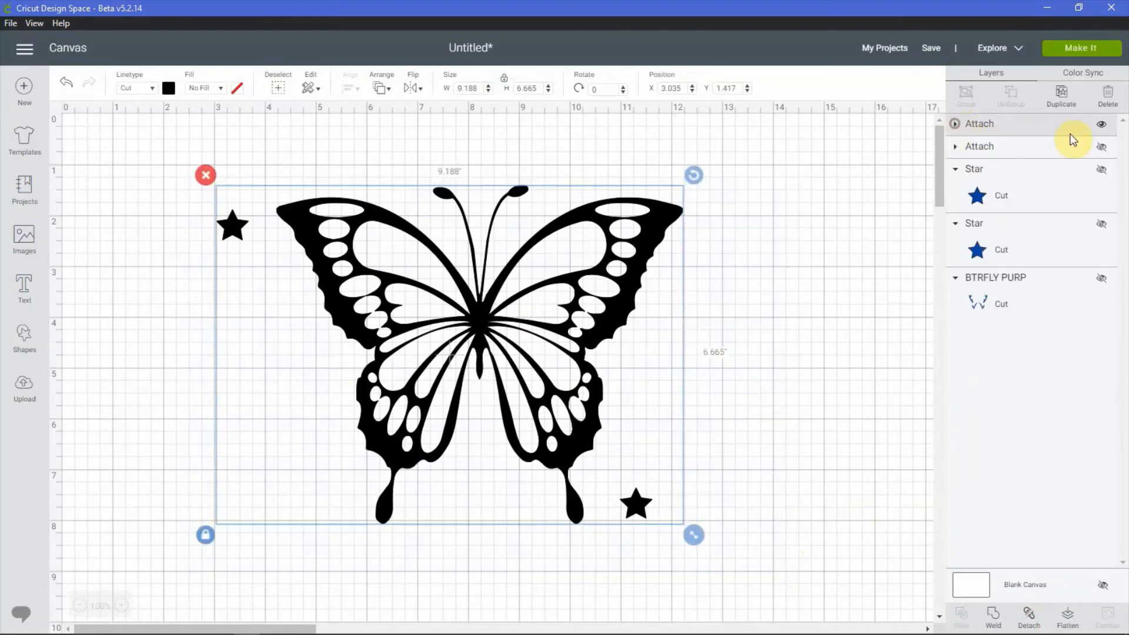
# - Hide the attached black set and show both blue stars and the BTRFLY PURP layer
pyautogui.click(1100, 126)
pyautogui.click(1102, 171)
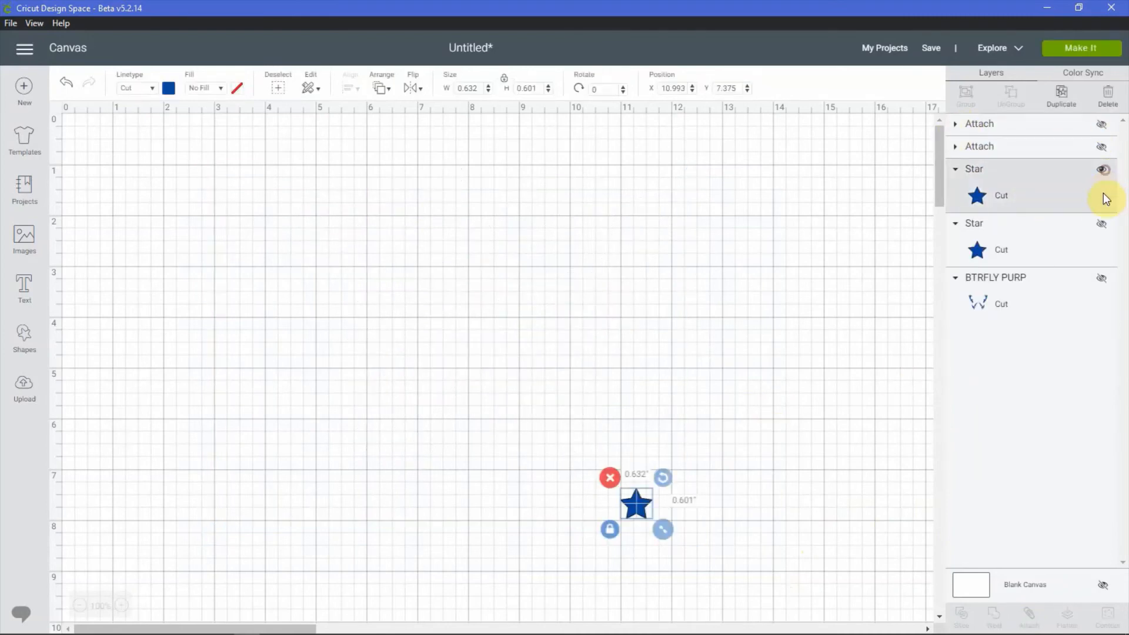
pyautogui.click(1102, 224)
pyautogui.click(1101, 278)
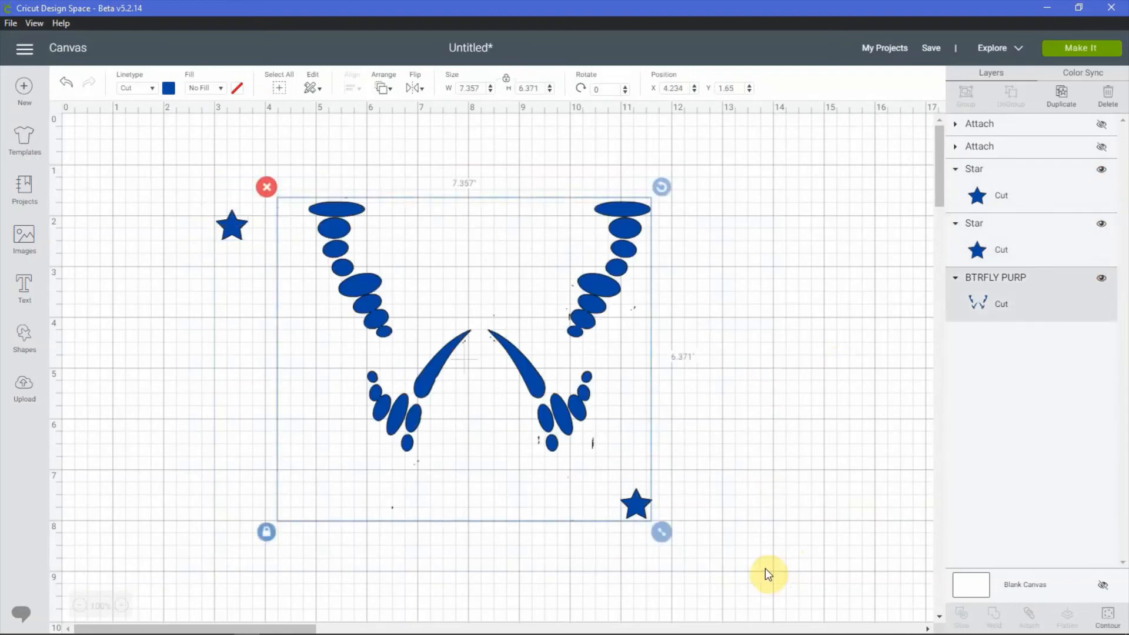
# - Attach the two blue stars to the blue butterfly layer and collapse the attached set
pyautogui.moveTo(769, 579); pyautogui.dragTo(224, 219)
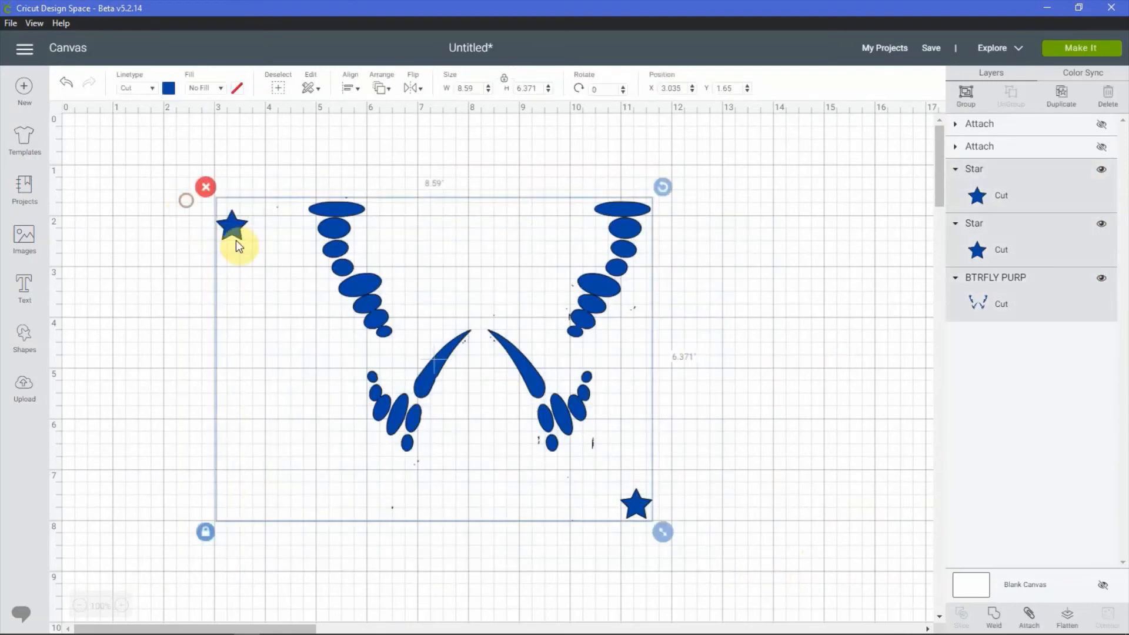
pyautogui.click(1029, 617)
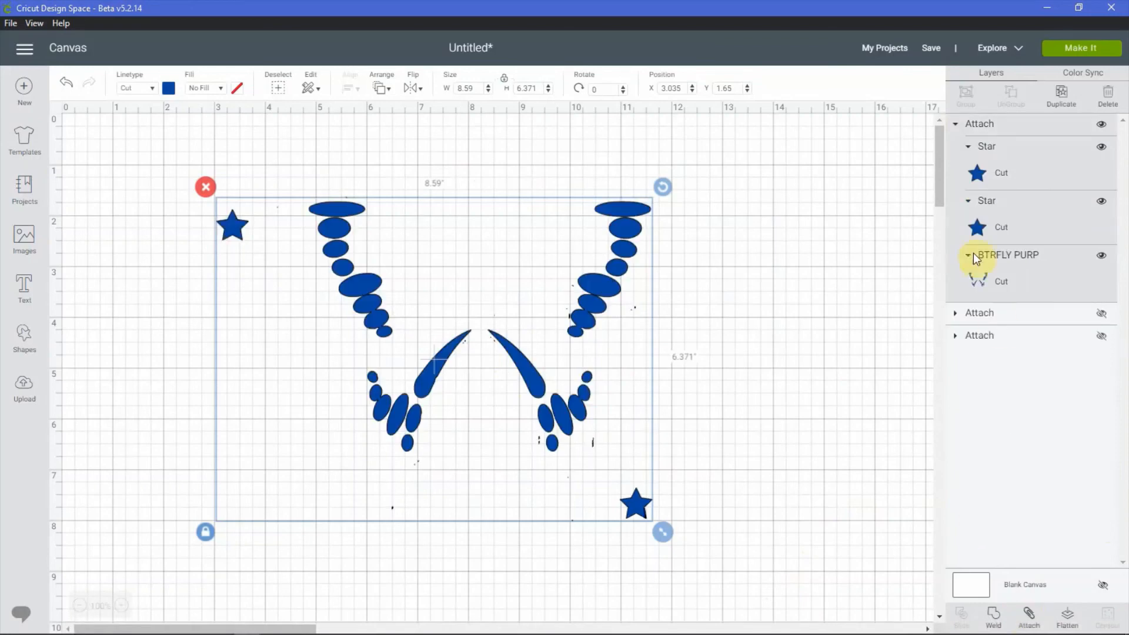
pyautogui.click(956, 123)
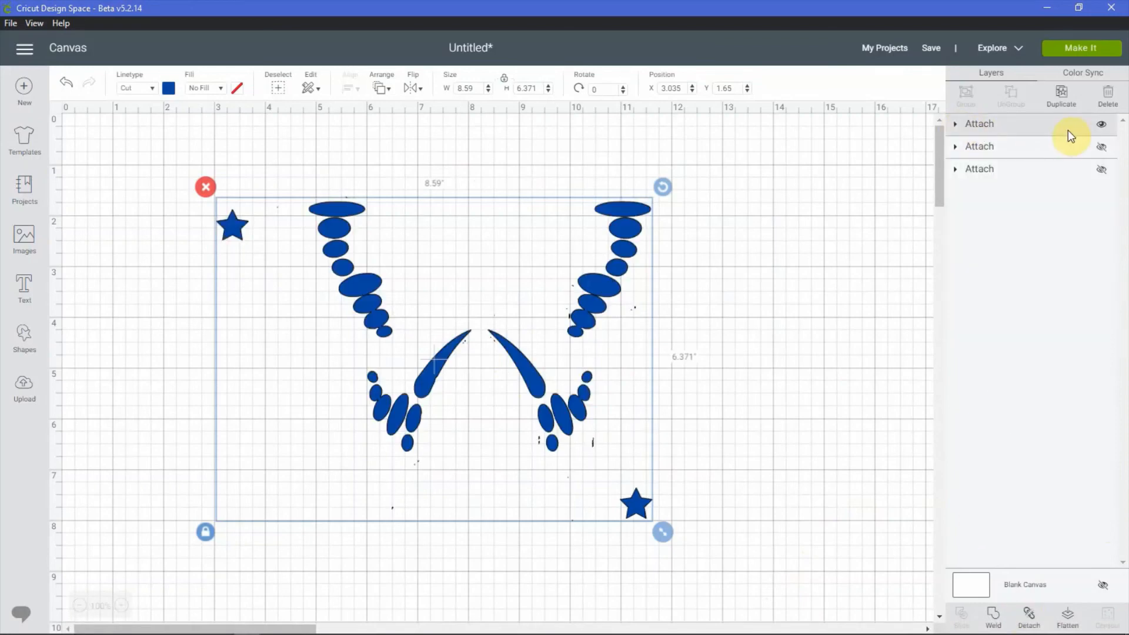
# - Show the hidden black and purple attached sets together with the blue set and clear the selection
pyautogui.click(1102, 148)
pyautogui.click(1102, 170)
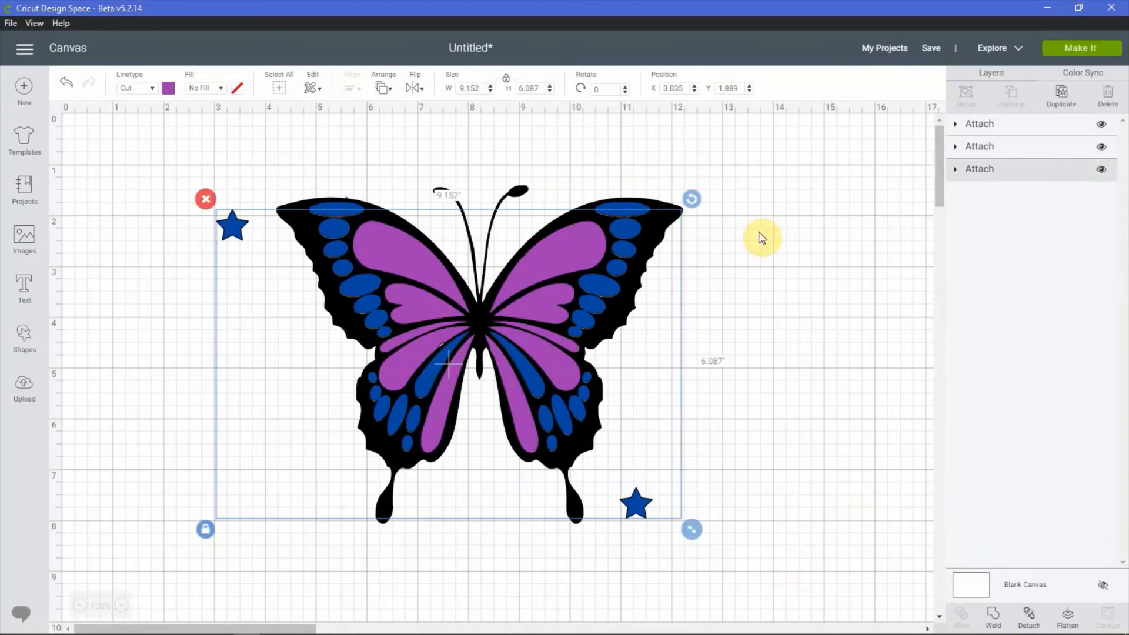
pyautogui.click(864, 355)
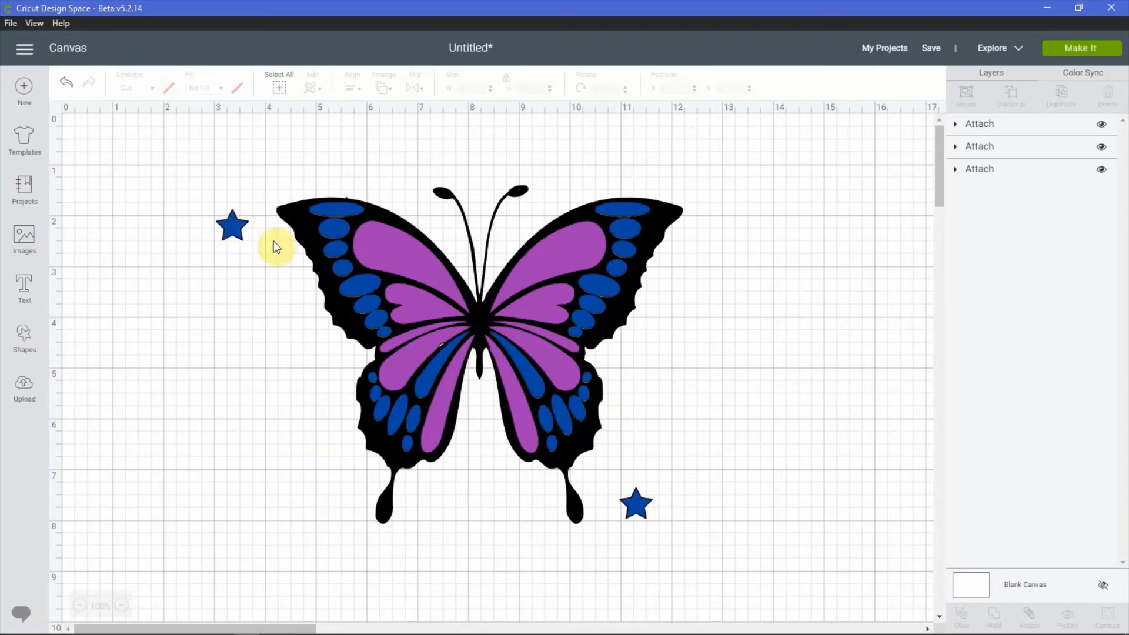
# - Send the attached black butterfly set to the back of the layer order and deselect it
pyautogui.click(229, 234)
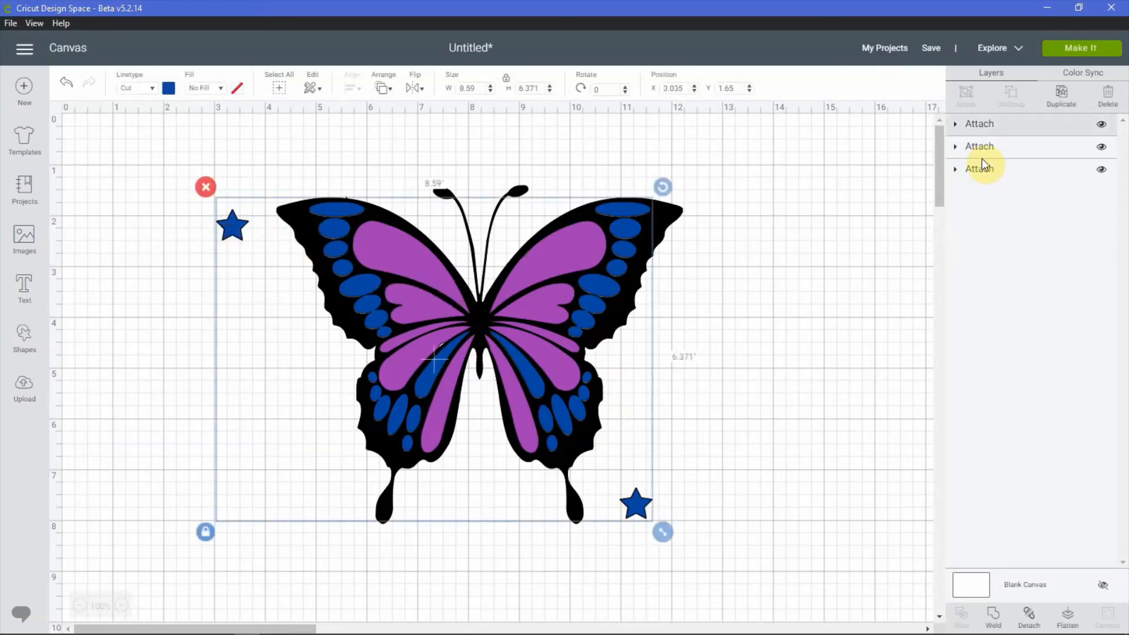
pyautogui.click(1018, 147)
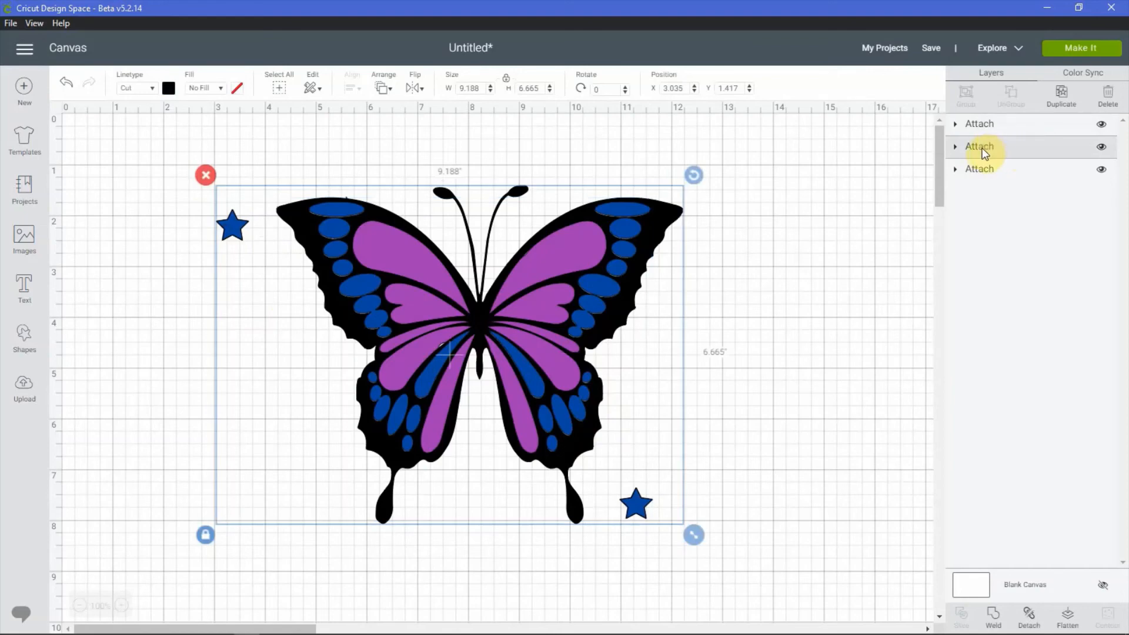
pyautogui.click(956, 147)
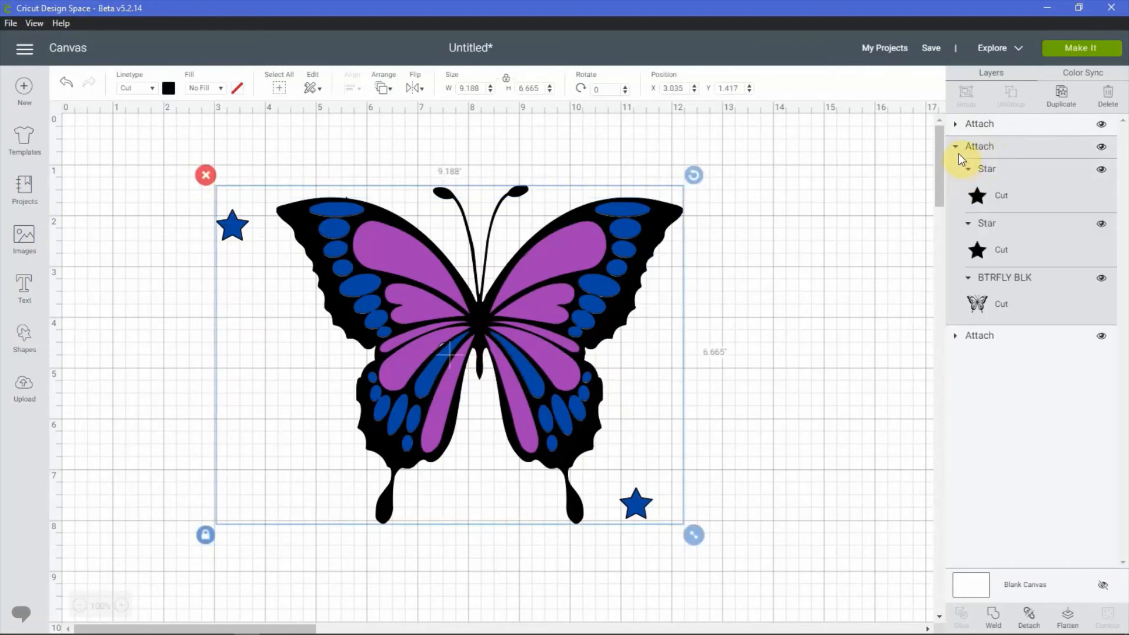
pyautogui.click(959, 149)
pyautogui.click(396, 91)
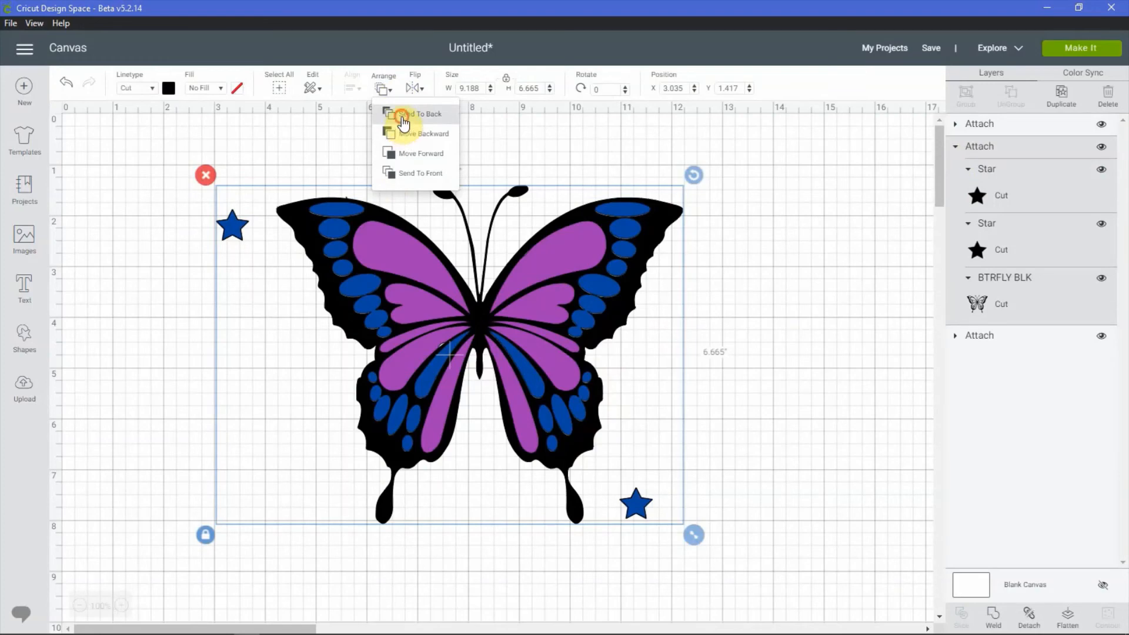
pyautogui.click(401, 115)
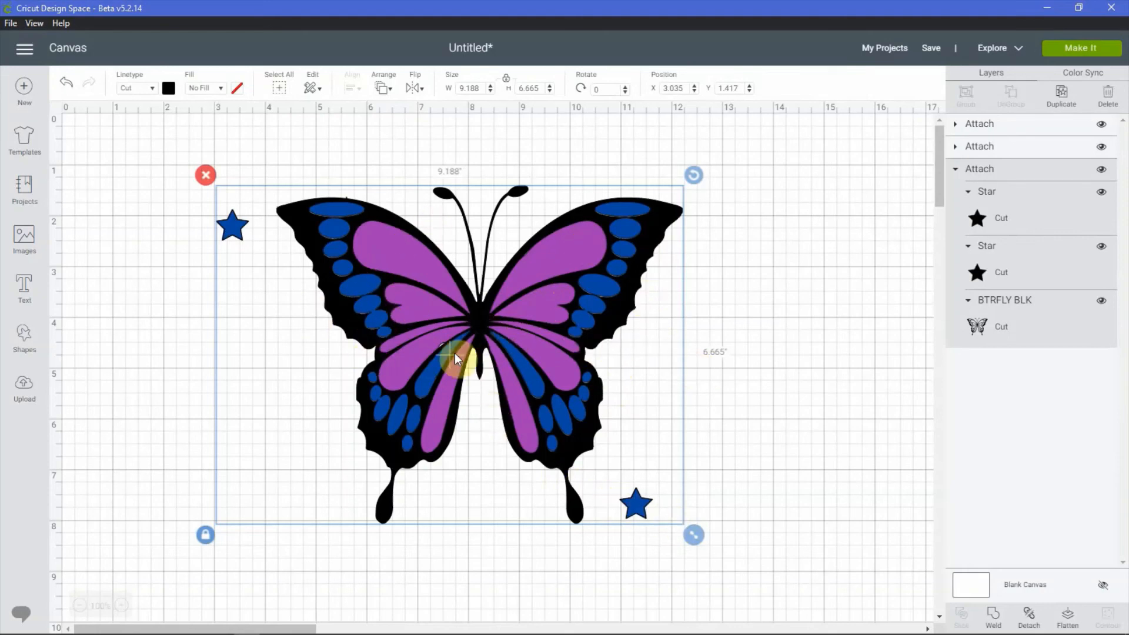
pyautogui.click(885, 384)
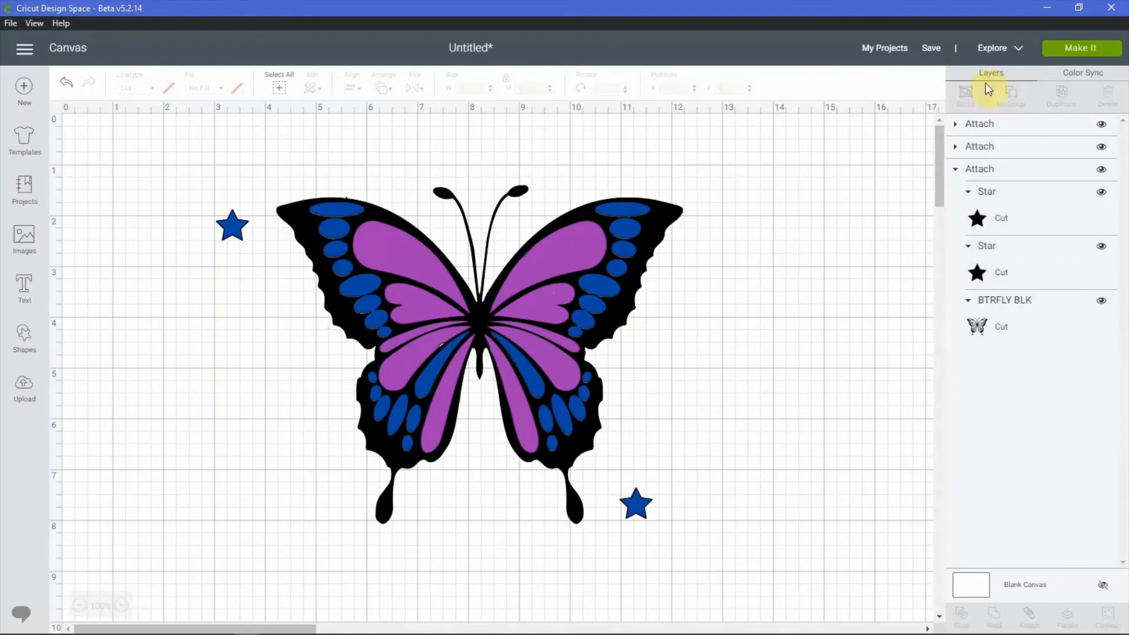
# - Preview the black, blue and purple cut mats to check the star placement, and return to the canvas
pyautogui.click(1078, 52)
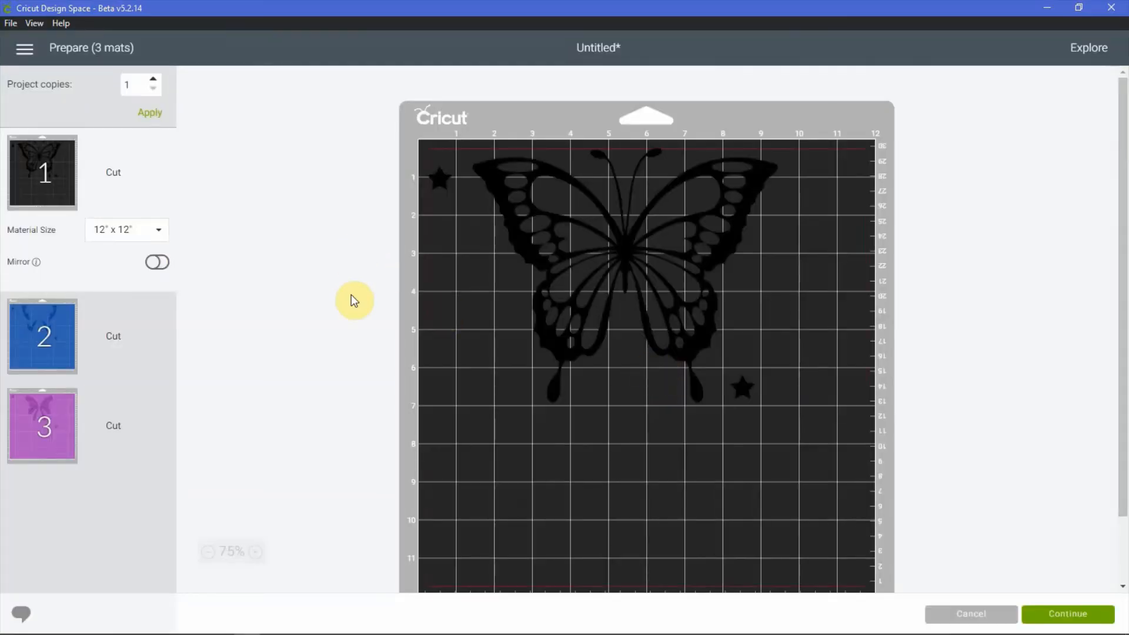
pyautogui.click(56, 344)
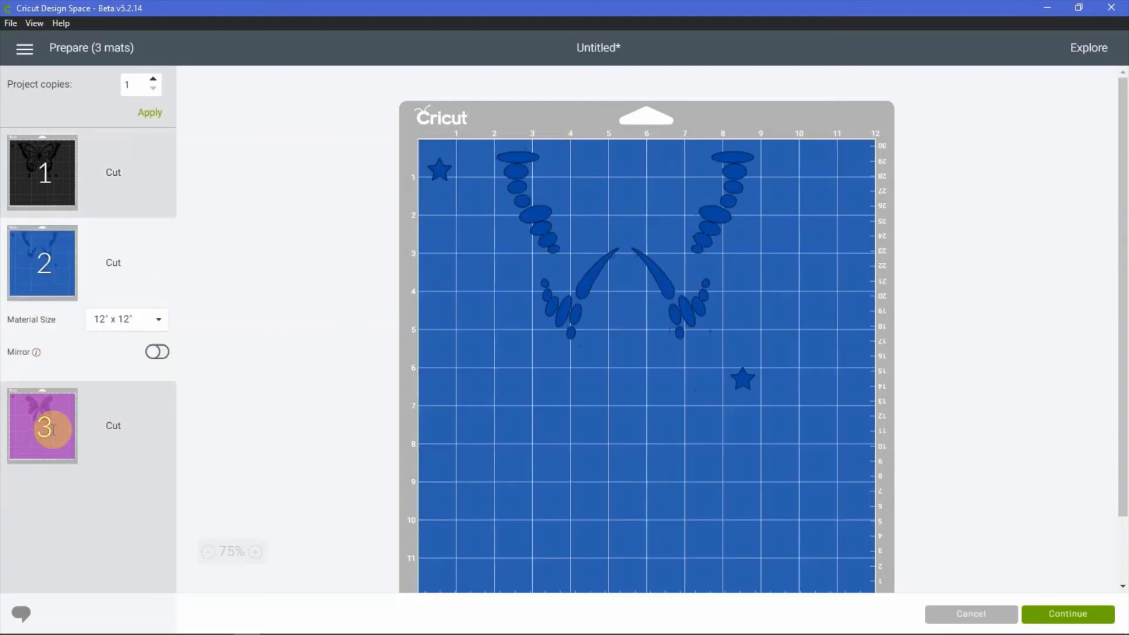
pyautogui.click(49, 430)
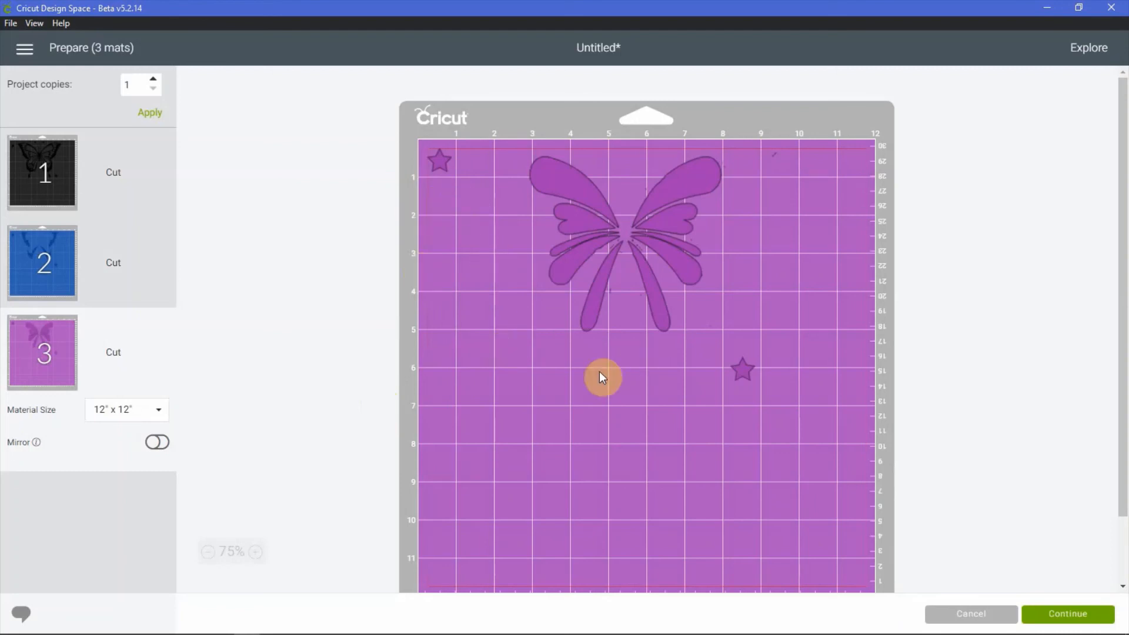
pyautogui.click(36, 196)
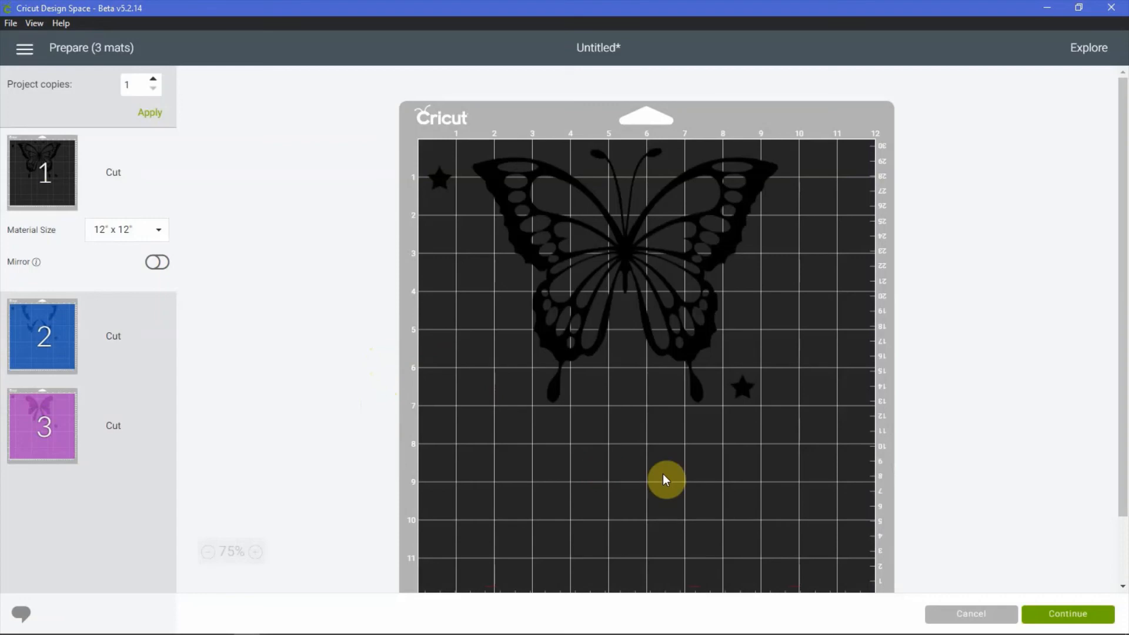
pyautogui.click(954, 611)
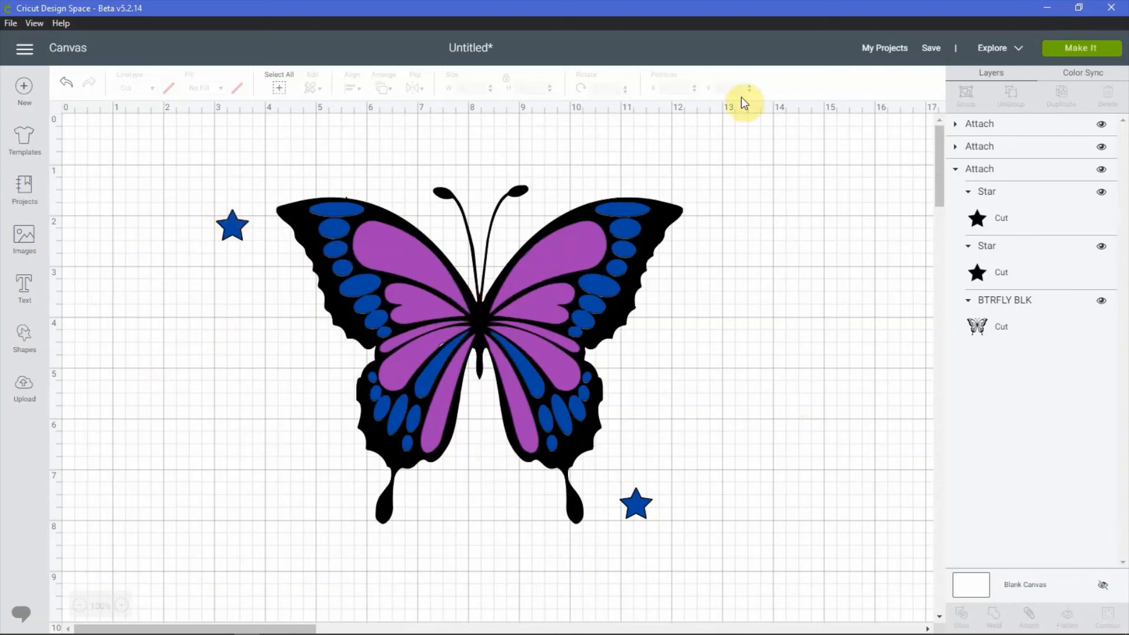
# - Open the saved Guns N' Roses skull project from My Projects for customizing on the canvas
pyautogui.click(875, 50)
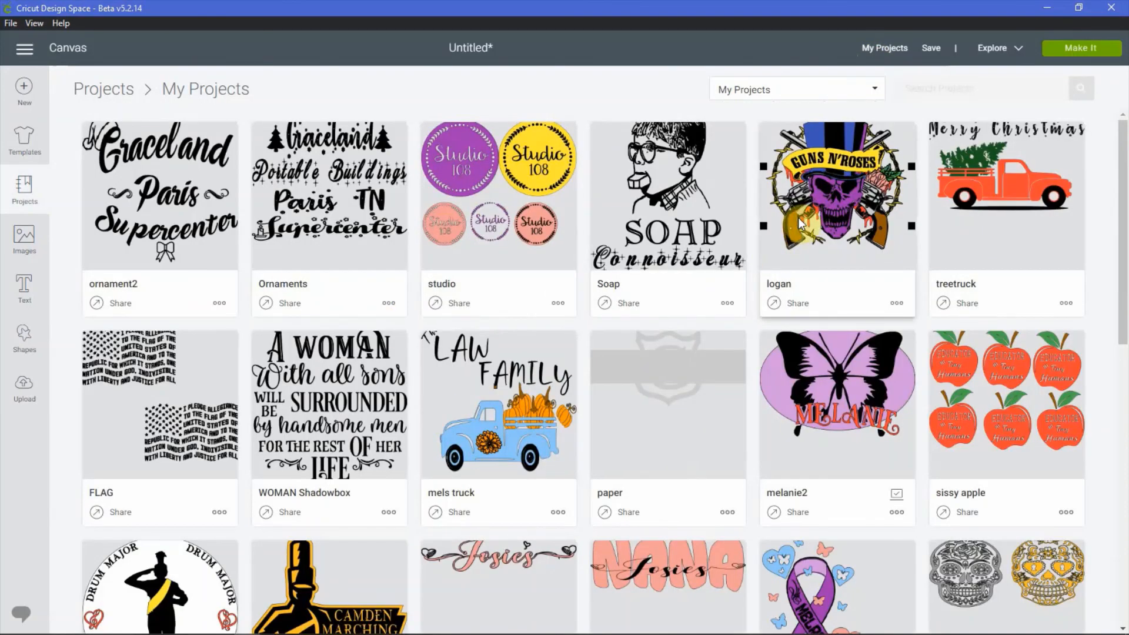
pyautogui.click(799, 218)
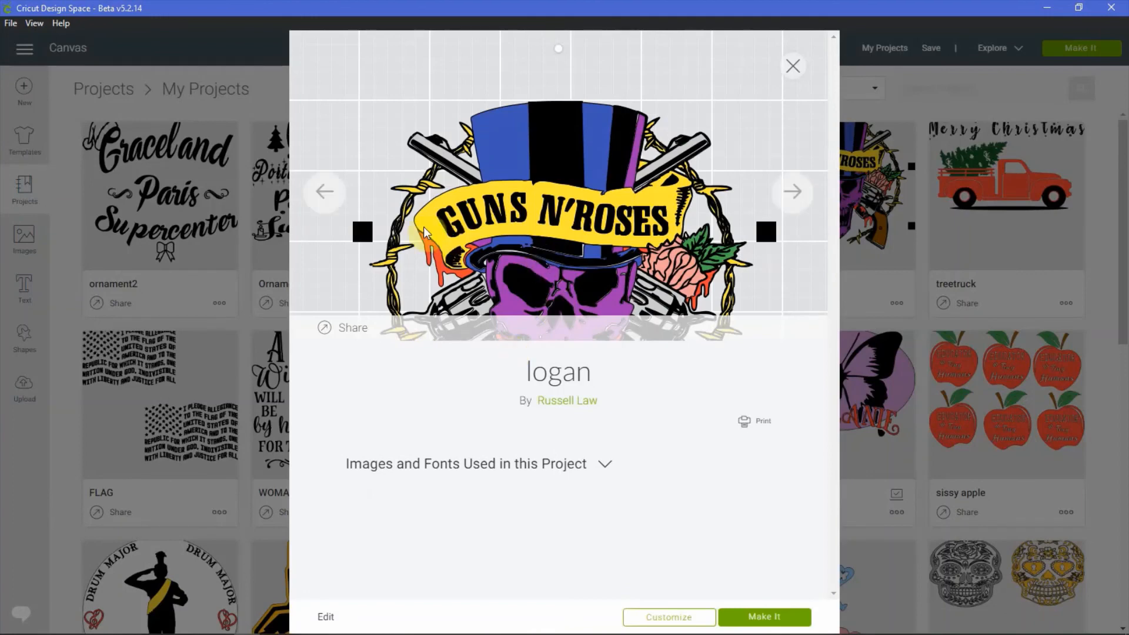
pyautogui.click(687, 618)
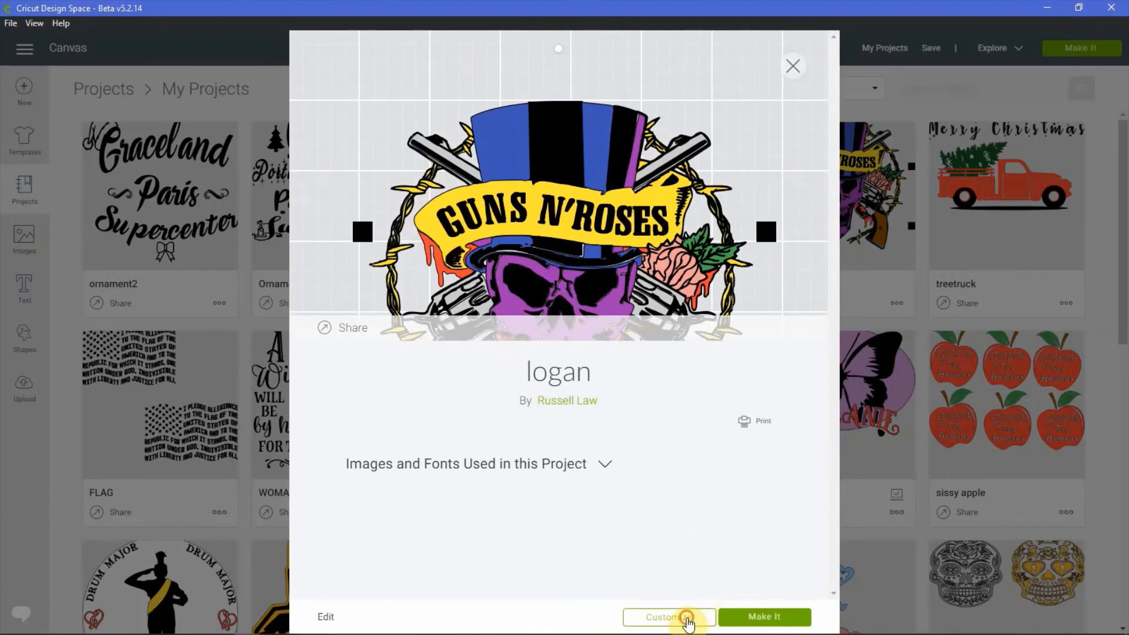
pyautogui.click(576, 69)
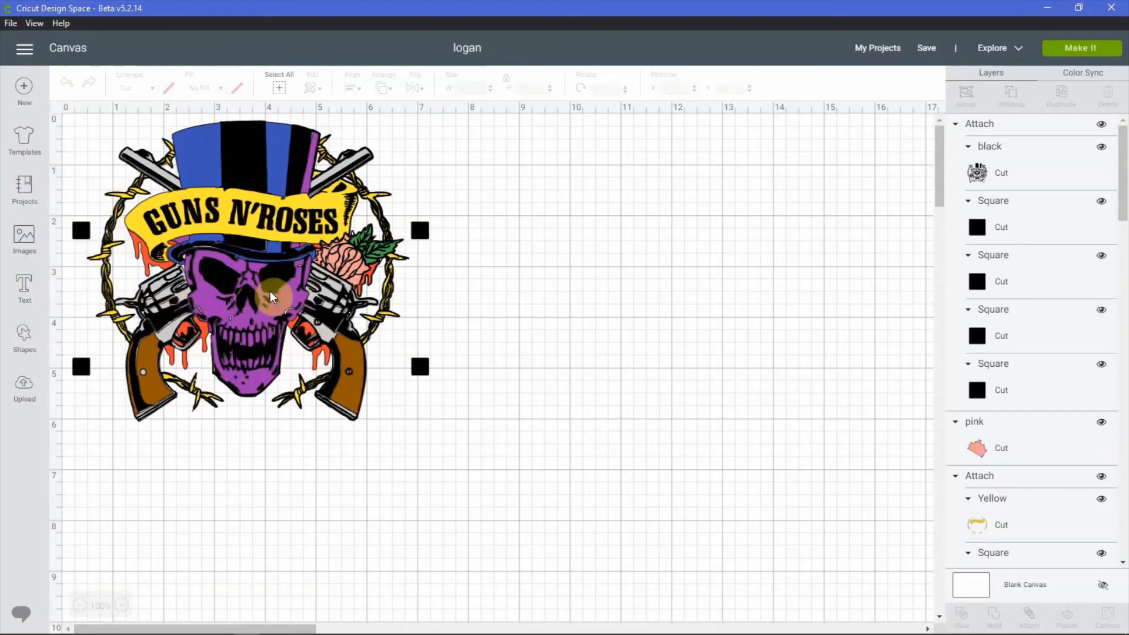
# - Collapse the pink layer and all the attached colour sets of the skull design, and clear the selection
pyautogui.click(956, 124)
pyautogui.click(960, 147)
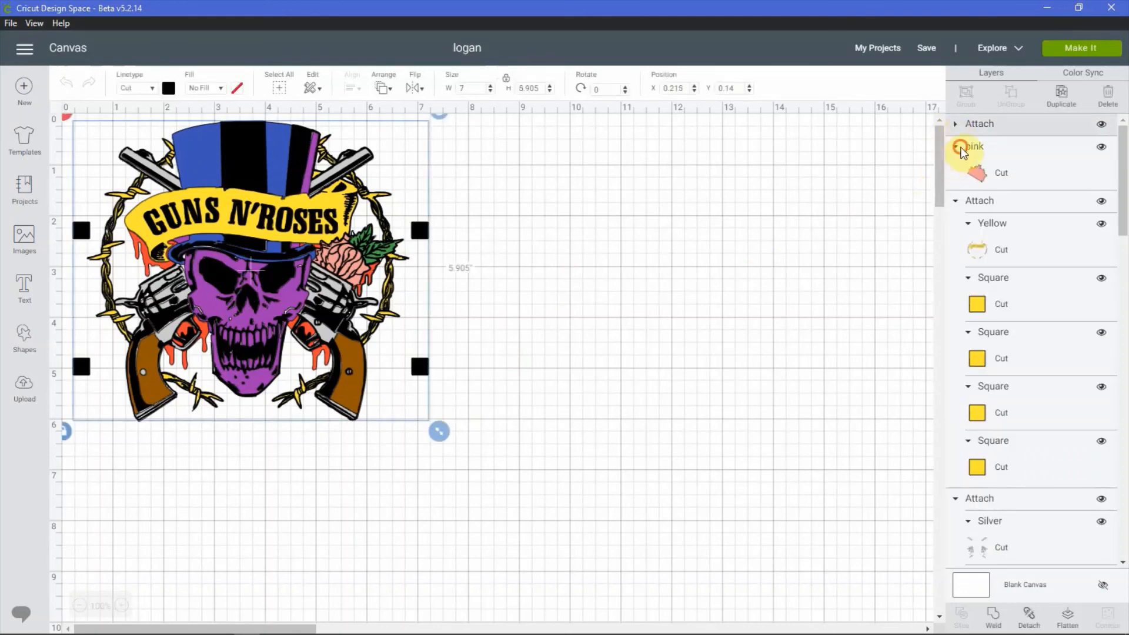
pyautogui.click(957, 146)
pyautogui.click(955, 170)
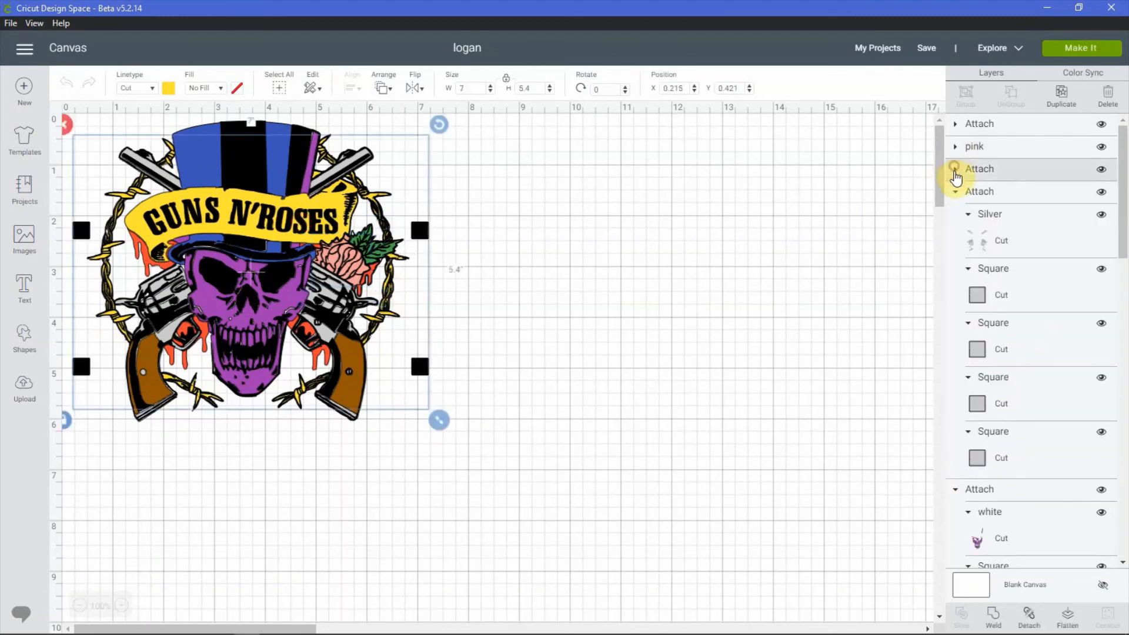
pyautogui.click(955, 191)
pyautogui.click(955, 214)
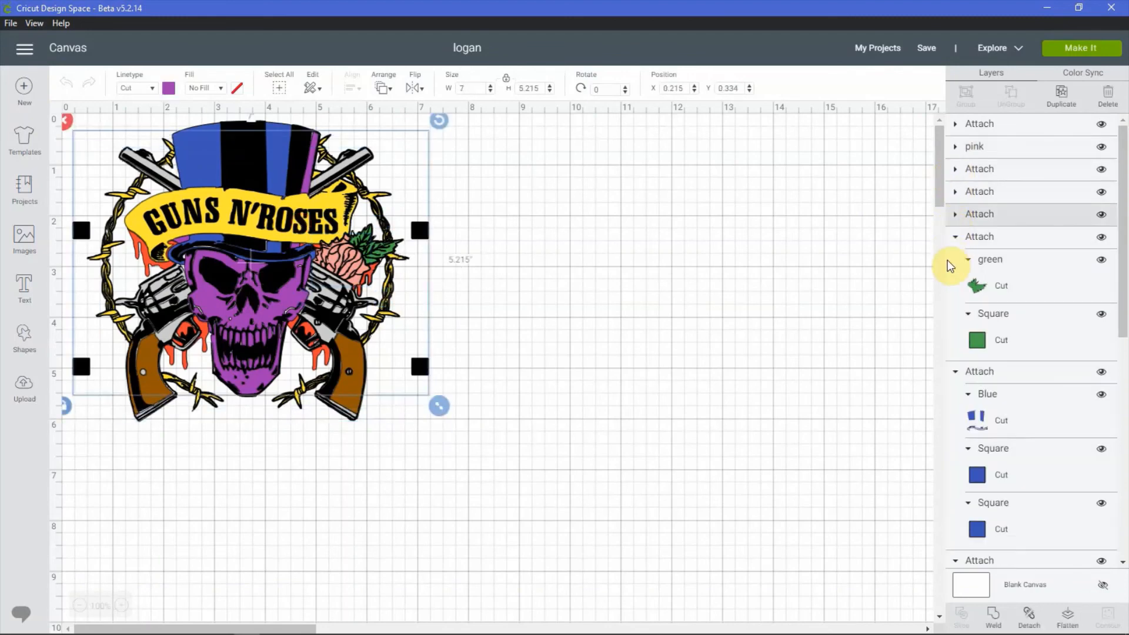
pyautogui.click(955, 237)
pyautogui.click(955, 259)
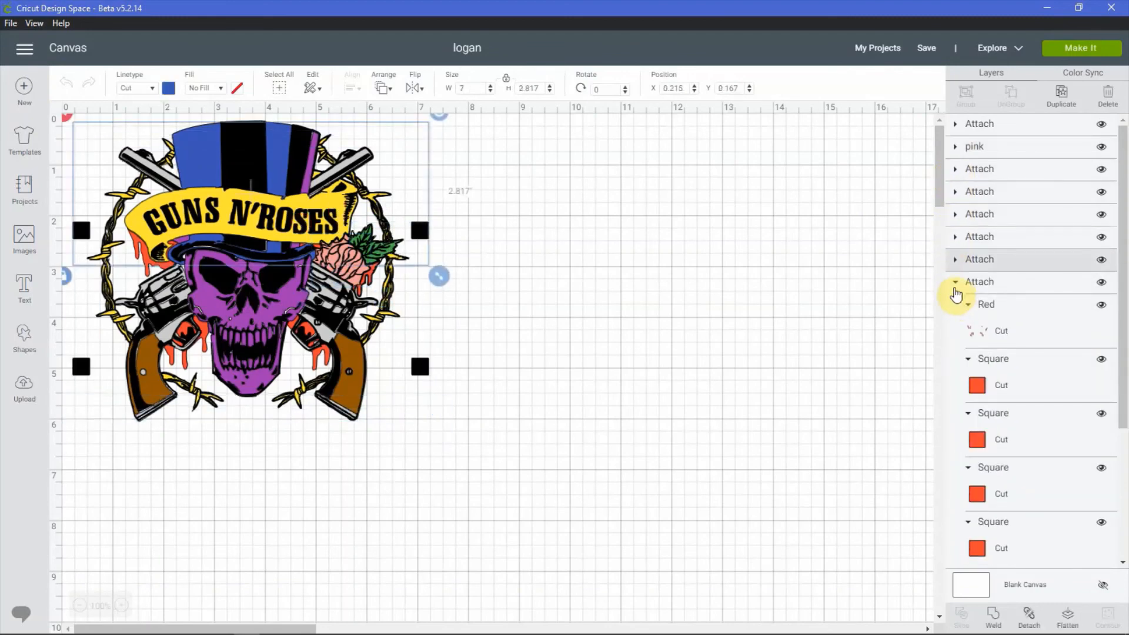
pyautogui.click(955, 282)
pyautogui.click(955, 304)
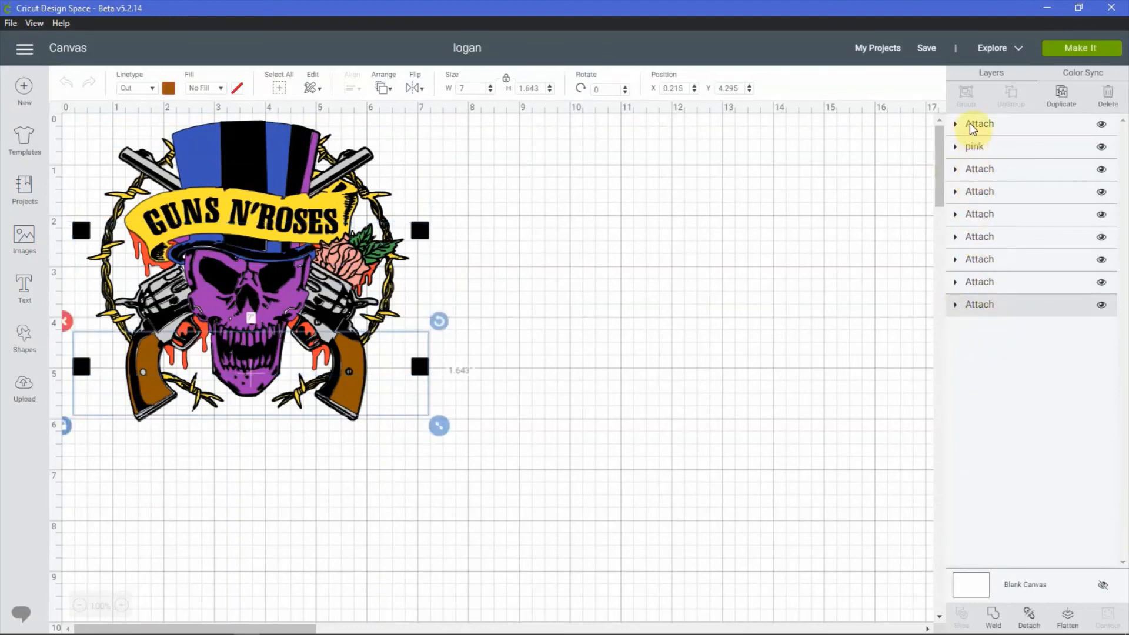
pyautogui.click(741, 432)
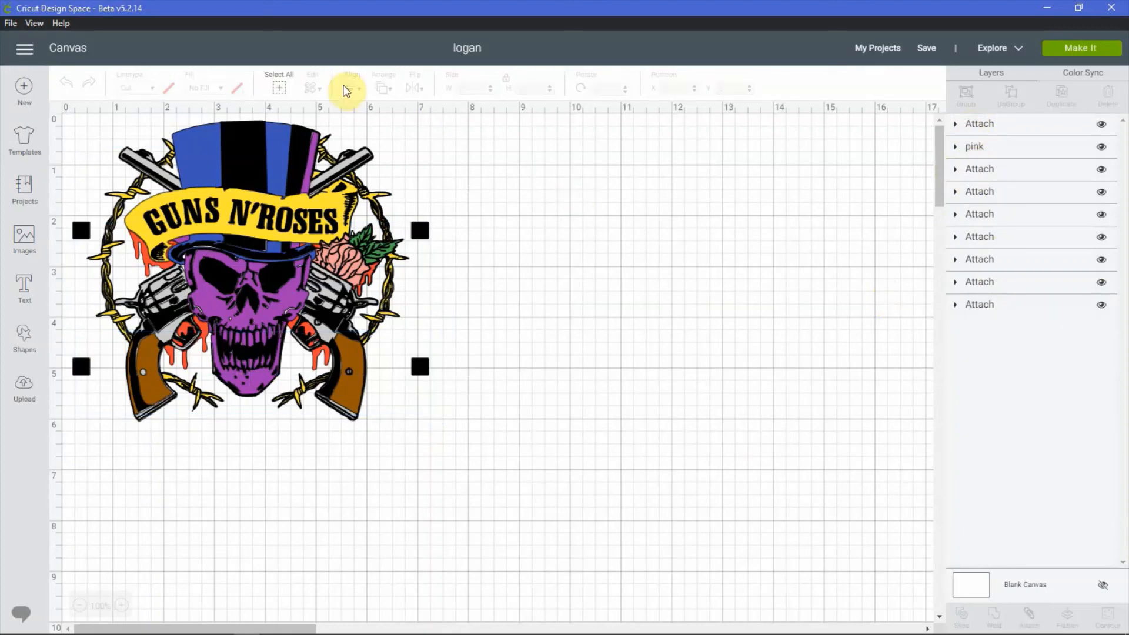